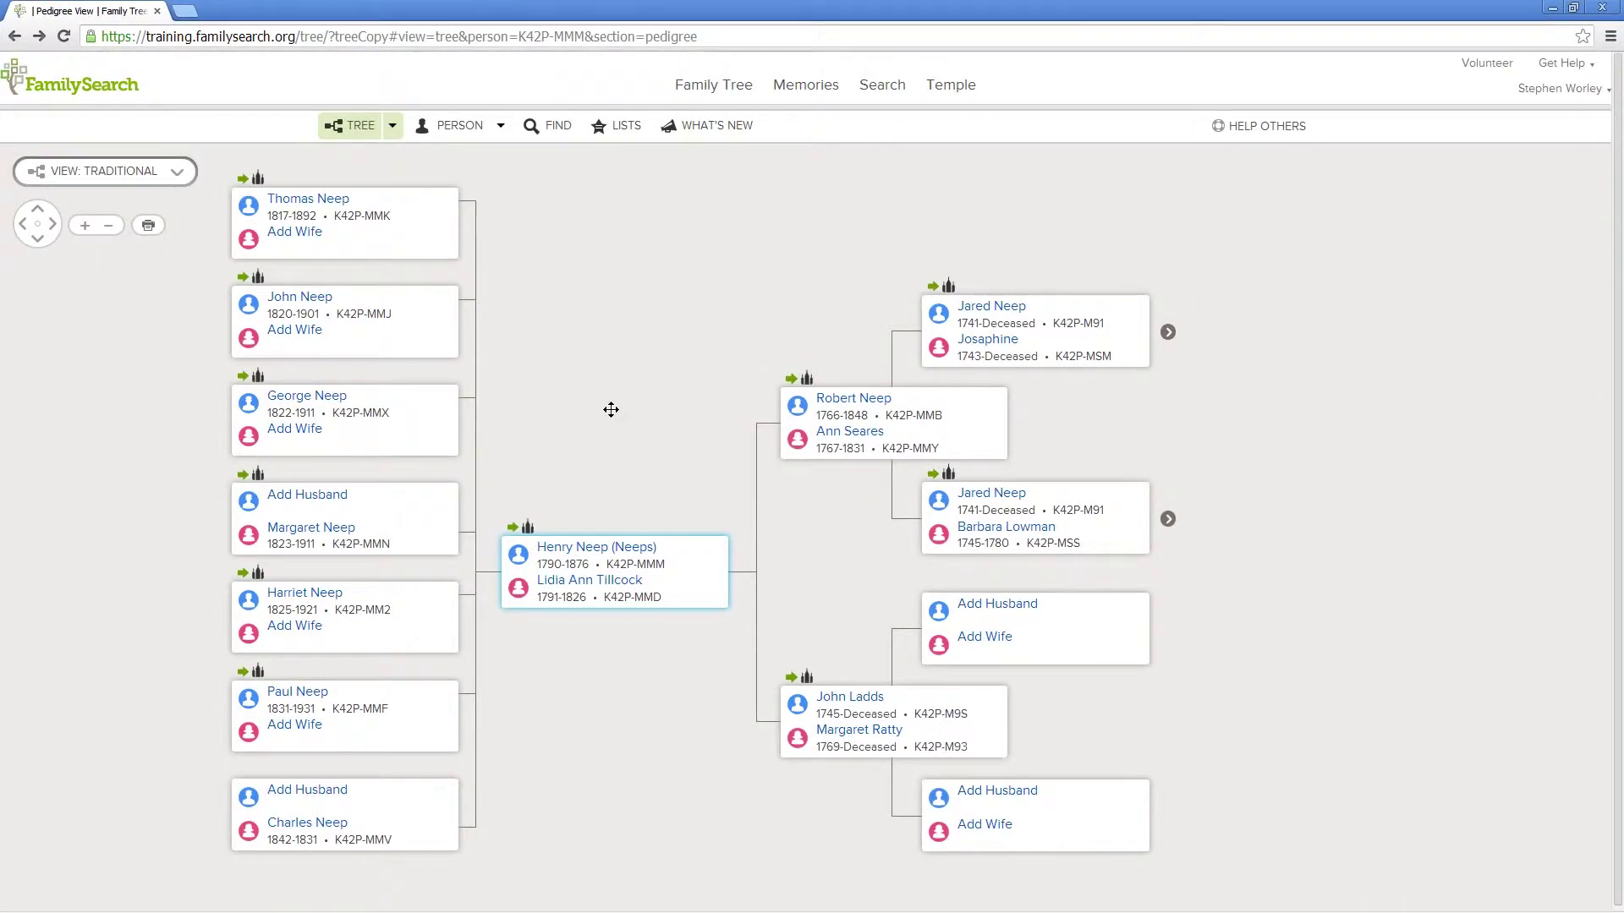
mouse_move(805, 420)
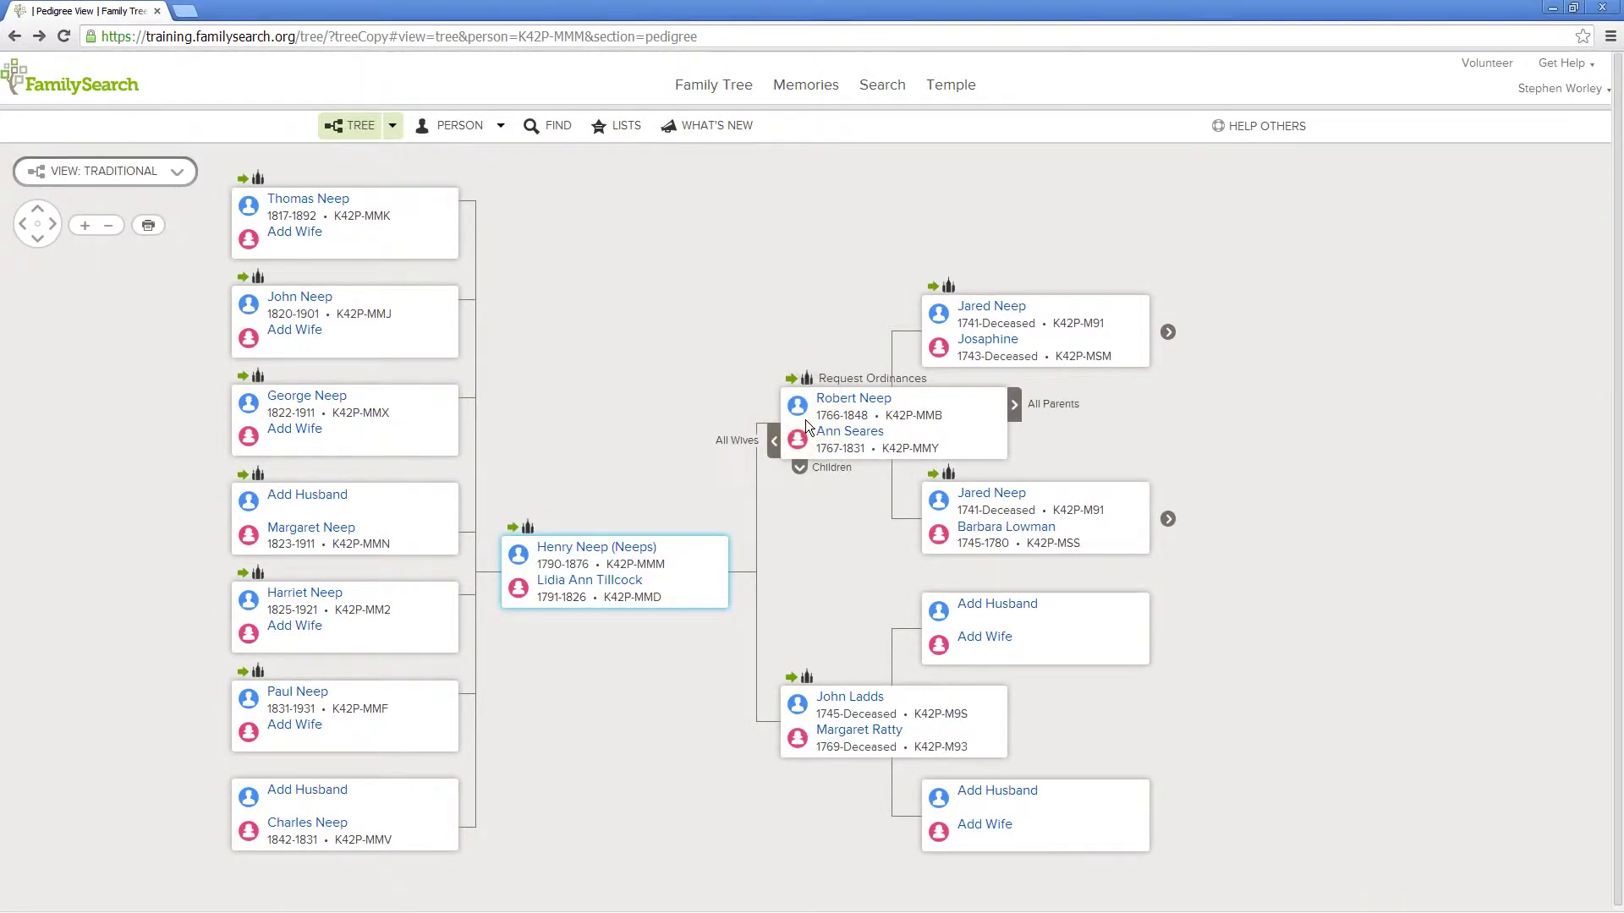
left_click(821, 470)
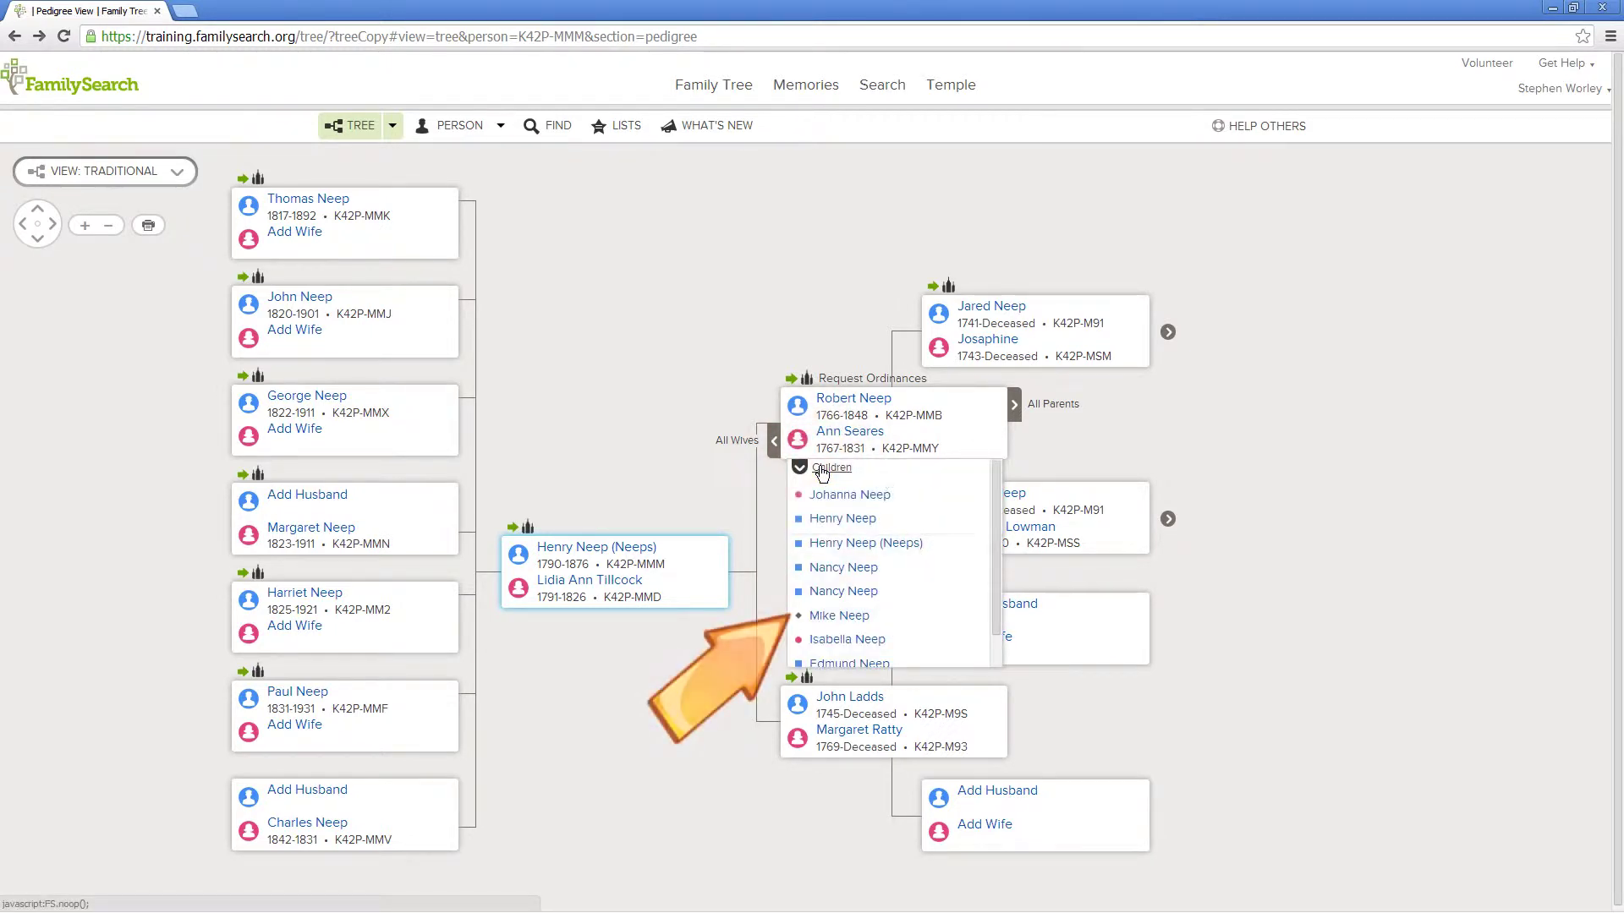
left_click(832, 620)
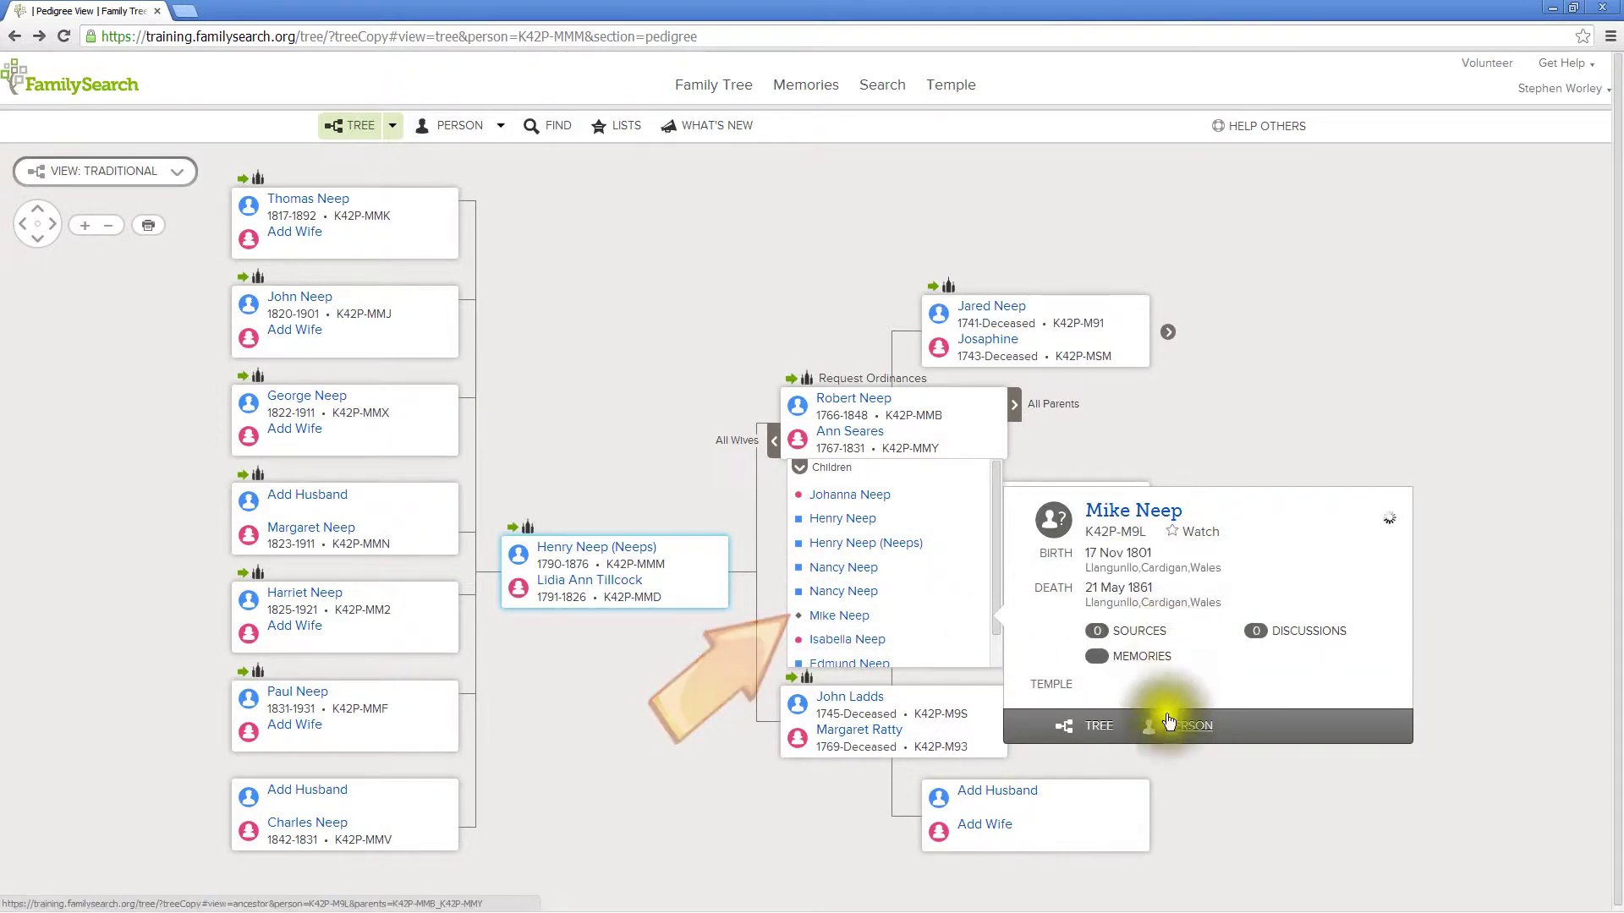
left_click(1180, 736)
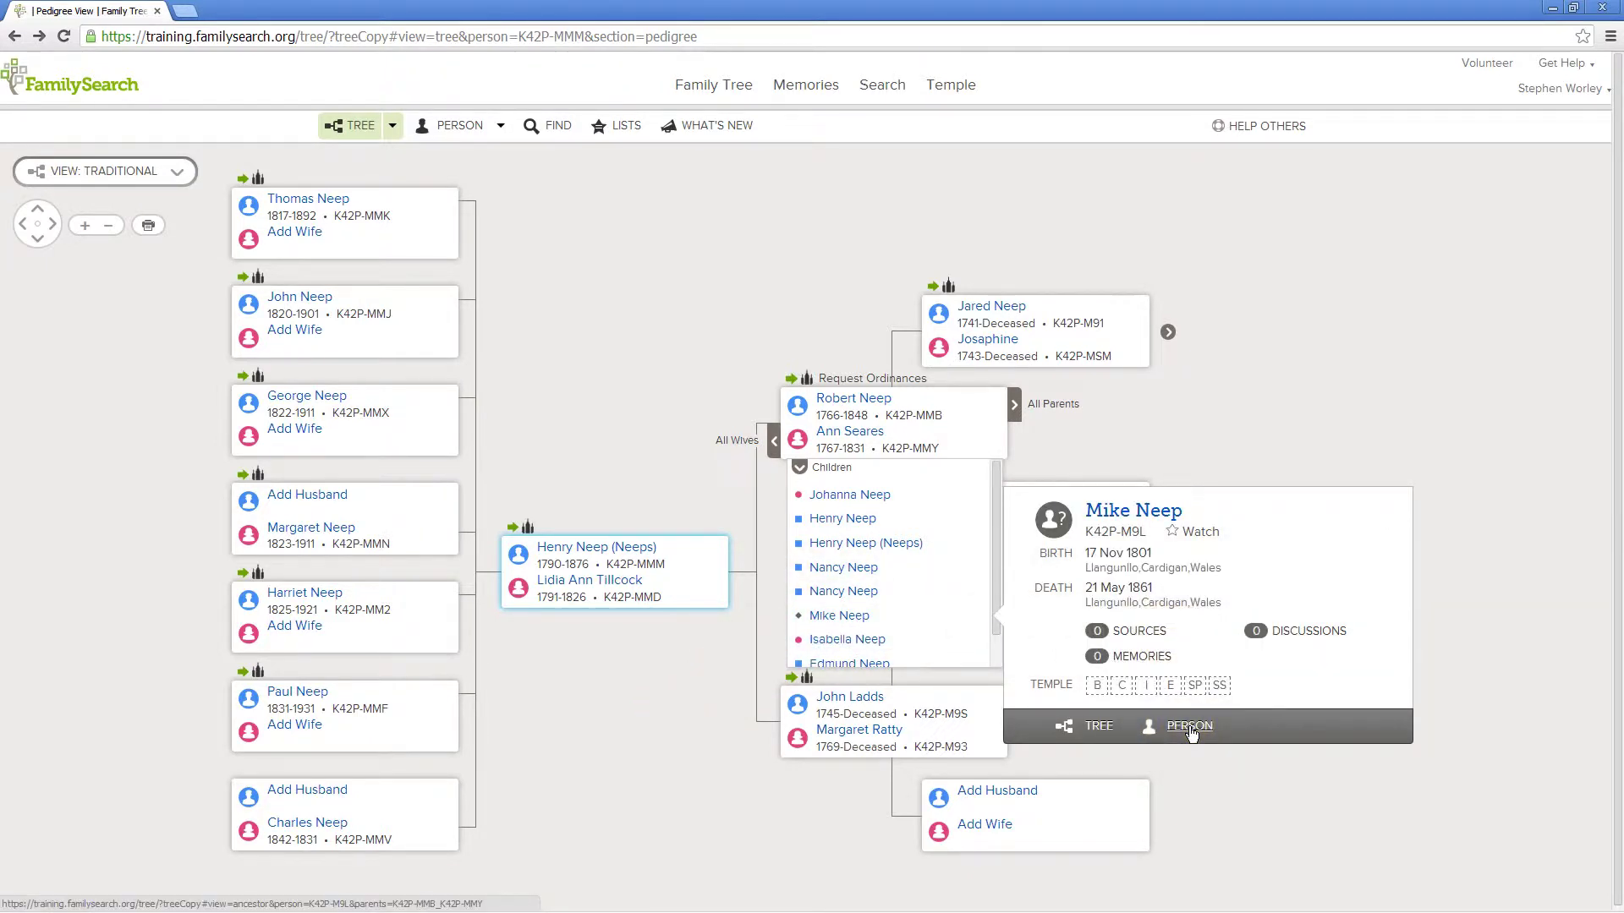
left_click(1191, 732)
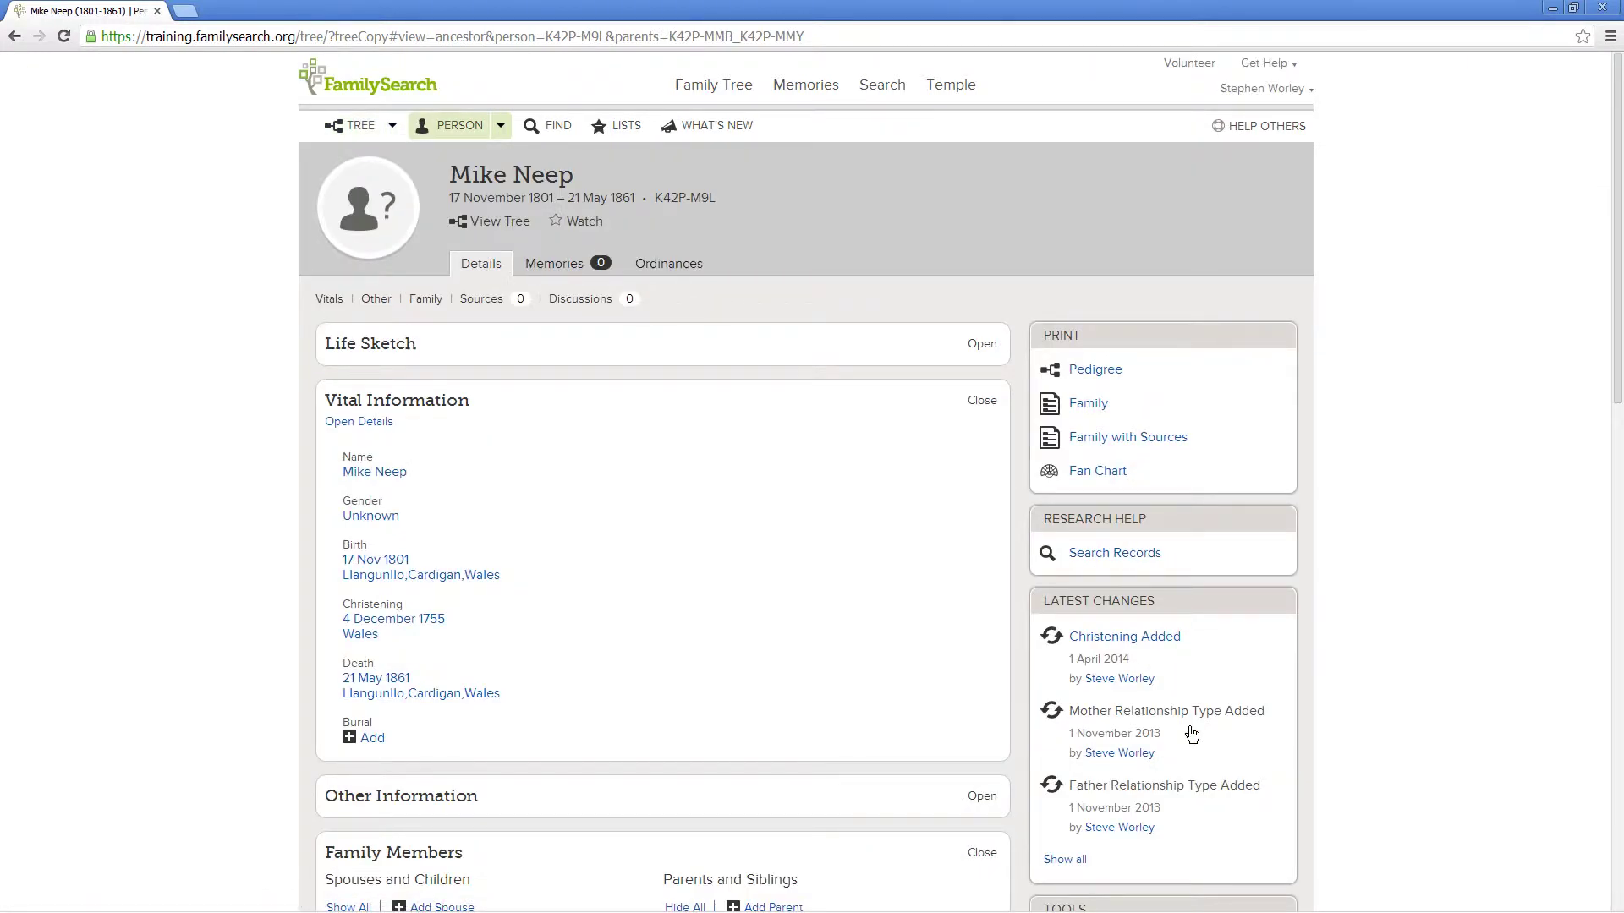
left_click(367, 426)
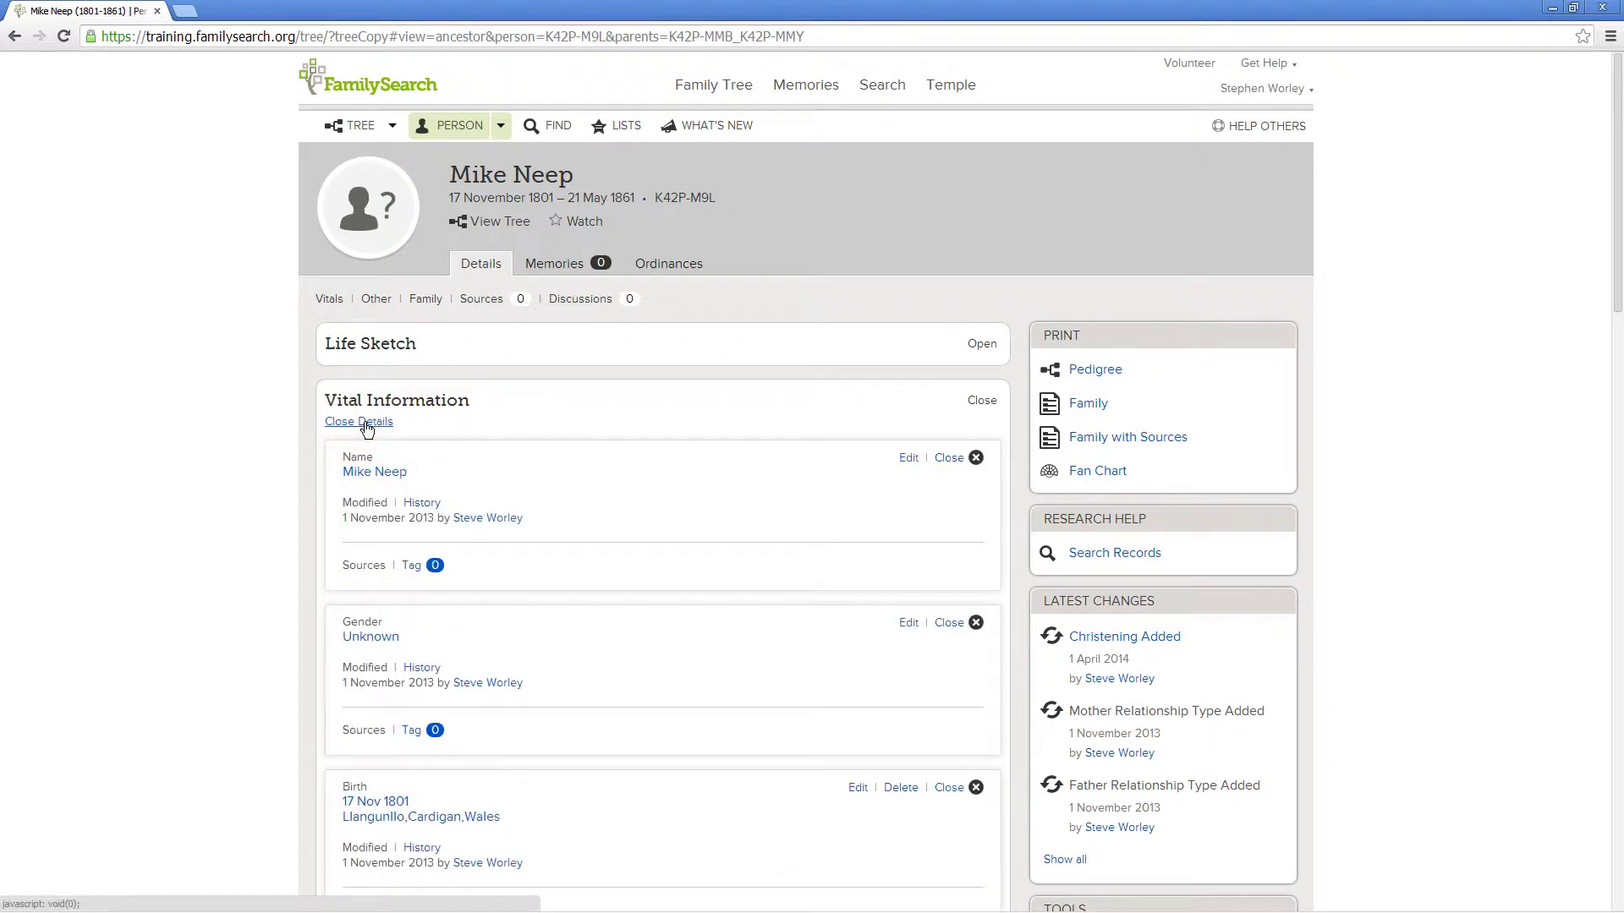
scroll(230, 445, "down", 7)
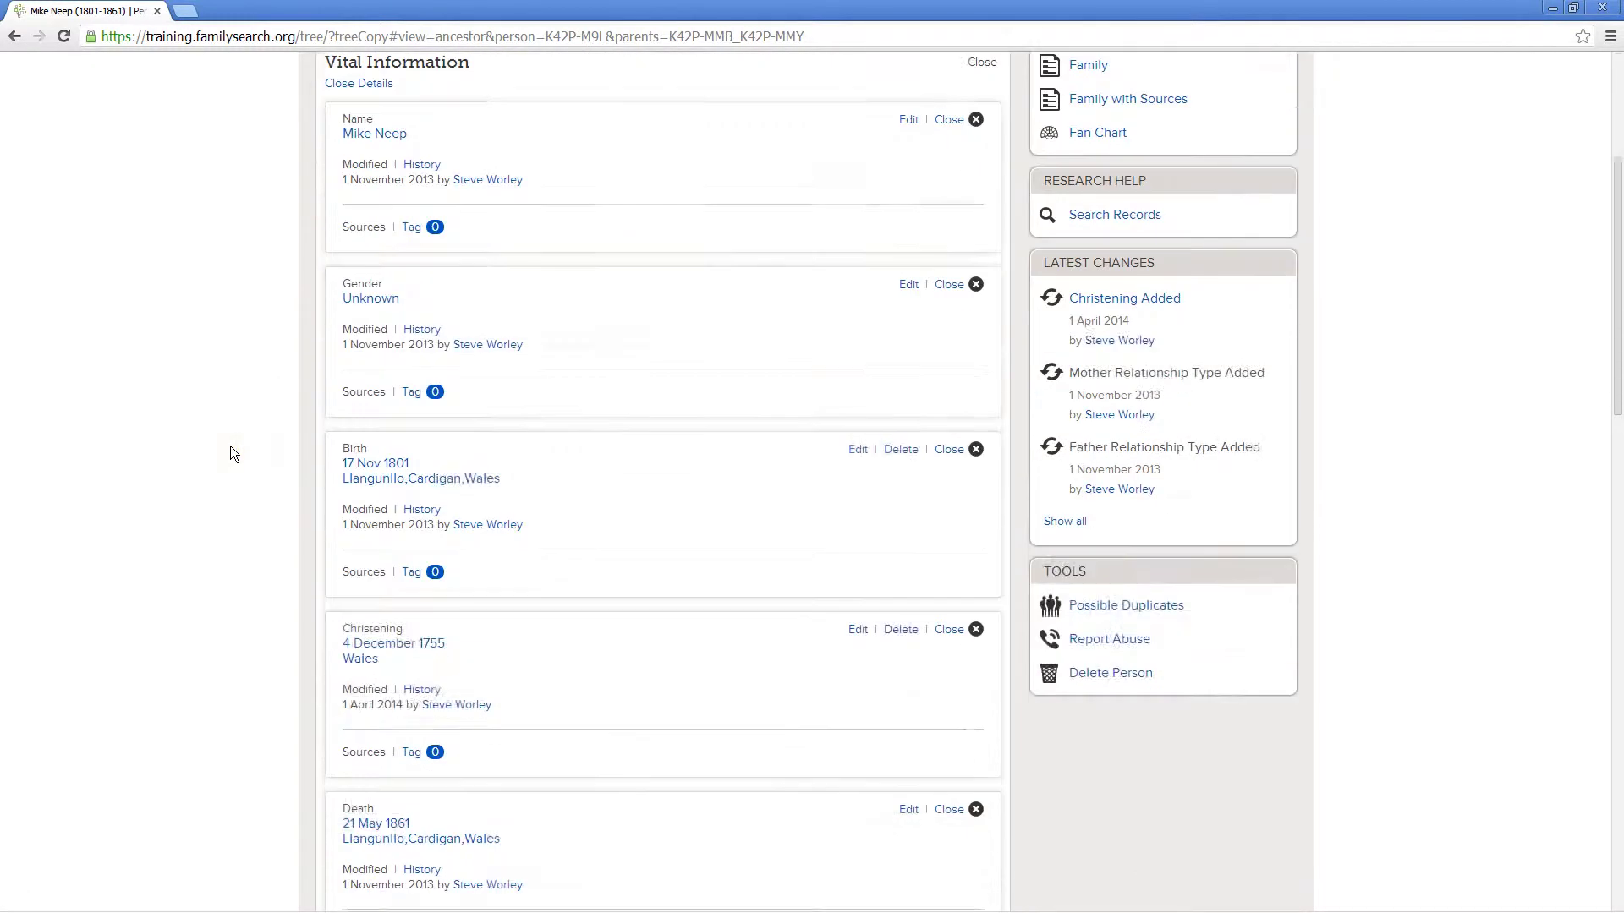
scroll(226, 446, "up", 7)
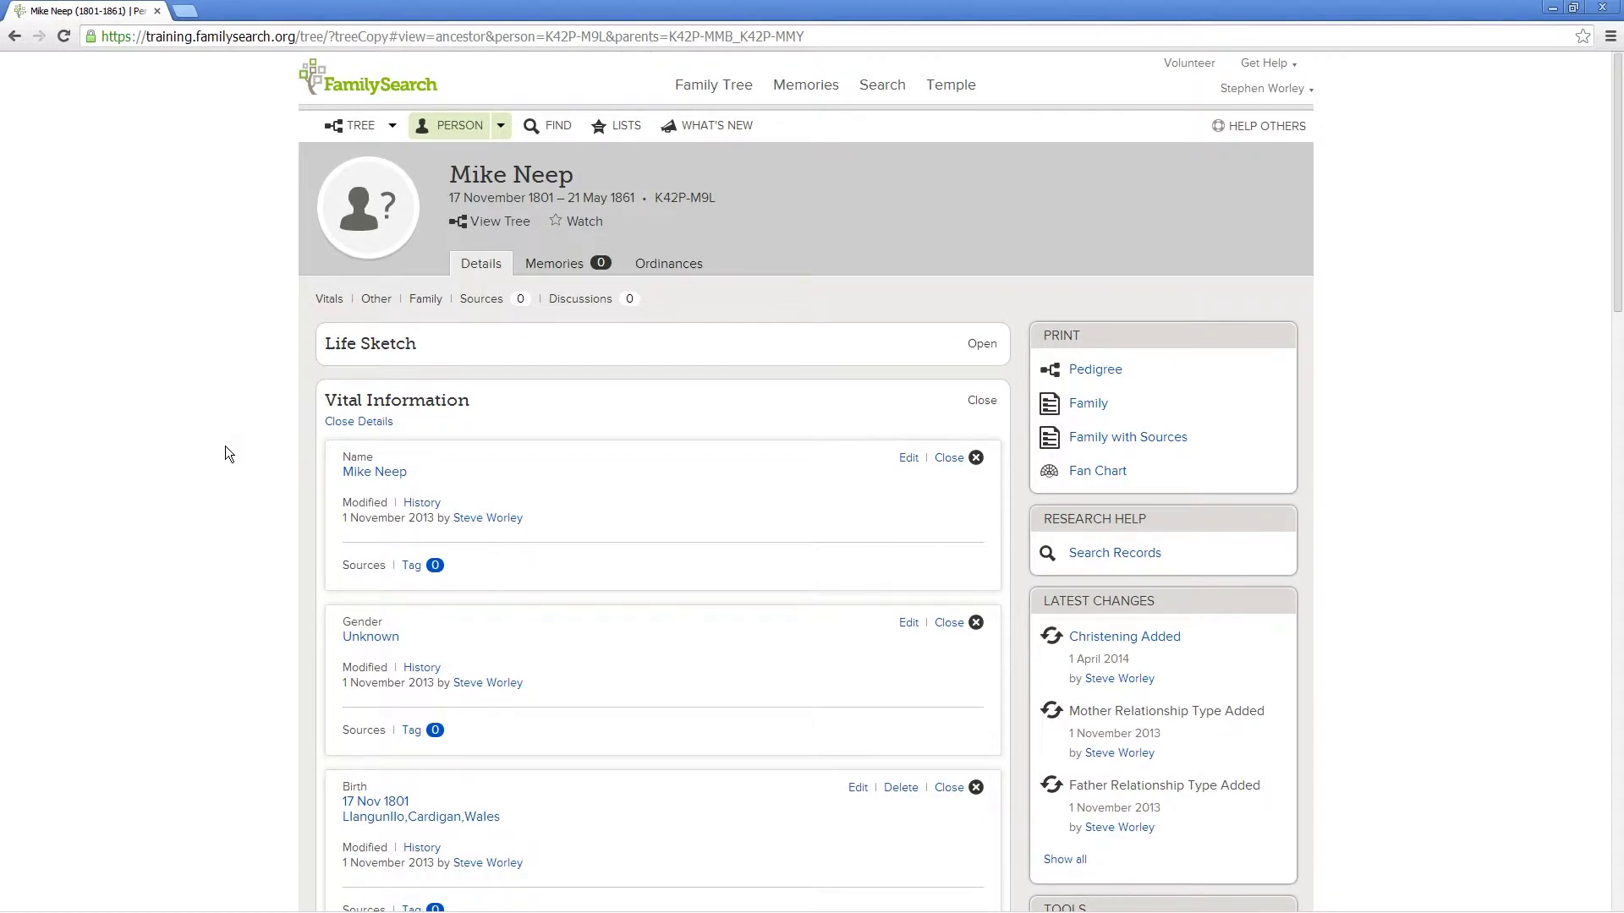
left_click(333, 423)
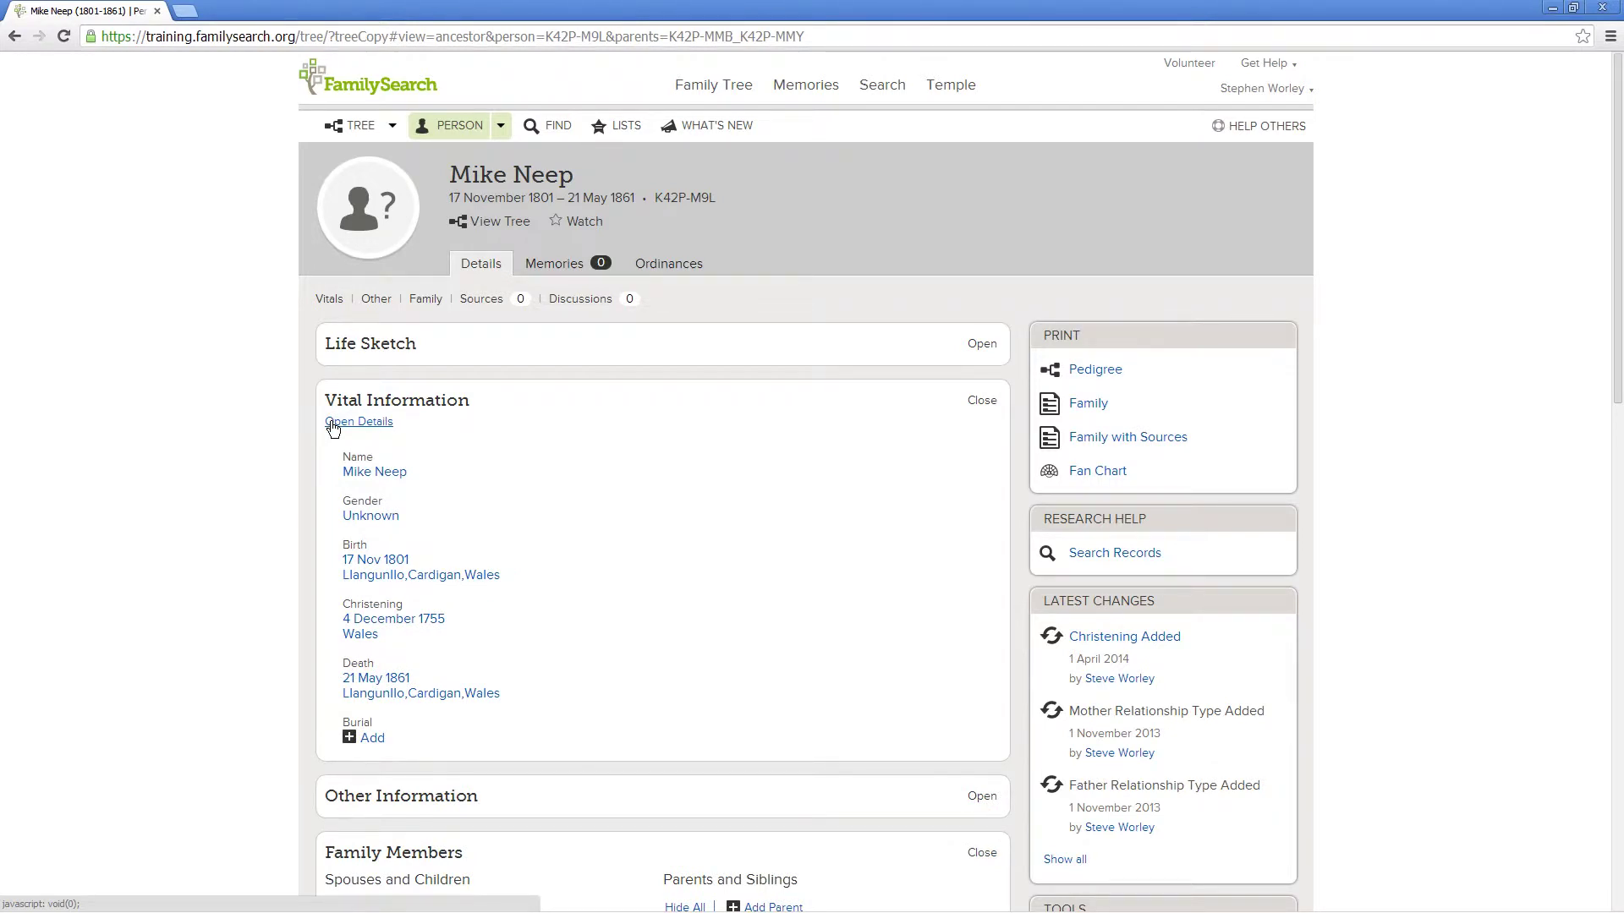
left_click(372, 516)
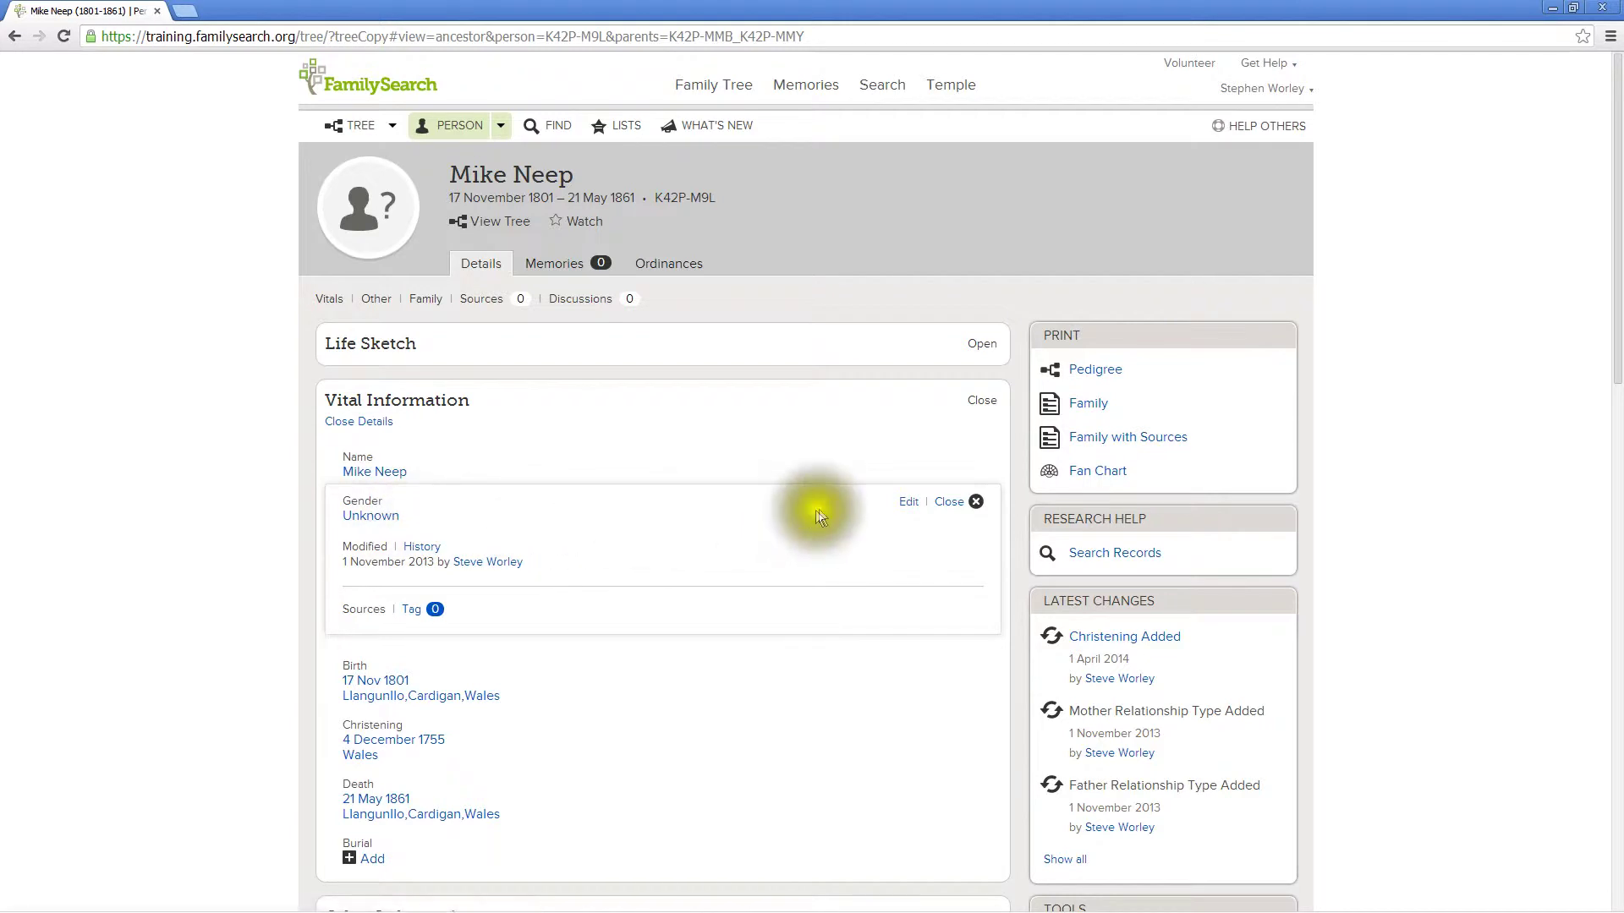
left_click(909, 508)
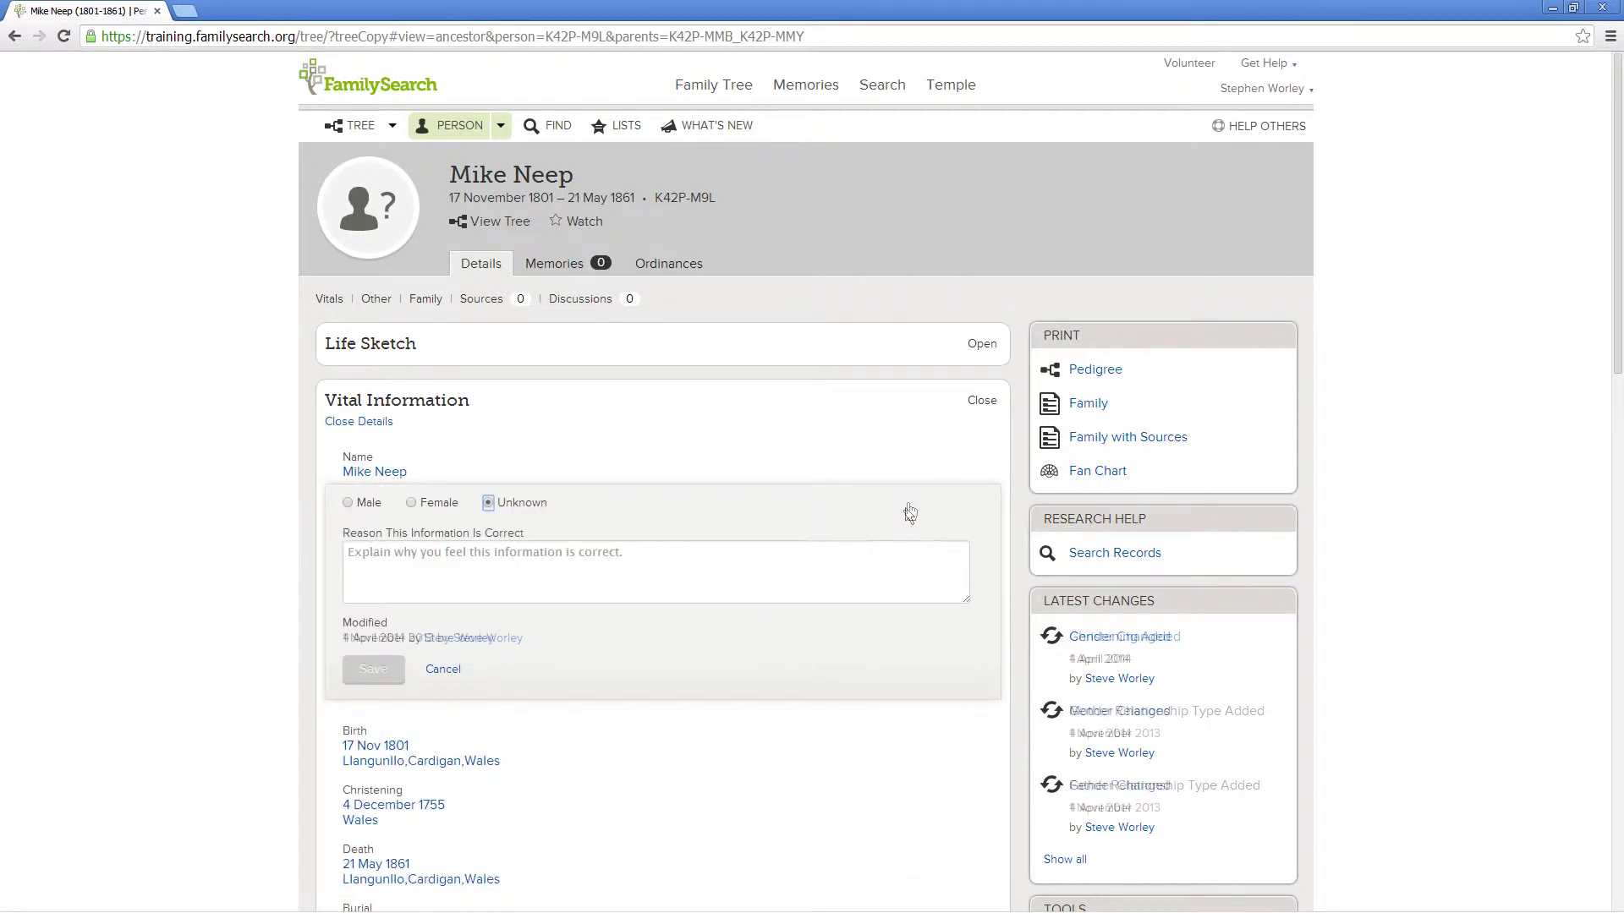
left_click(358, 504)
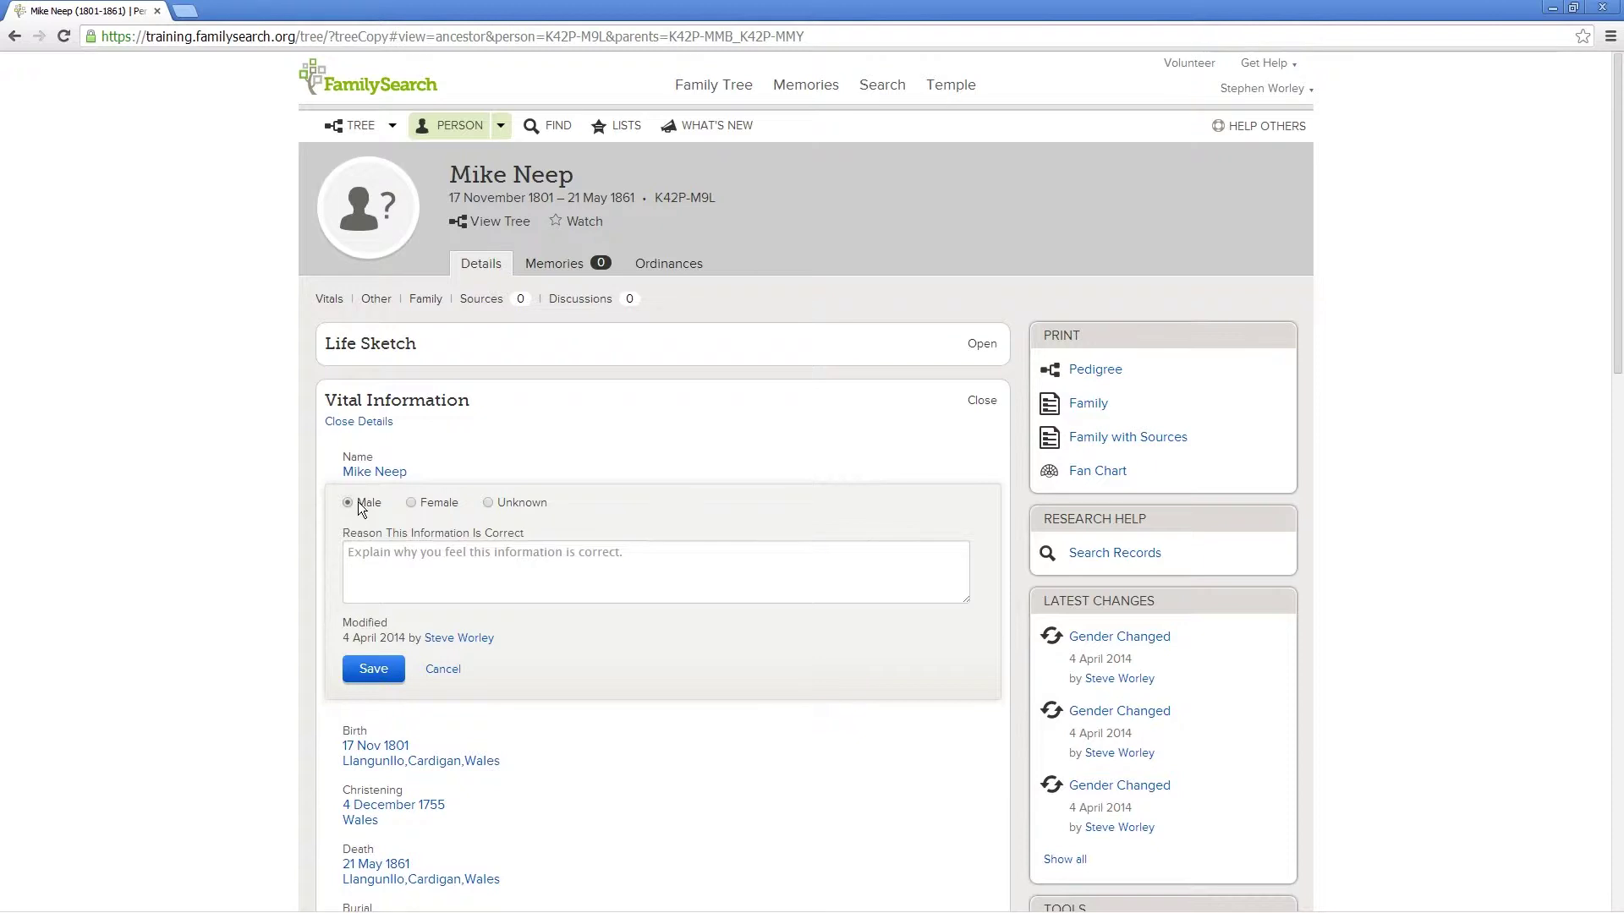
left_click(381, 567)
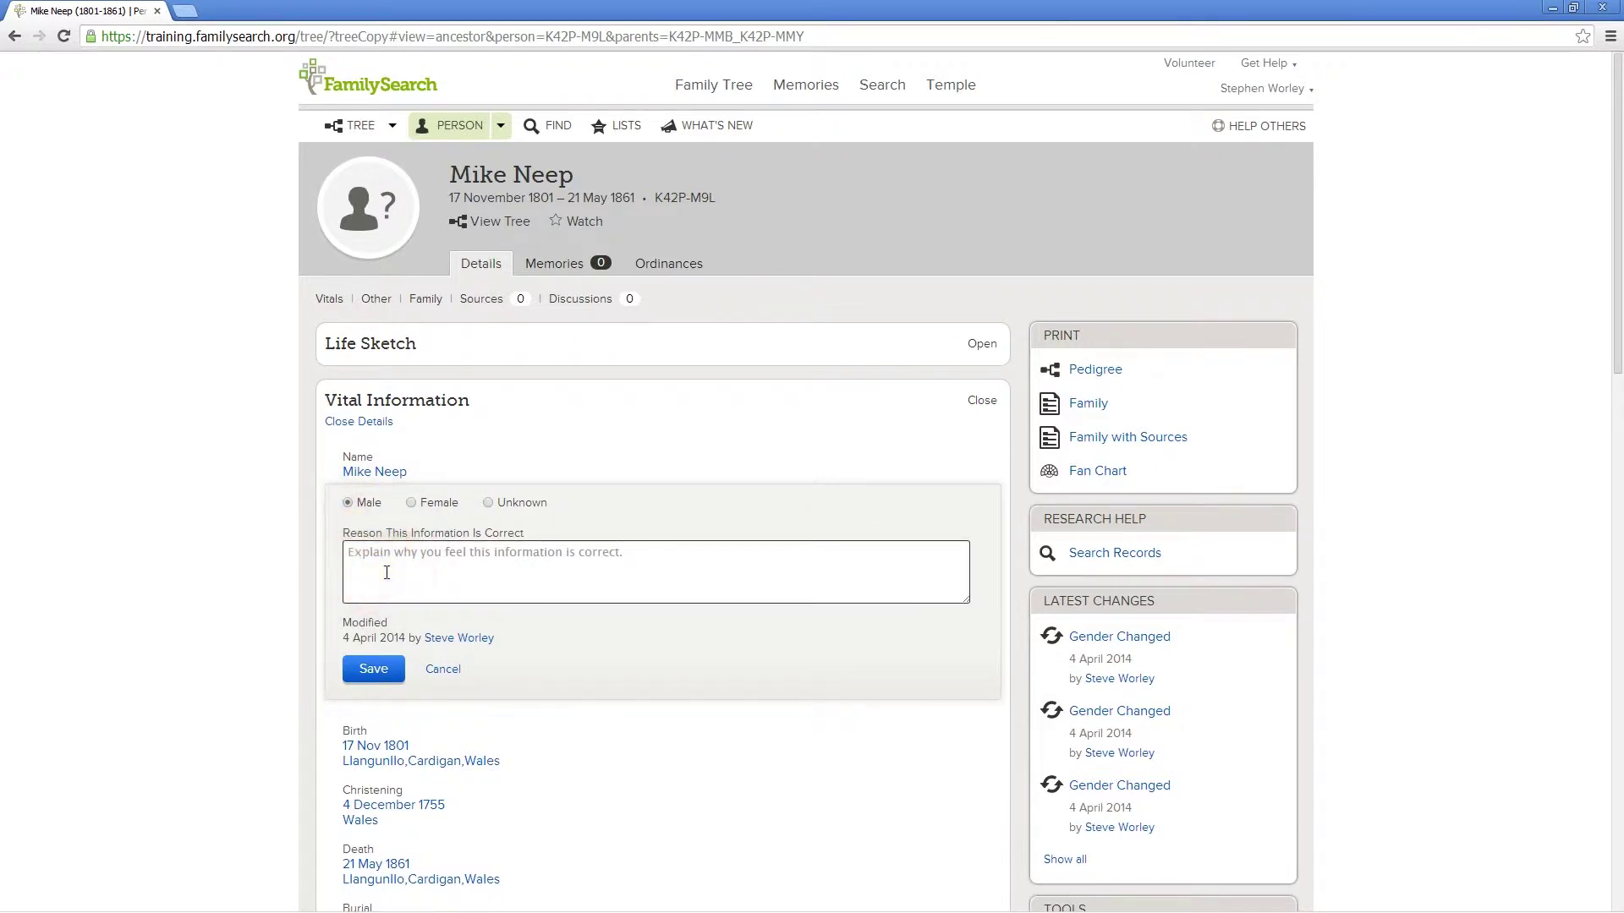
type("The 1")
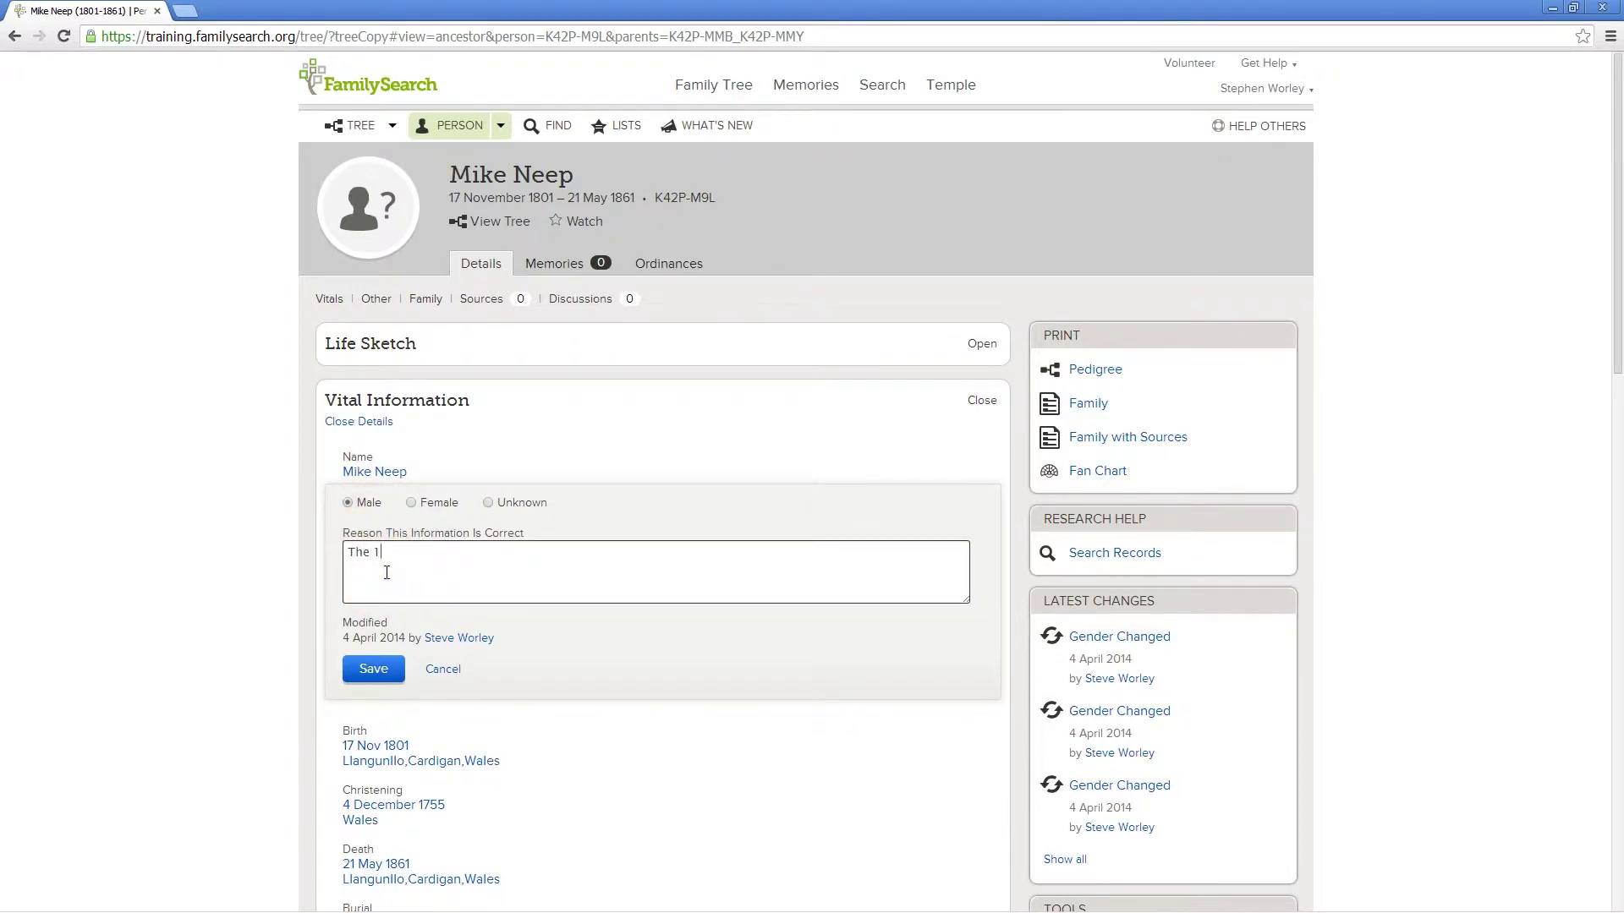
type("851 England and Wales Census sho")
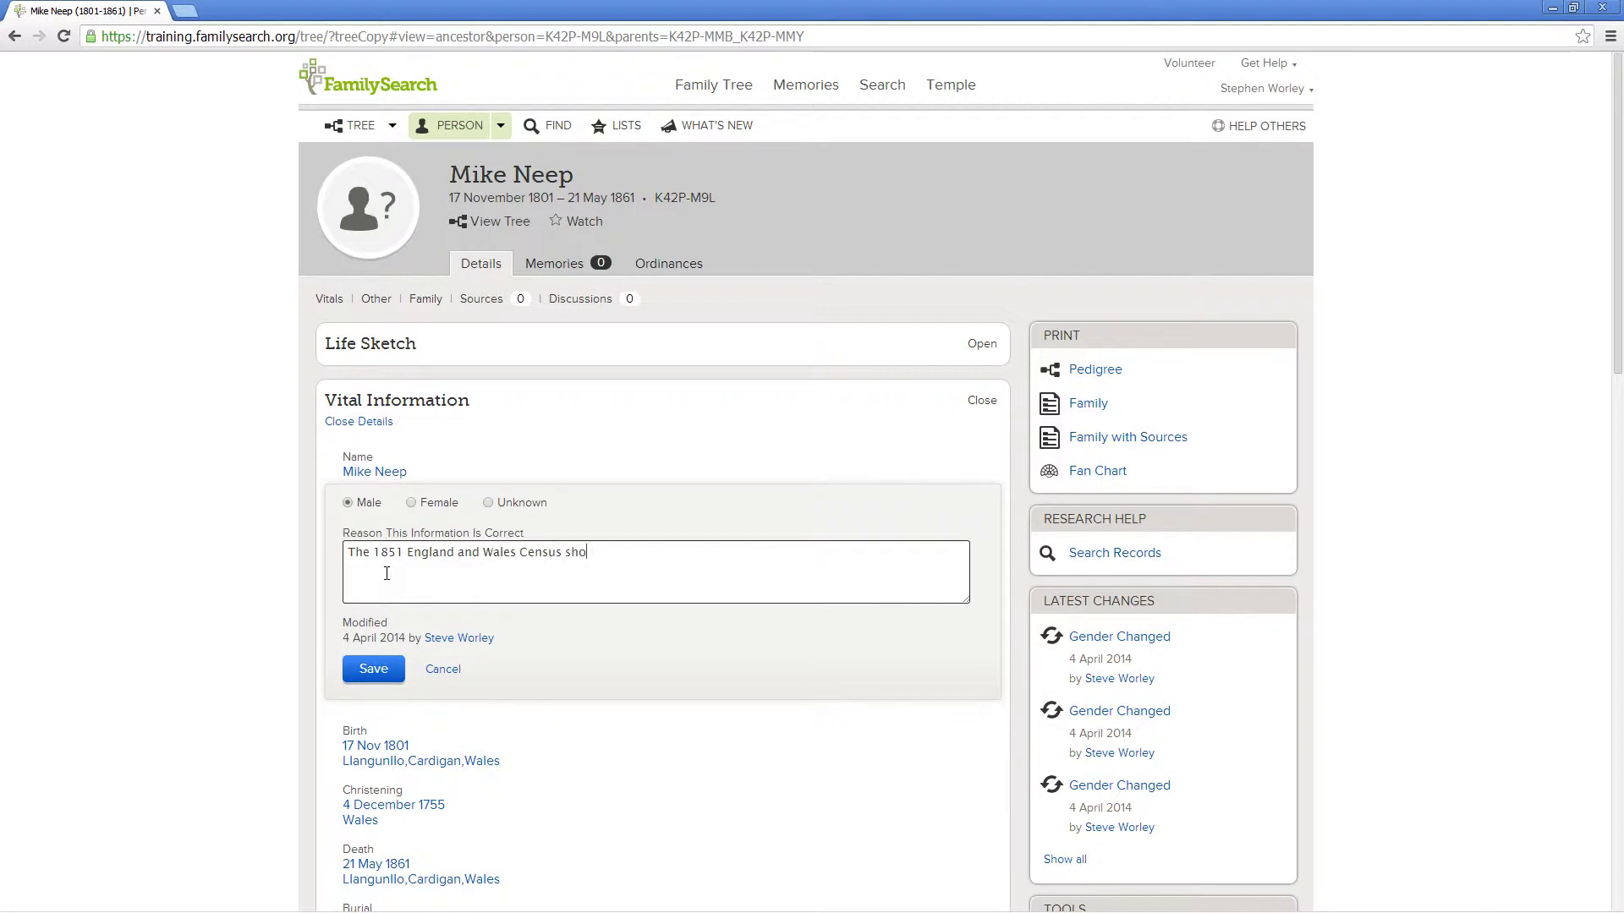
type("ws that the gender was male.")
left_click(372, 671)
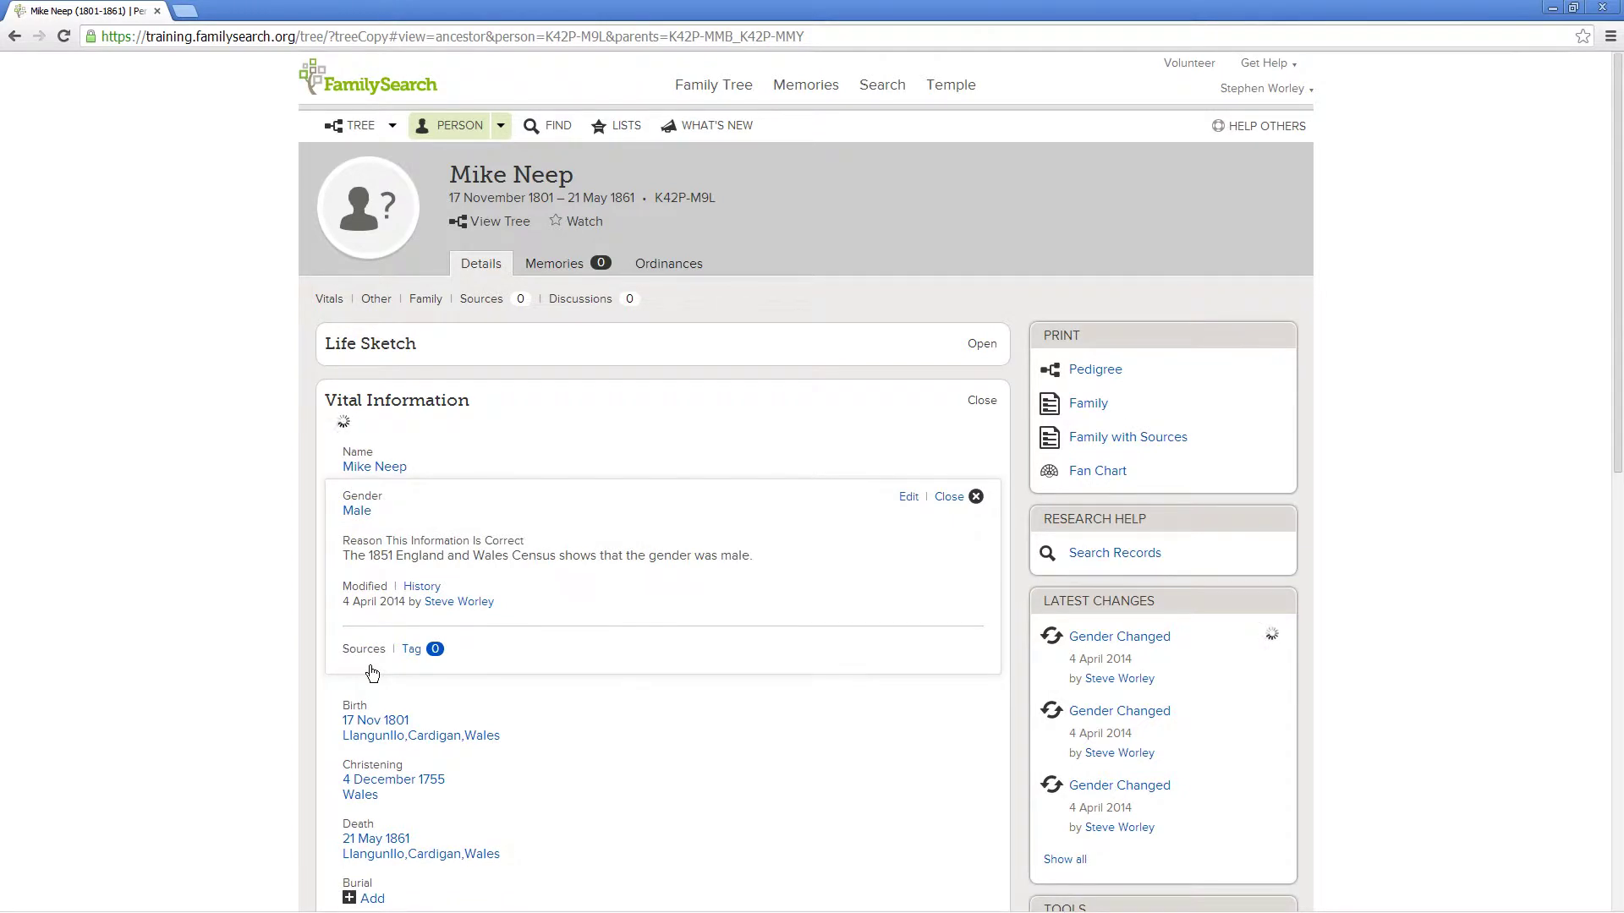
Step: Delete the 4 December 1755 christening with reason 'Christening date prior to birth date.'
left_click(948, 502)
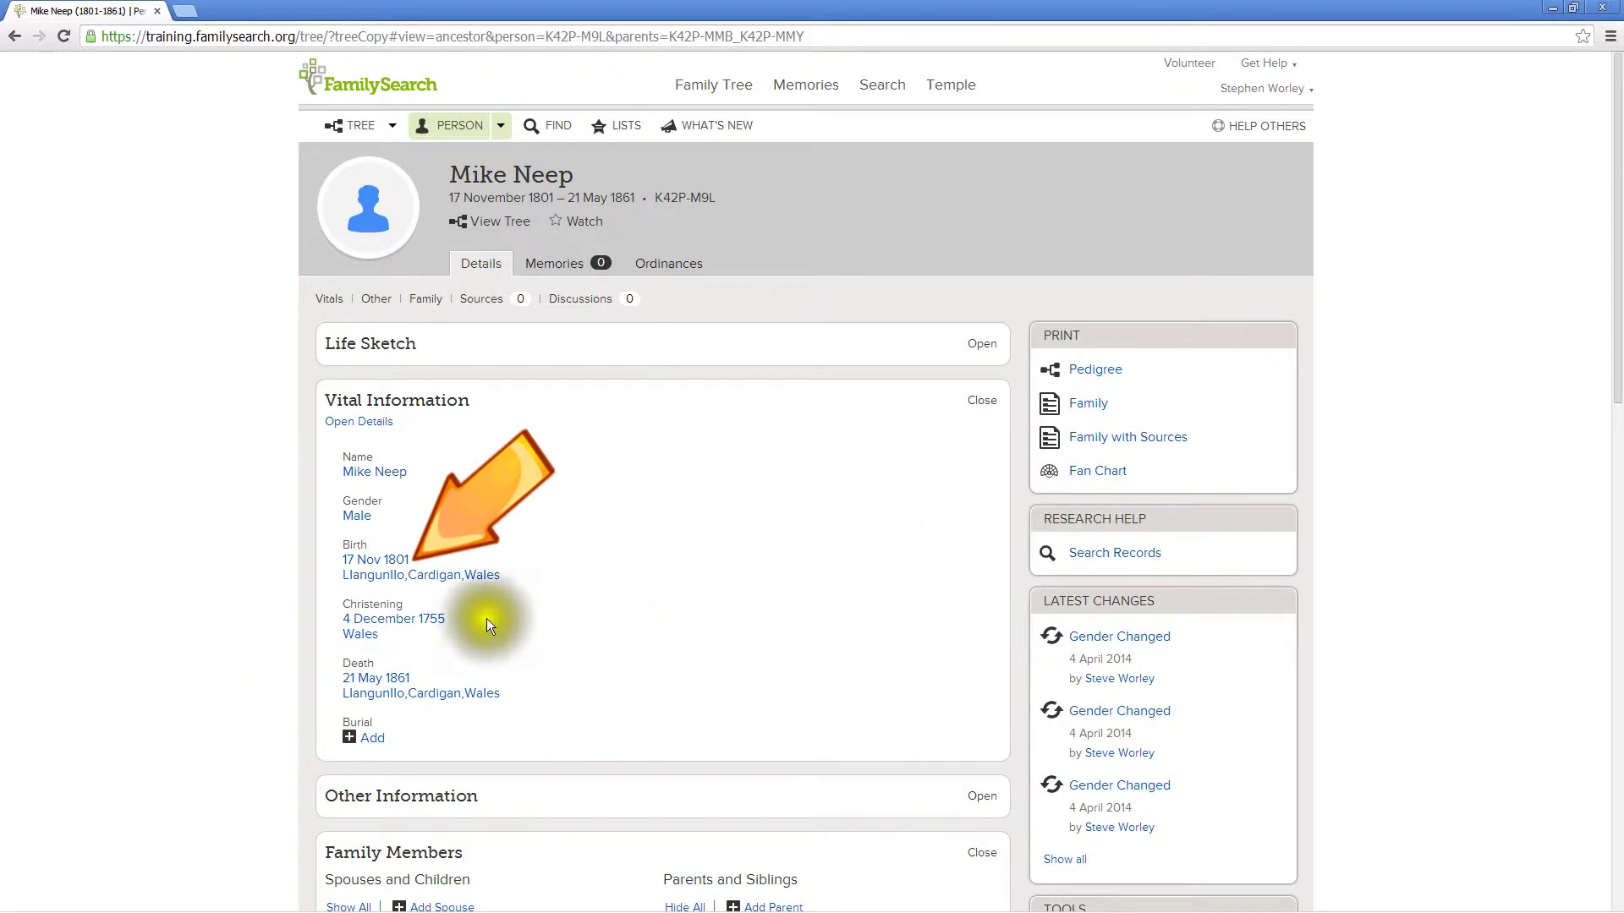
left_click(433, 623)
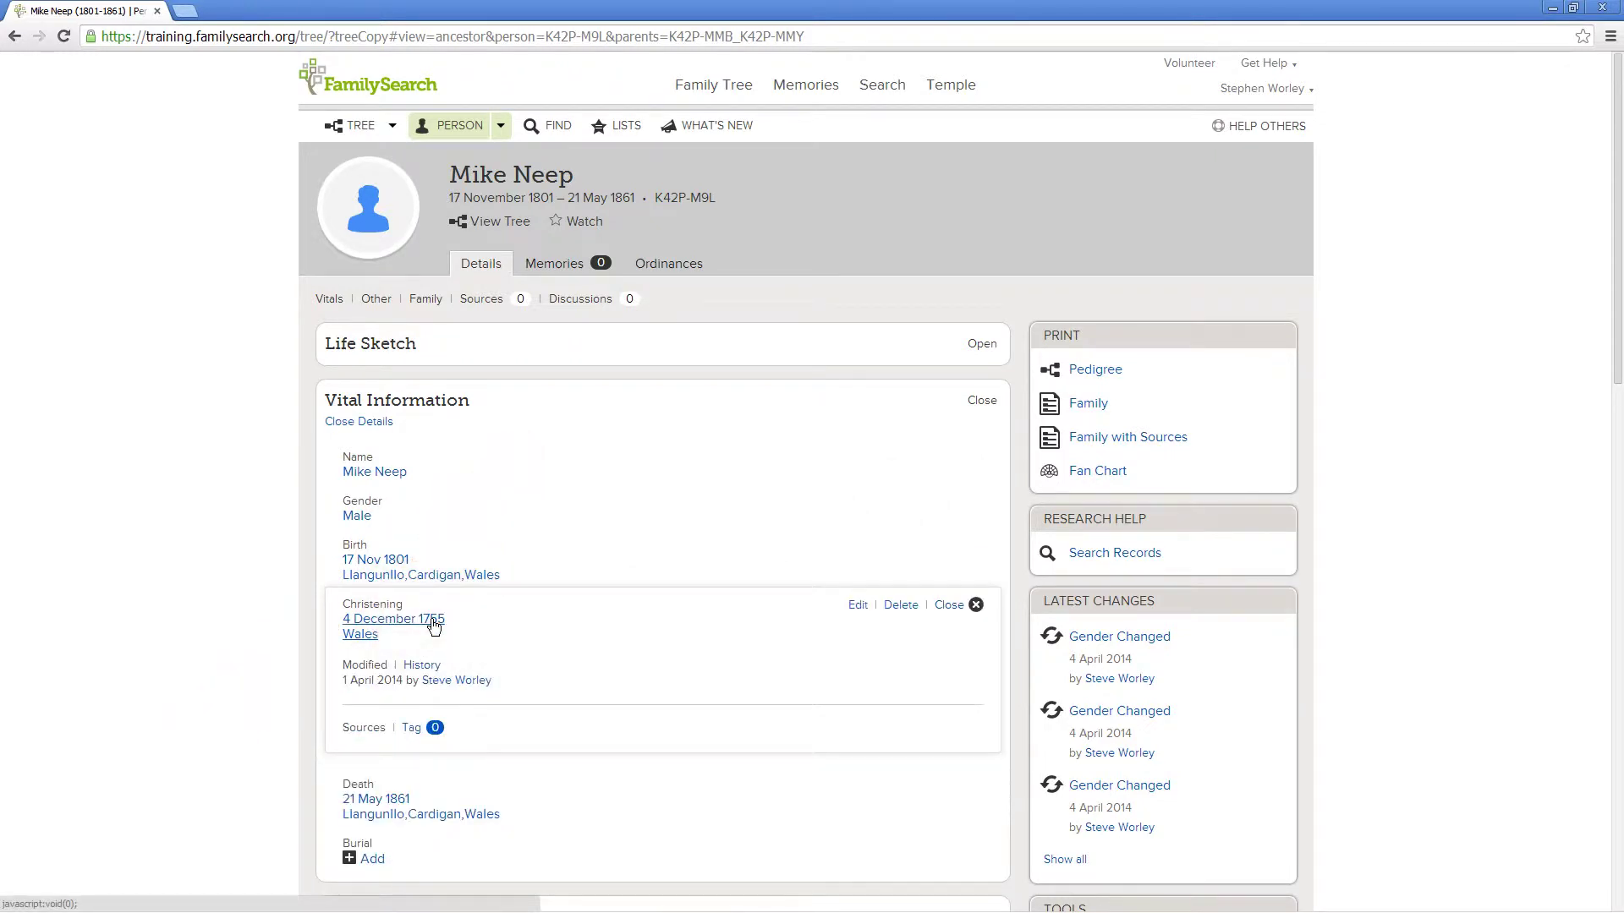
left_click(908, 607)
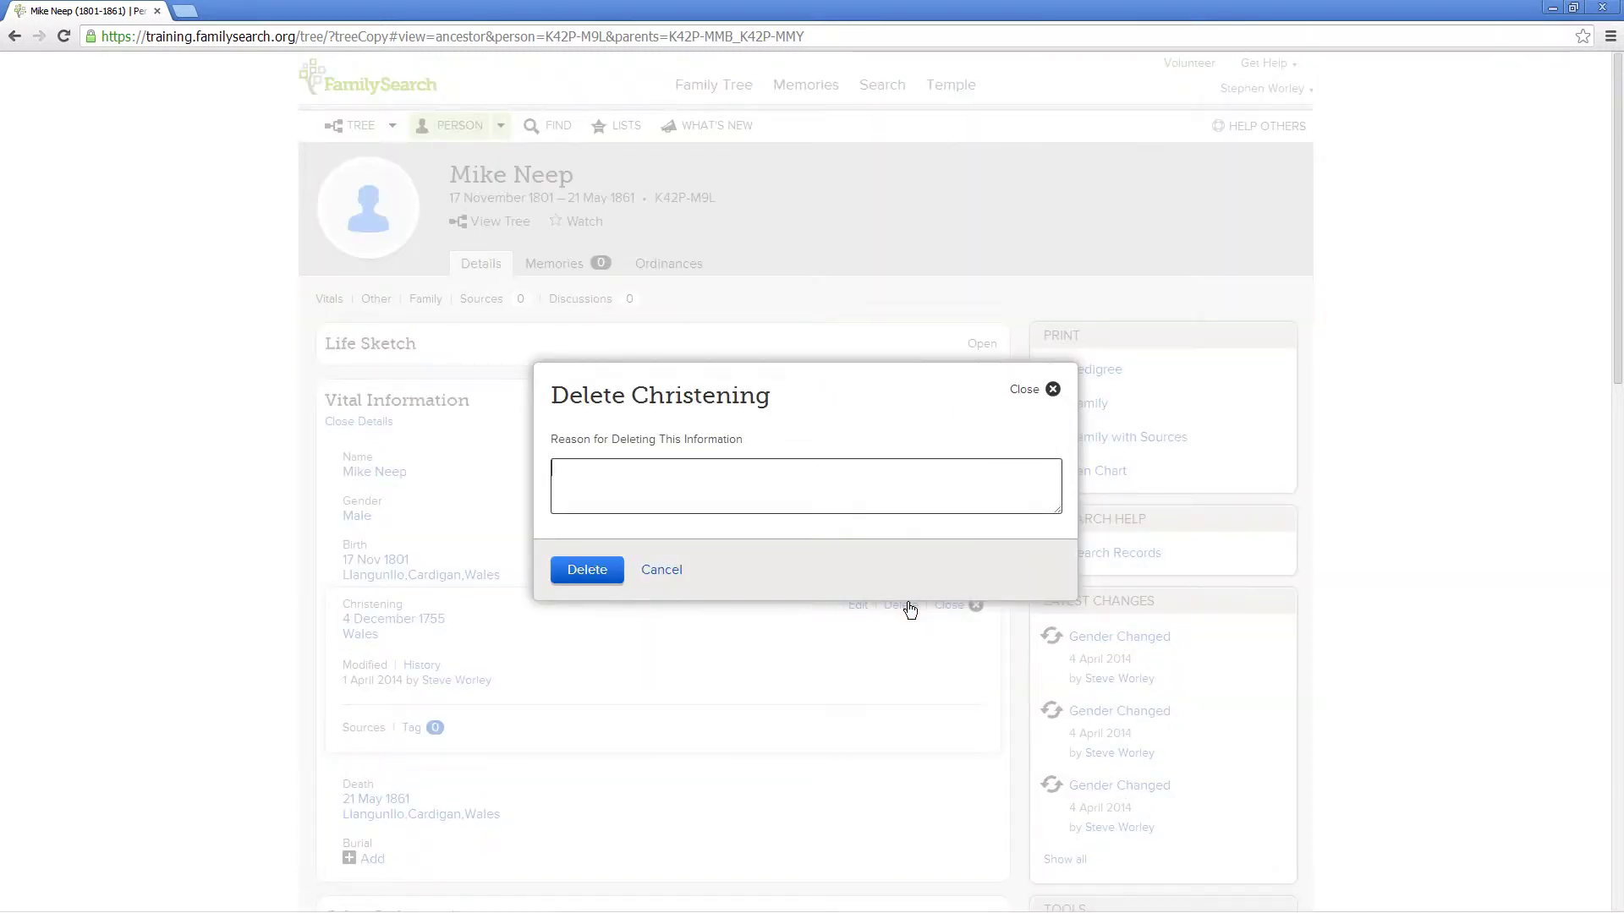
type("Christening date prior to birth date.")
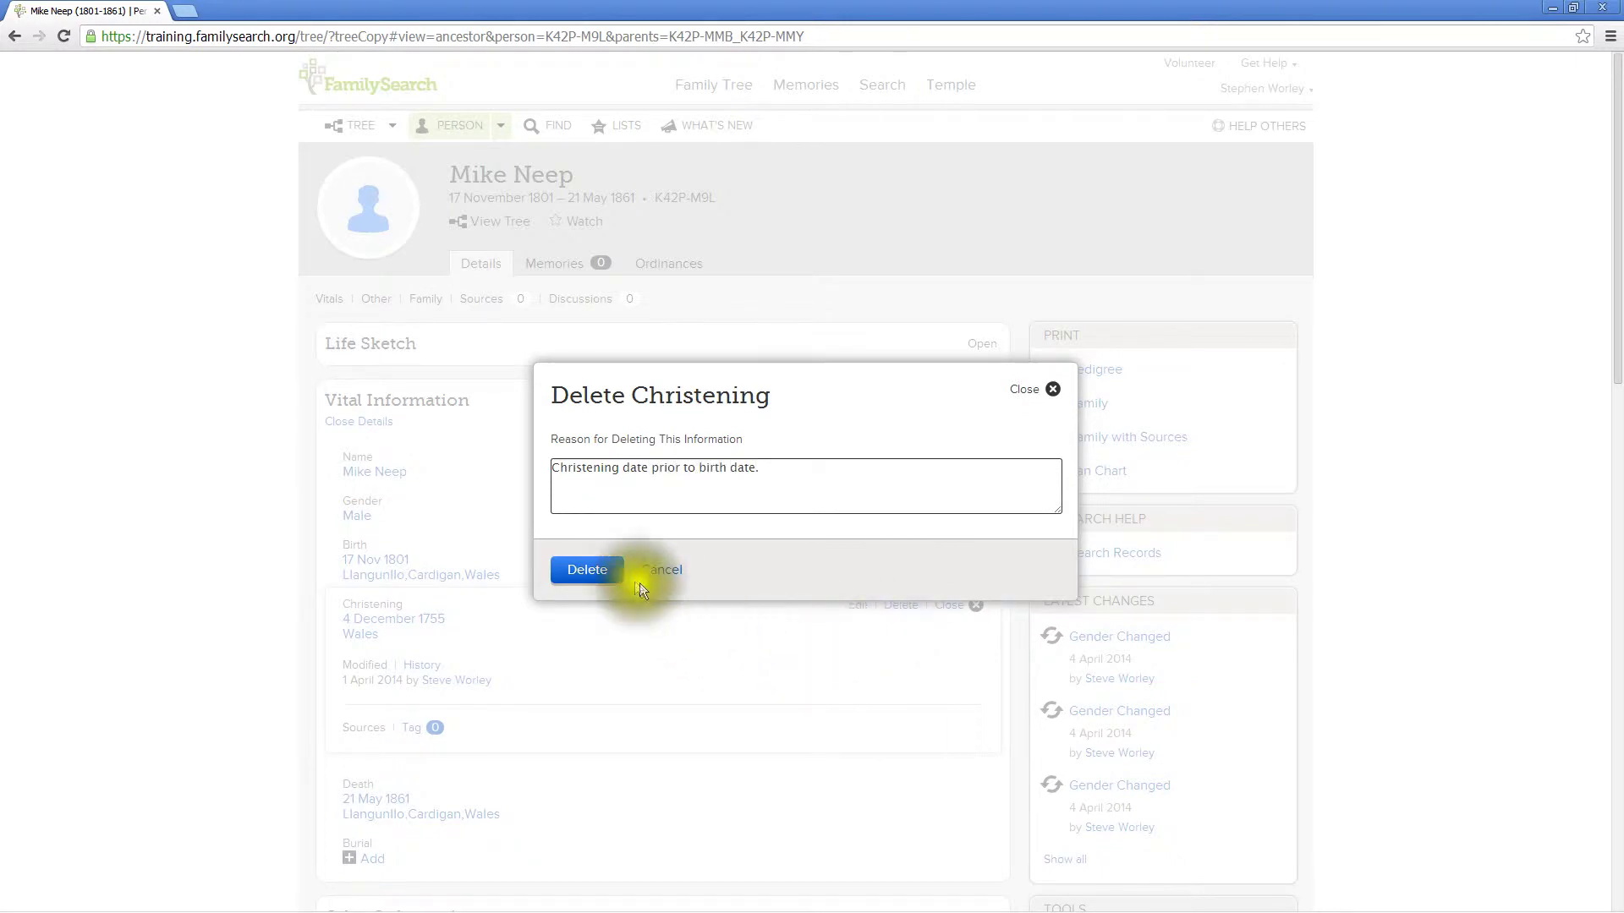
left_click(594, 569)
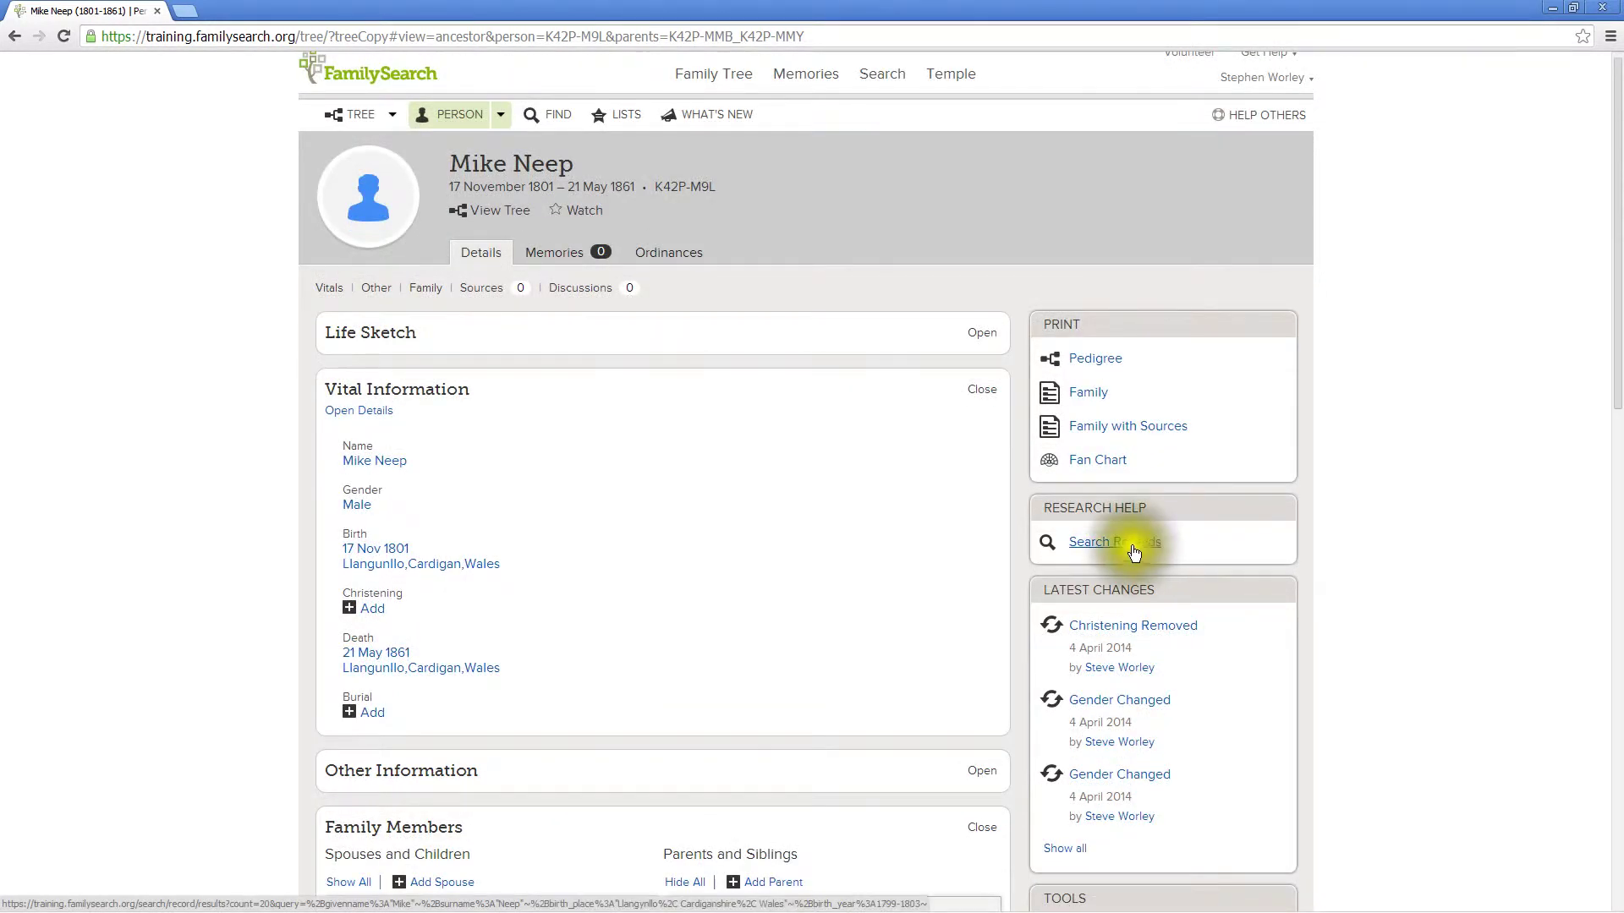
Step: Edit the birth entry, clearing the Llangunllo,Cardigan,Wales birthplace and typing llangynllo
left_click(506, 565)
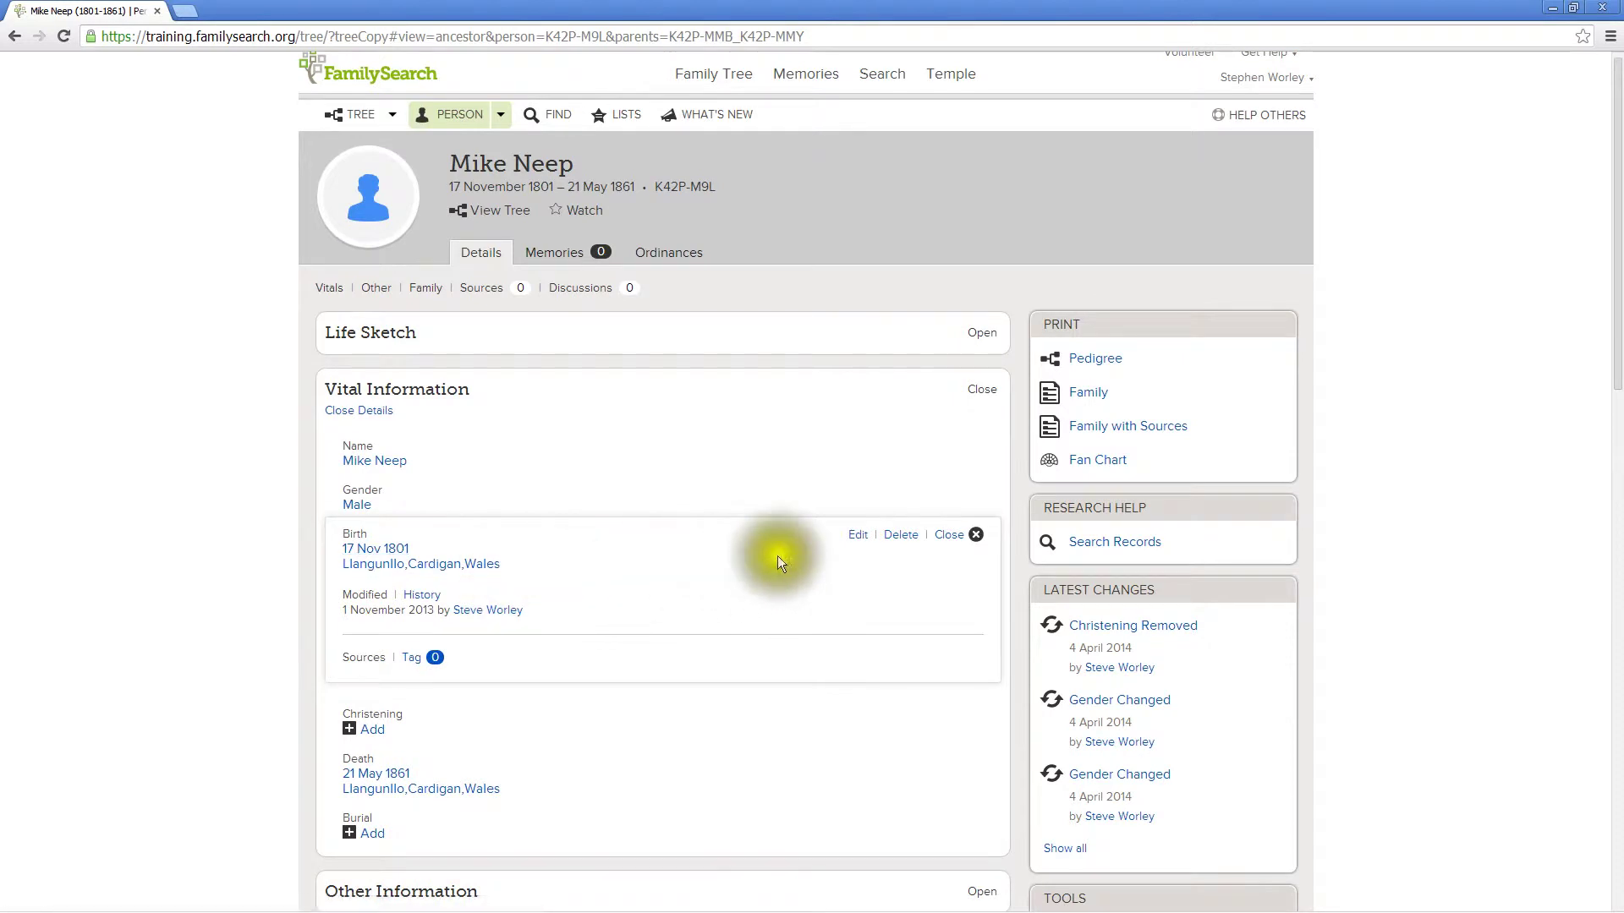
left_click(857, 534)
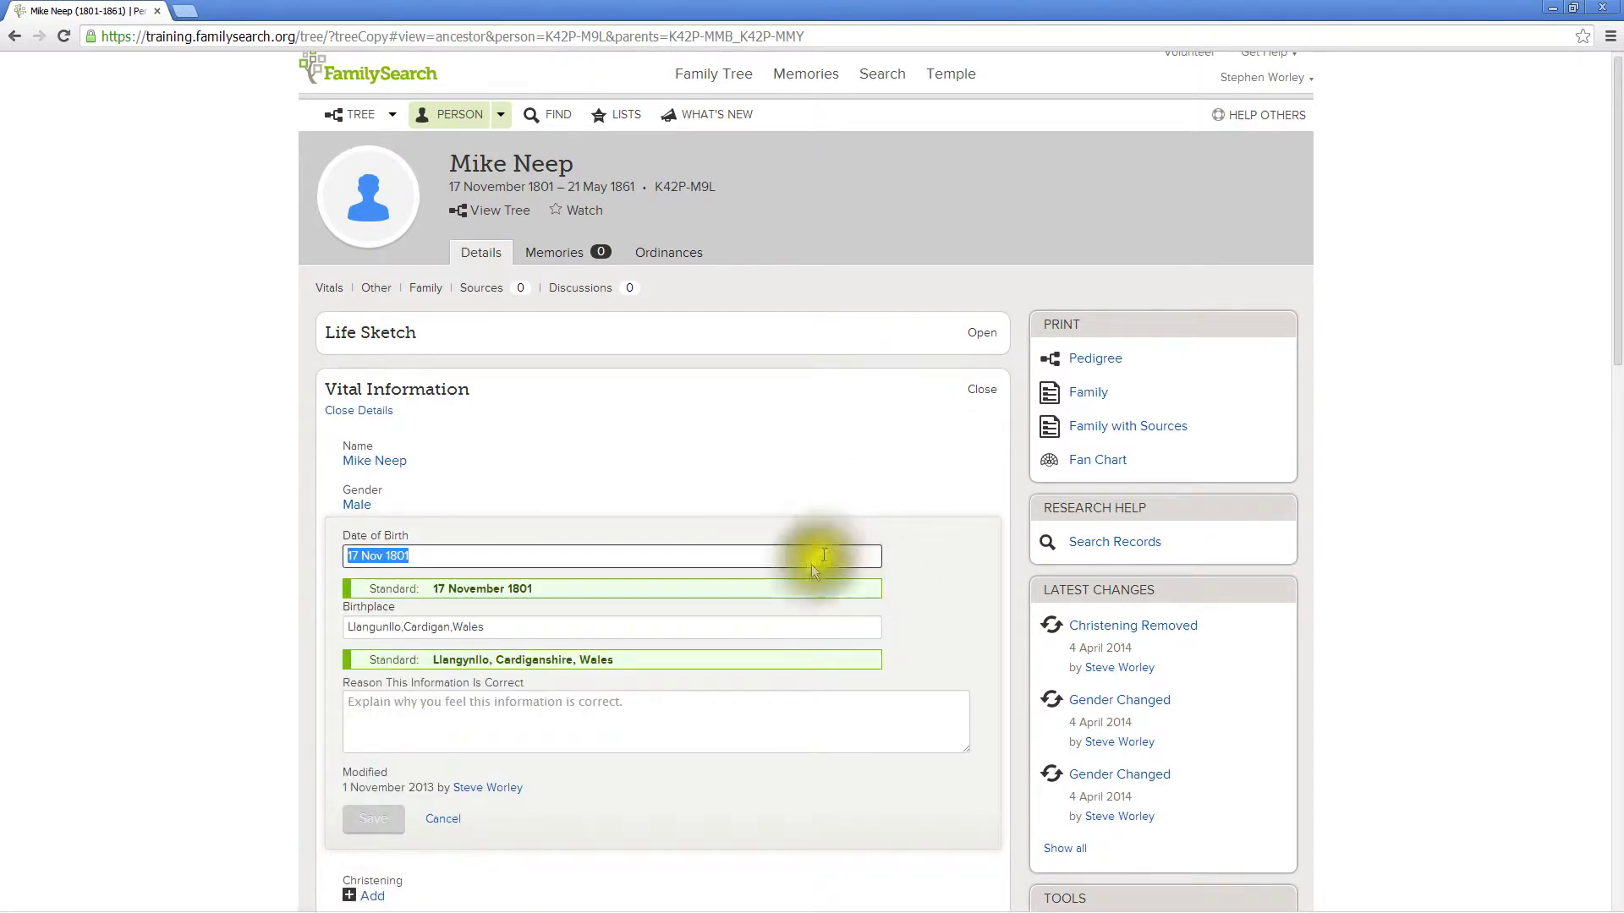
left_click(742, 625)
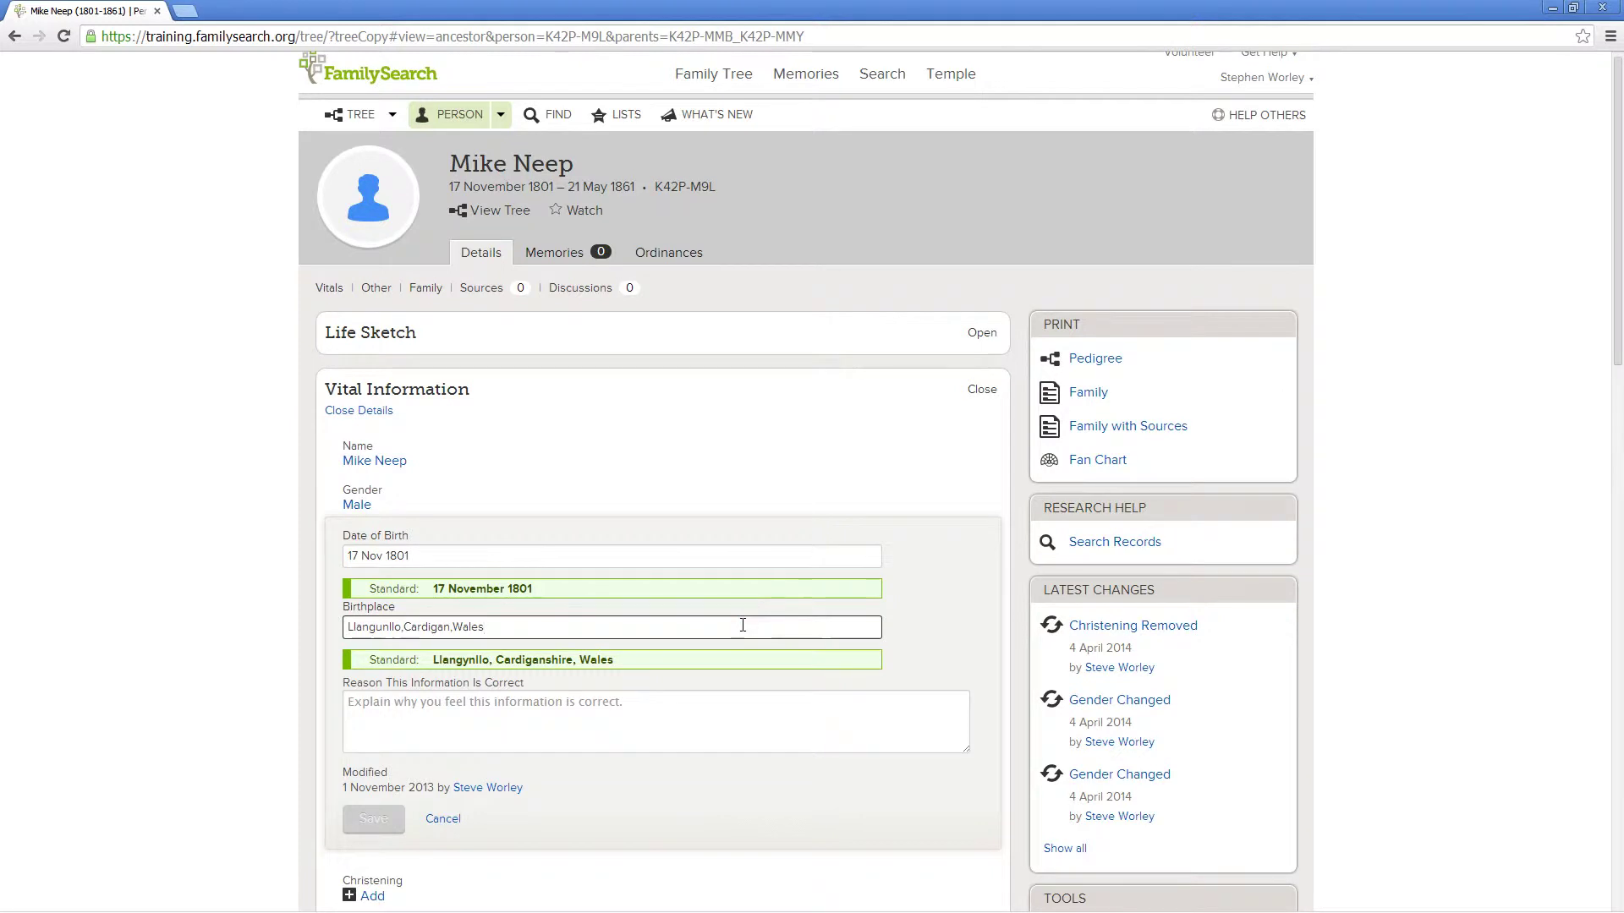
key("BackSpace")
key("BackSpace")
key("BackSpace")
key("BackSpace")
key("BackSpace")
key("BackSpace")
key("BackSpace")
key("BackSpace")
key("BackSpace")
key("BackSpace")
key("BackSpace")
key("BackSpace")
key("BackSpace")
key("BackSpace")
key("BackSpace")
key("BackSpace")
key("BackSpace")
key("BackSpace")
key("BackSpace")
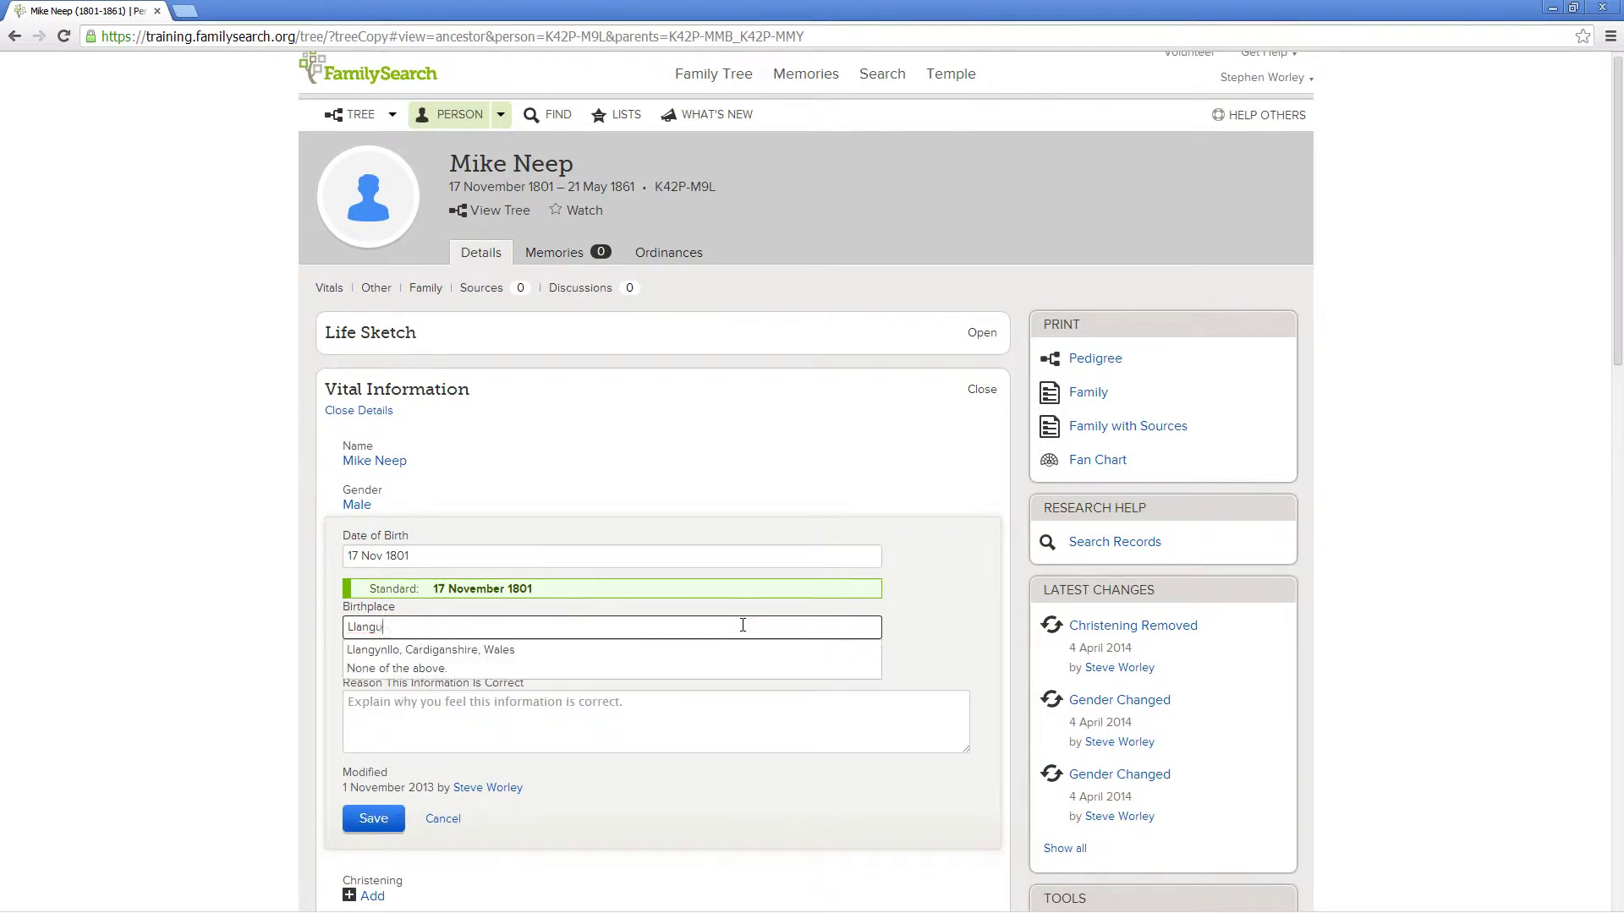
key("BackSpace")
key("BackSpace")
key("BackSpace")
key("BackSpace")
key("BackSpace")
key("BackSpace")
type("lll")
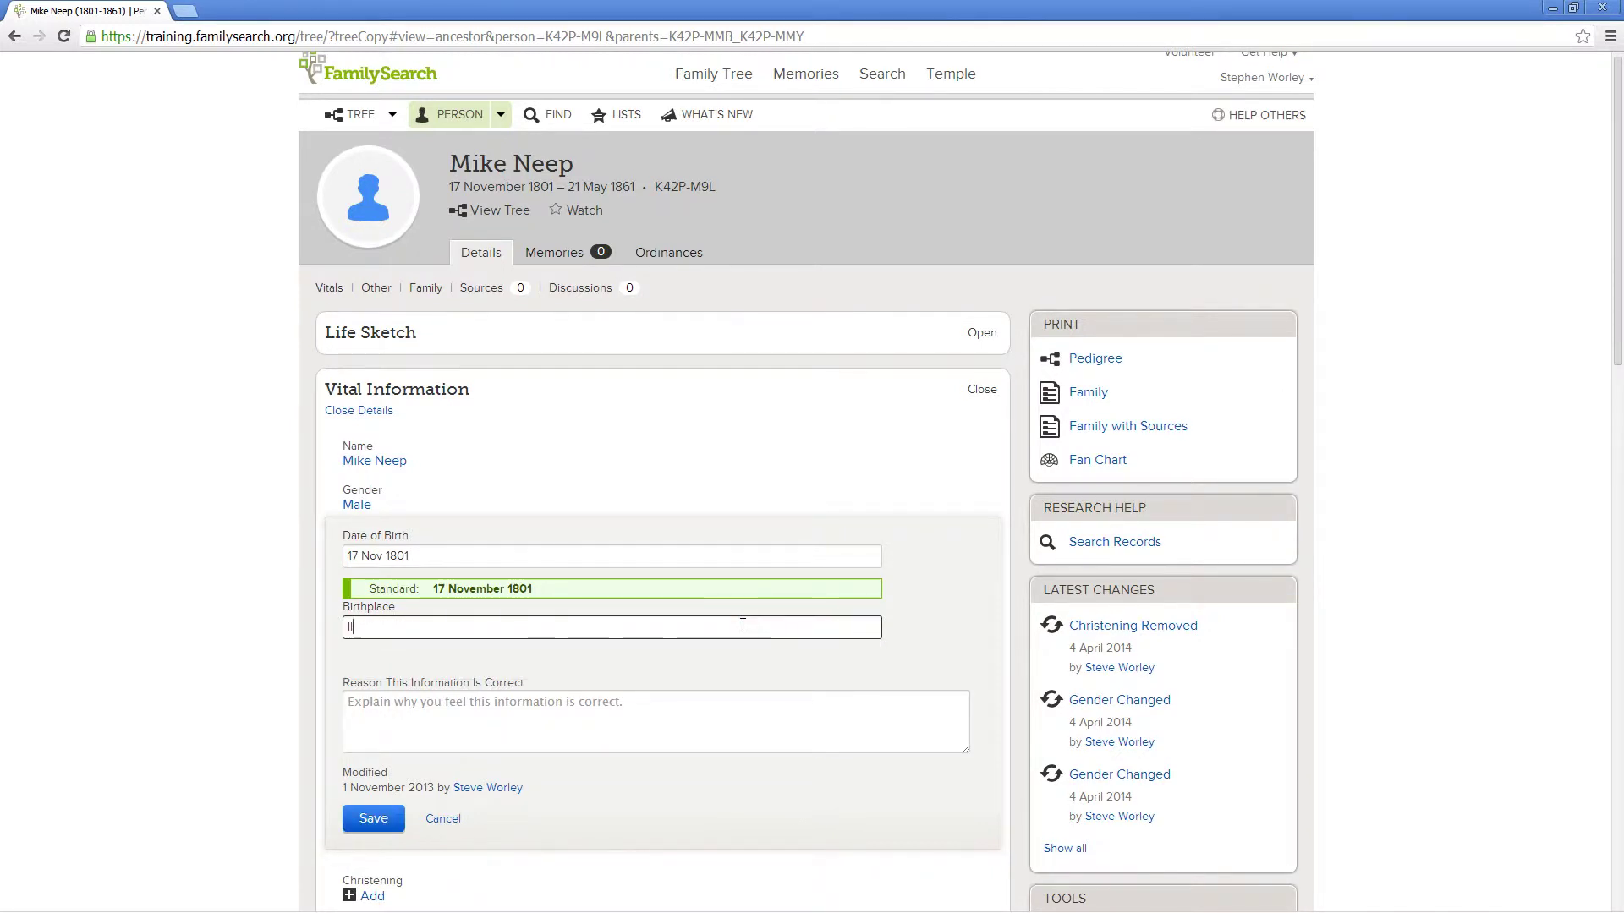
type("angynllo,")
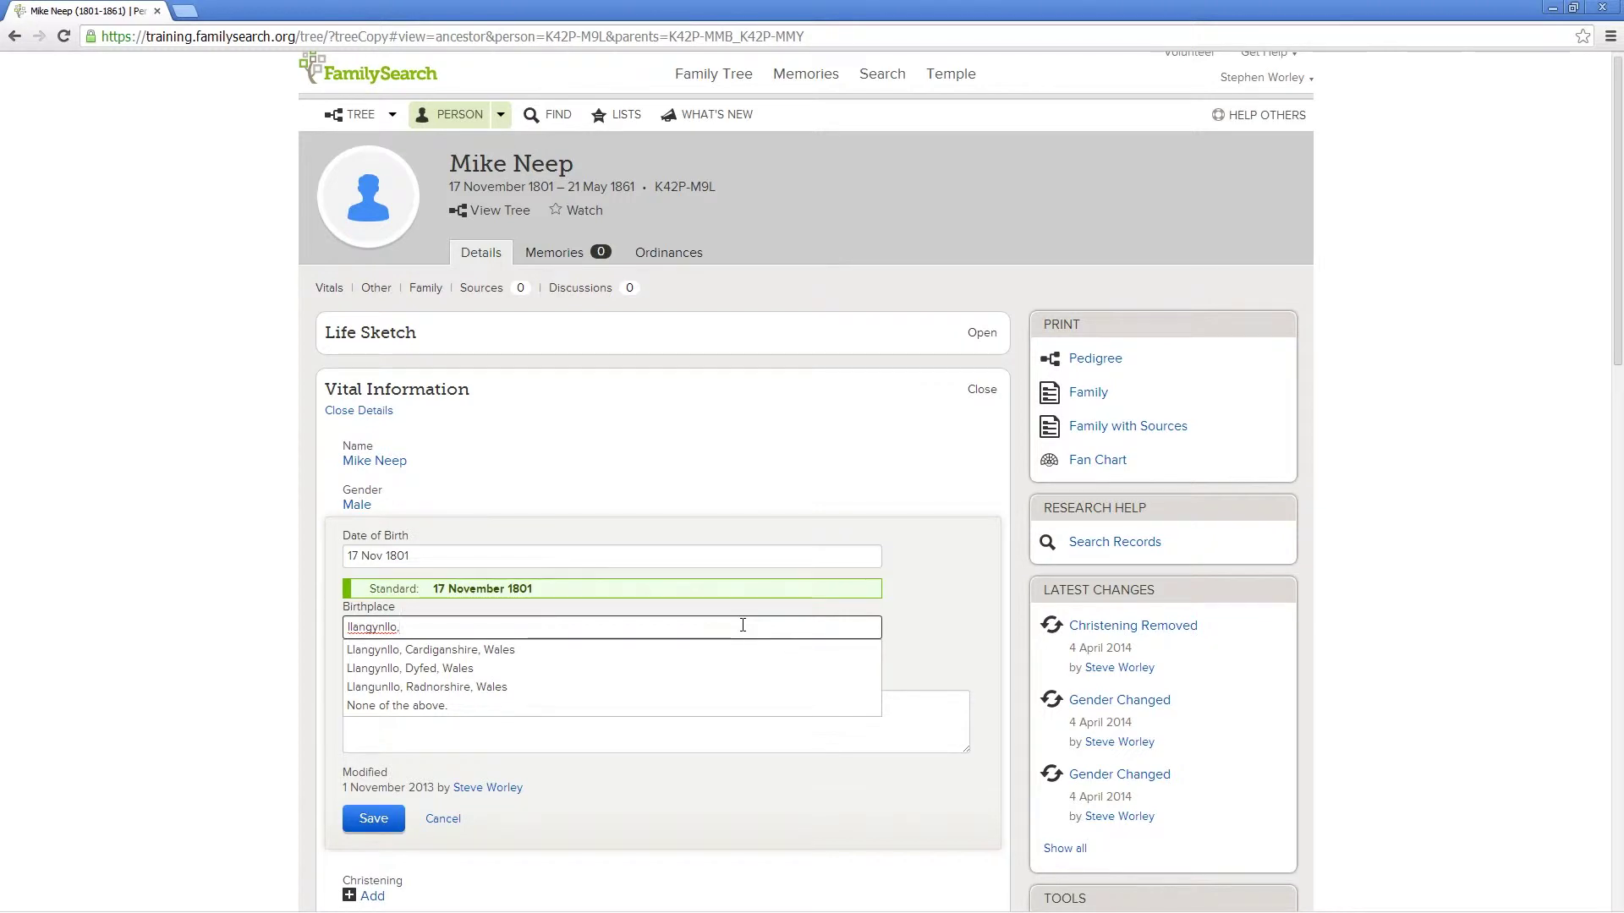
Step: Save the birthplace as St Mary's Hospital, Llangynllo, Cardiganshire, Wales with reason 'From family records'
left_click(508, 652)
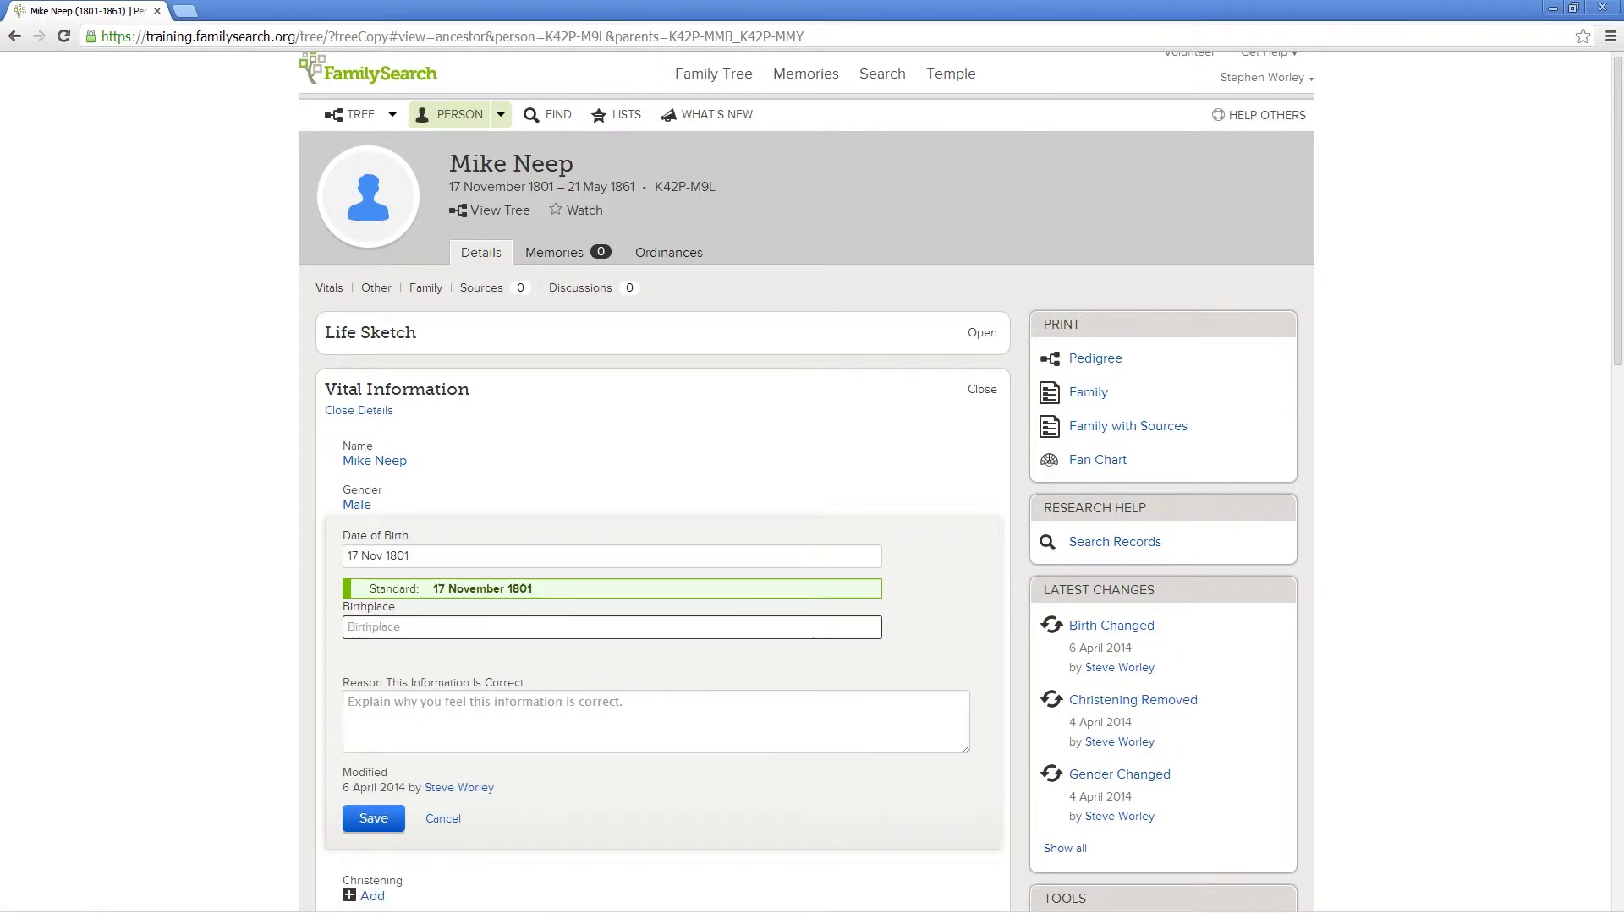
type("St Mary")
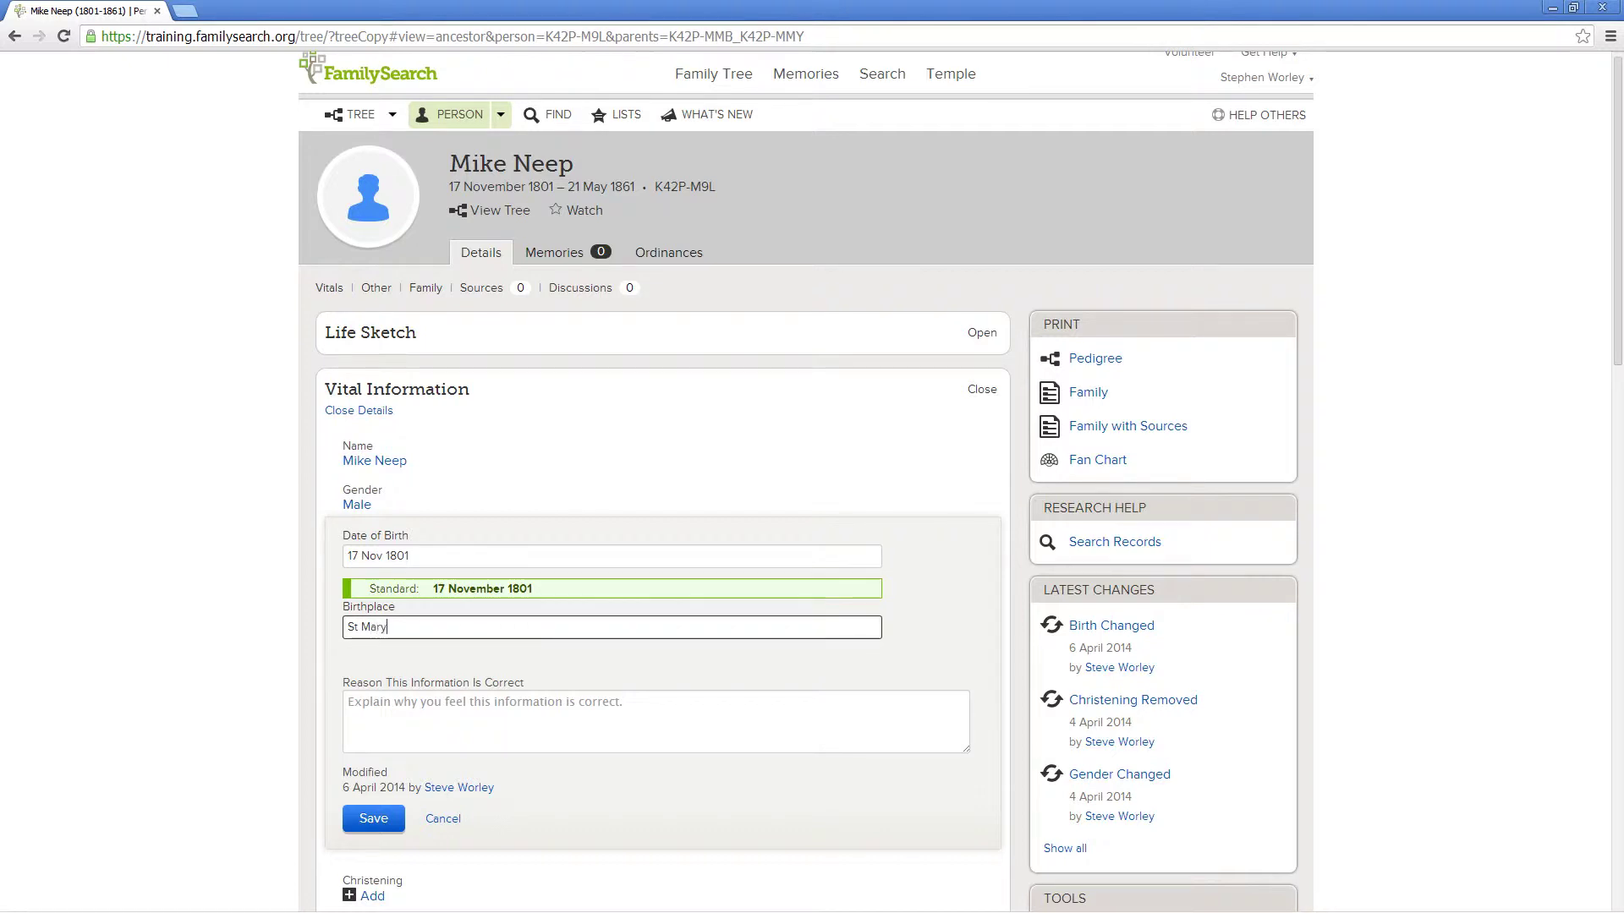
type("'s Hos")
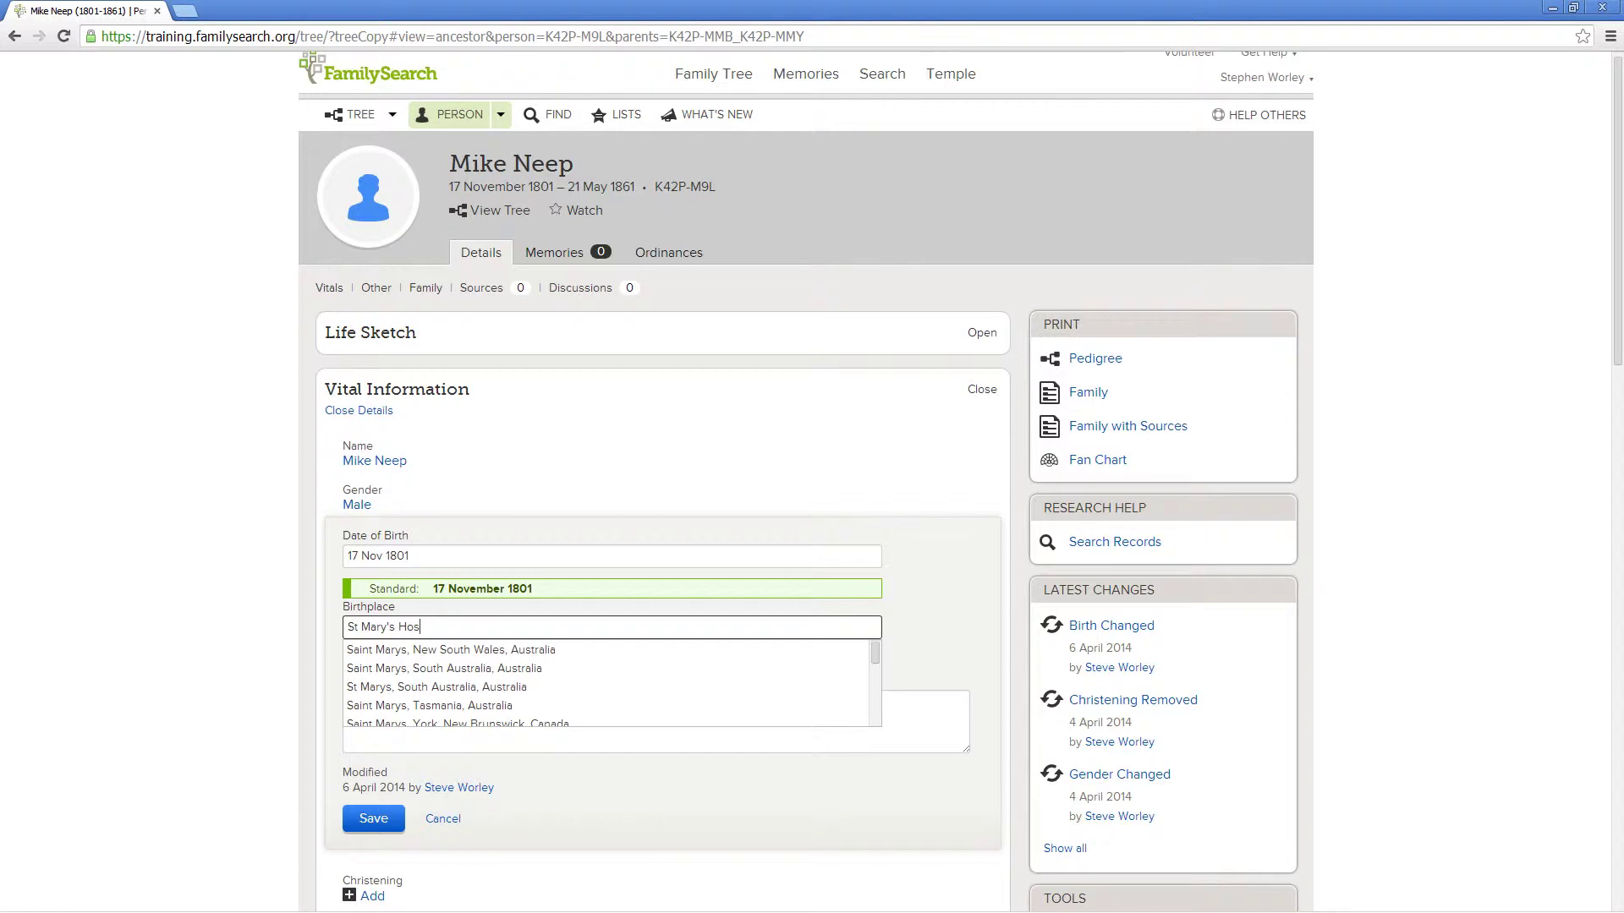
type("pital")
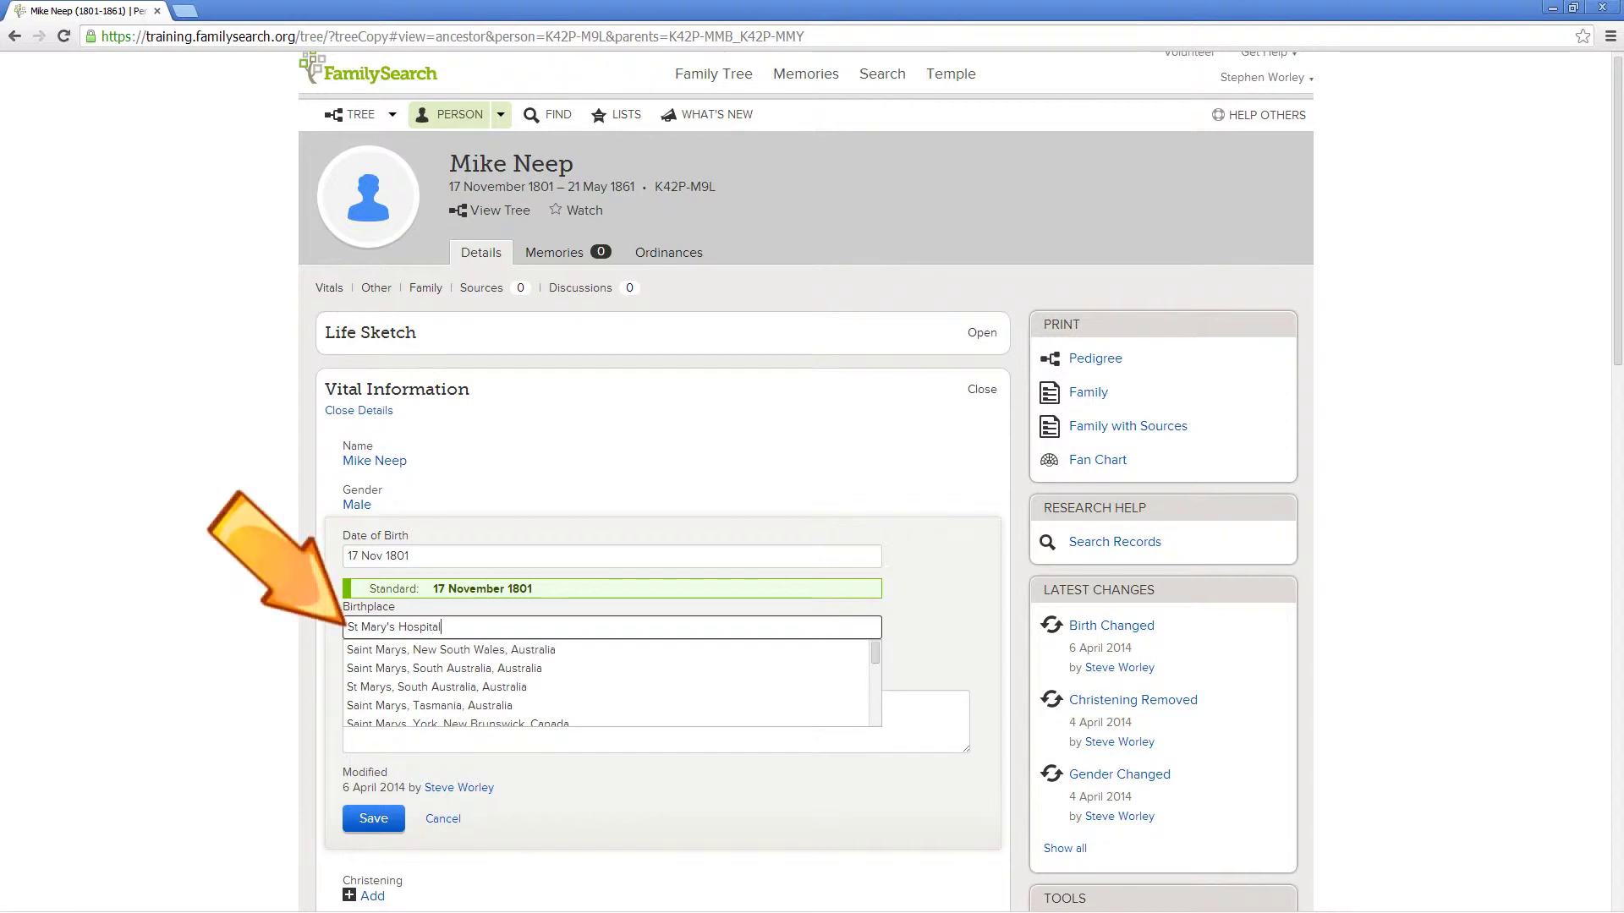
type(", Llang")
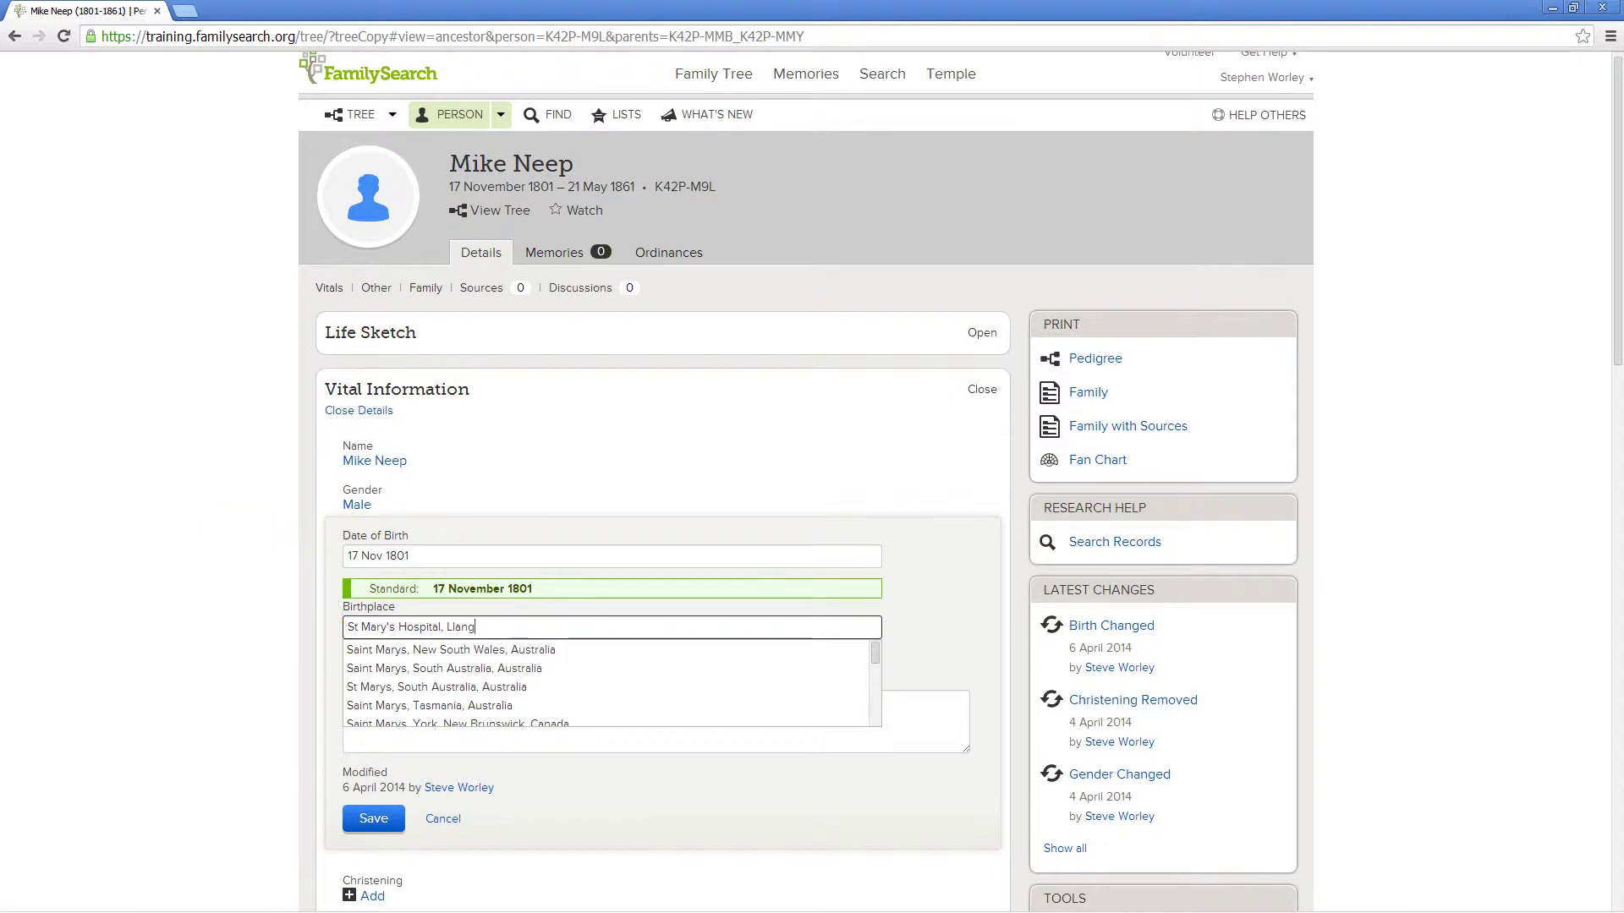
type("ynllo, Cardi")
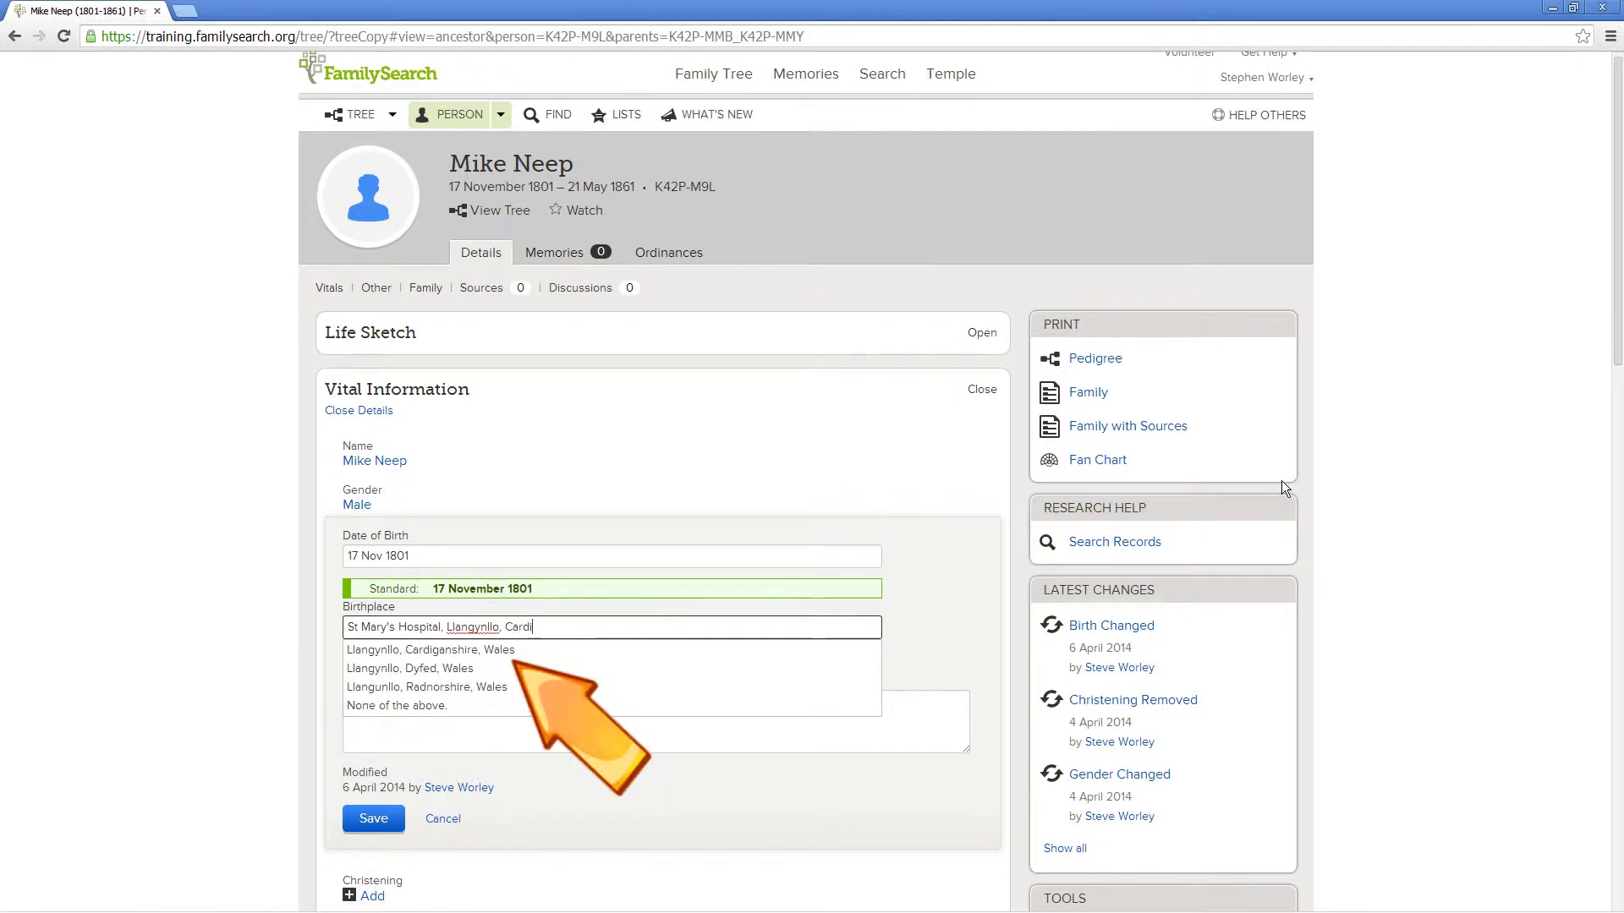
type("gans")
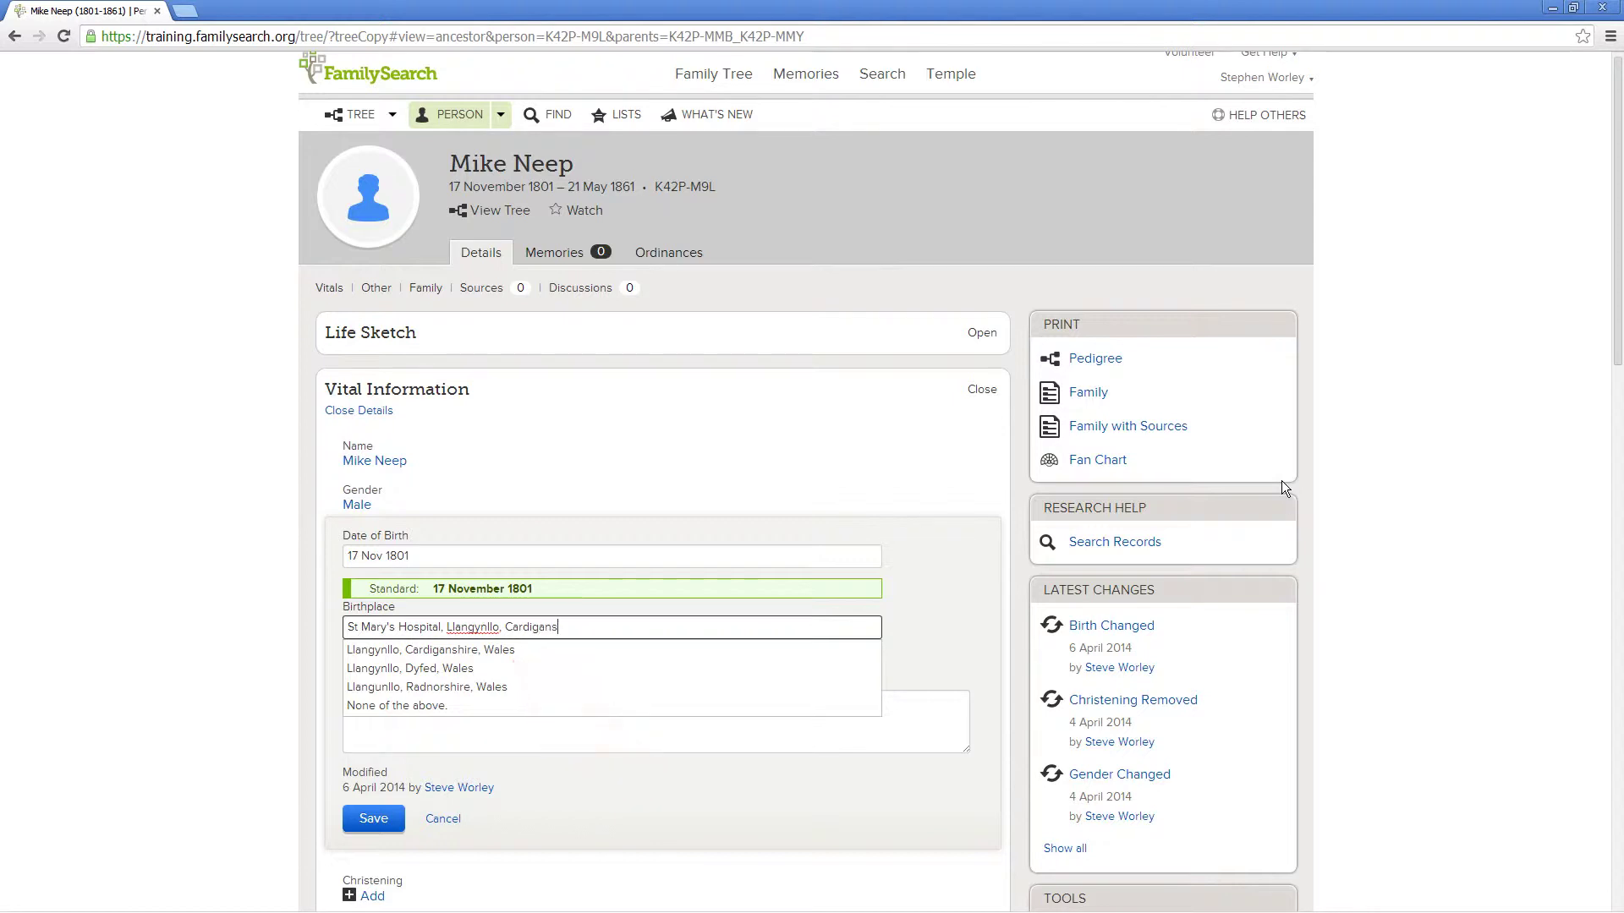
type("hire, Wal")
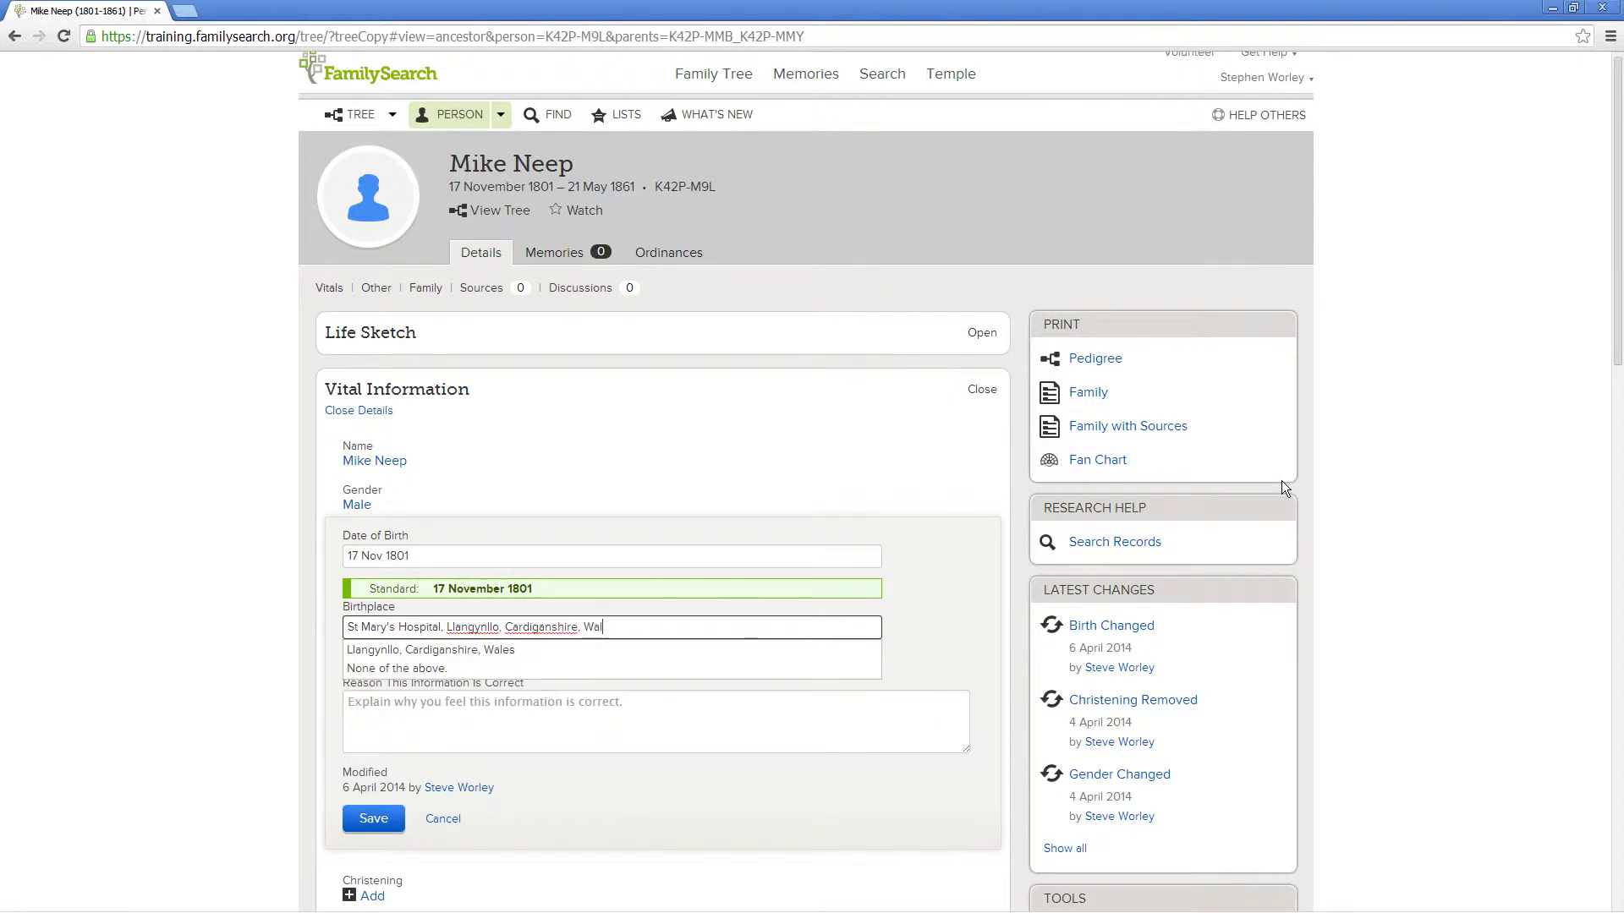
type("es")
key("Tab")
key("Tab")
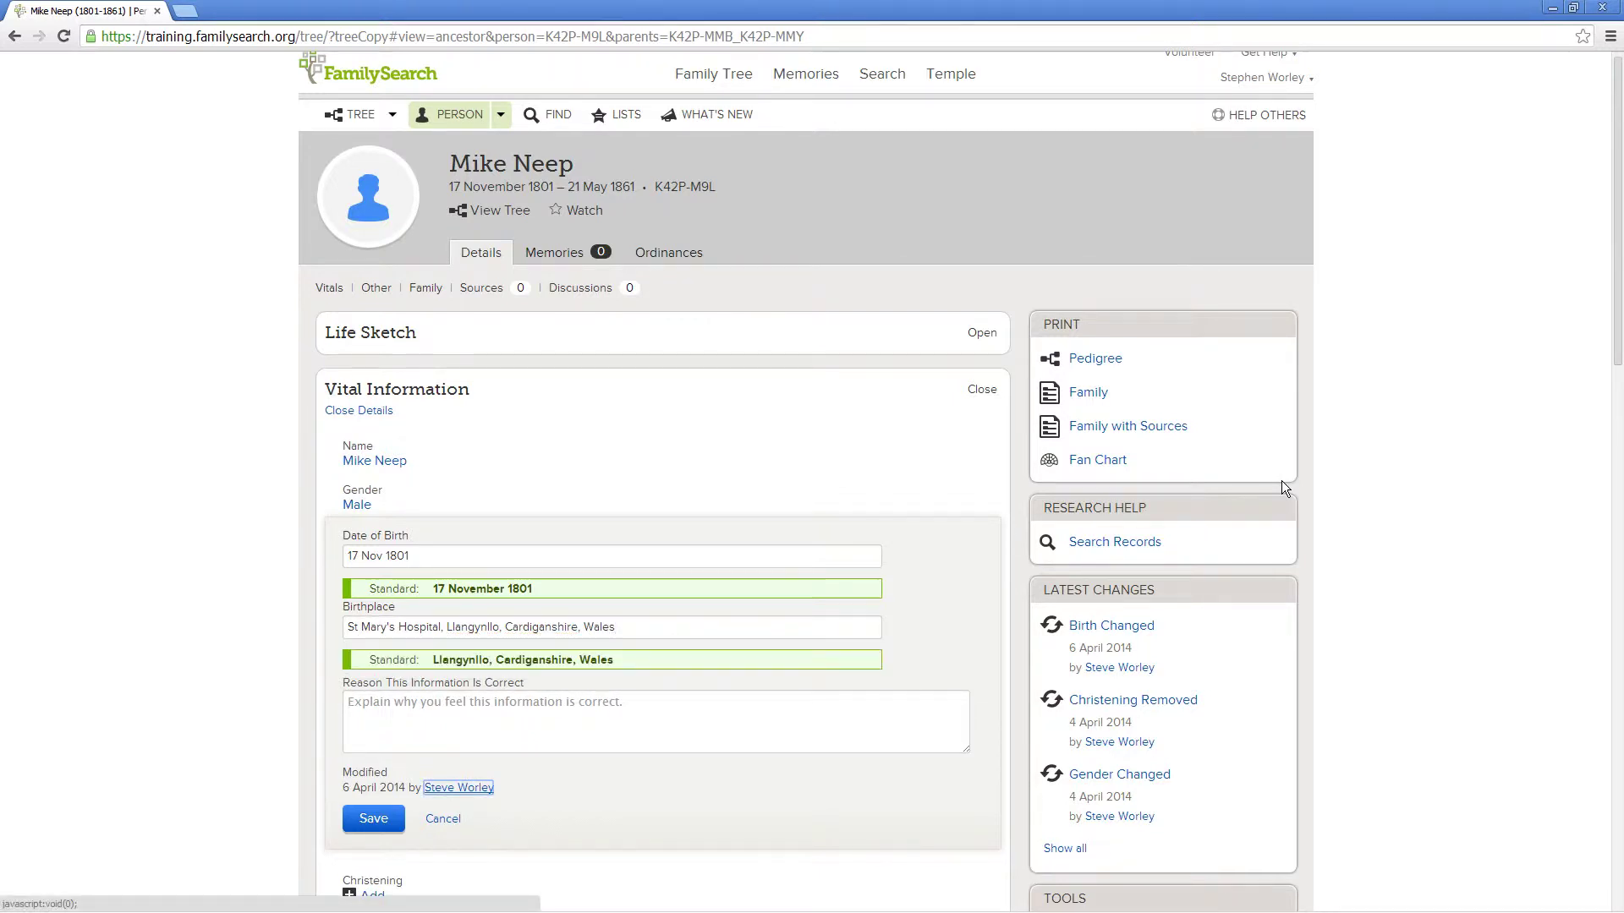
key("shift+Tab")
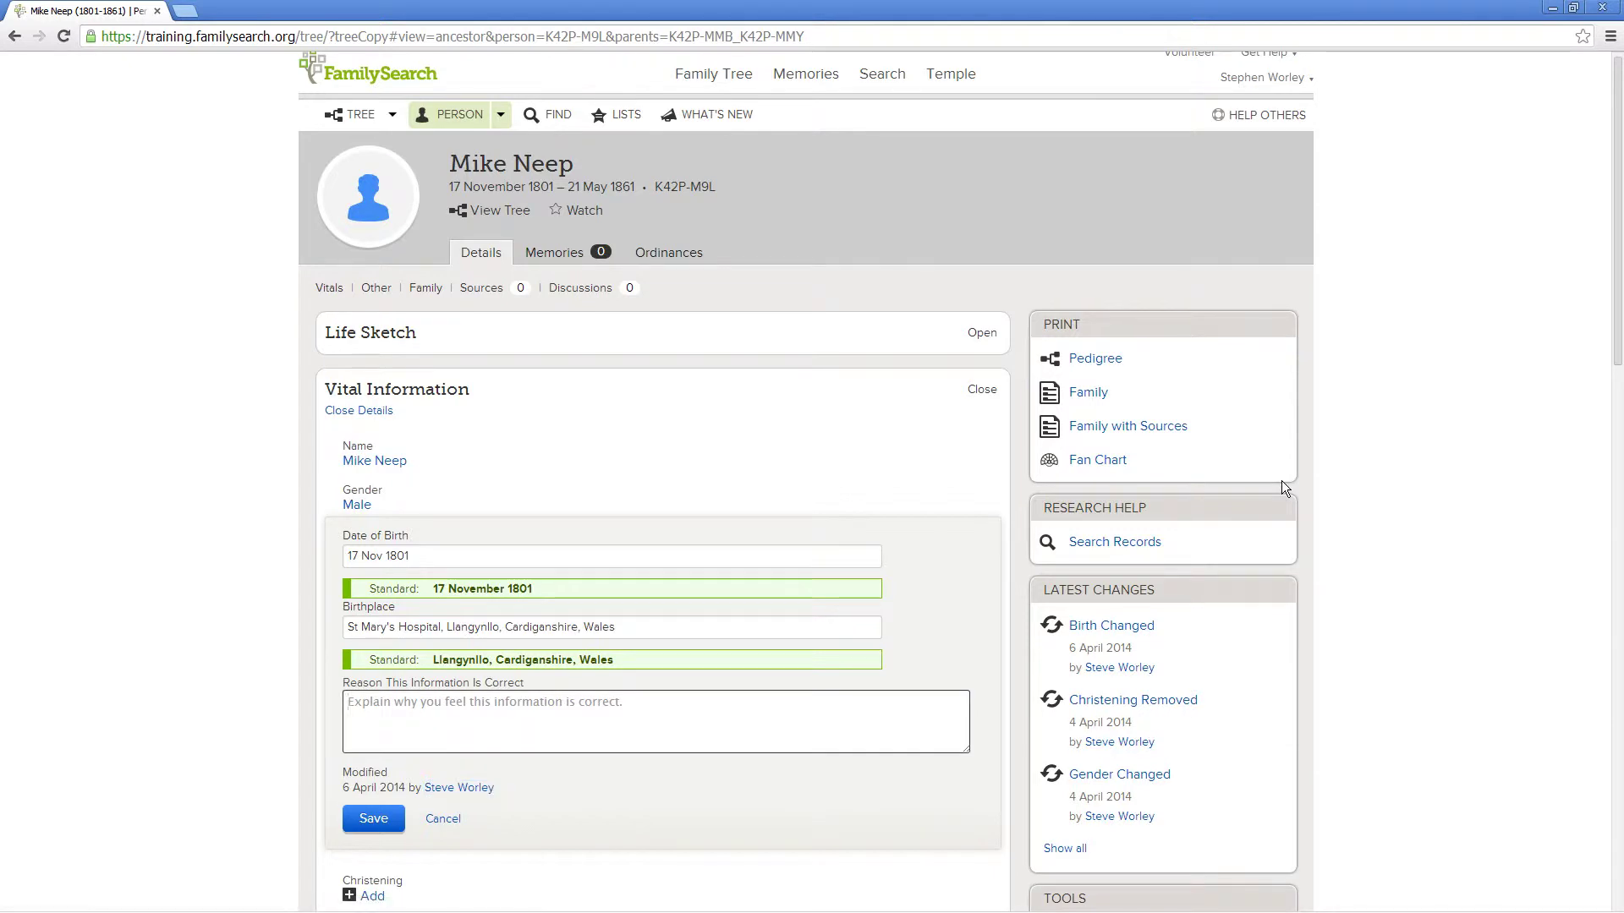
type("From ")
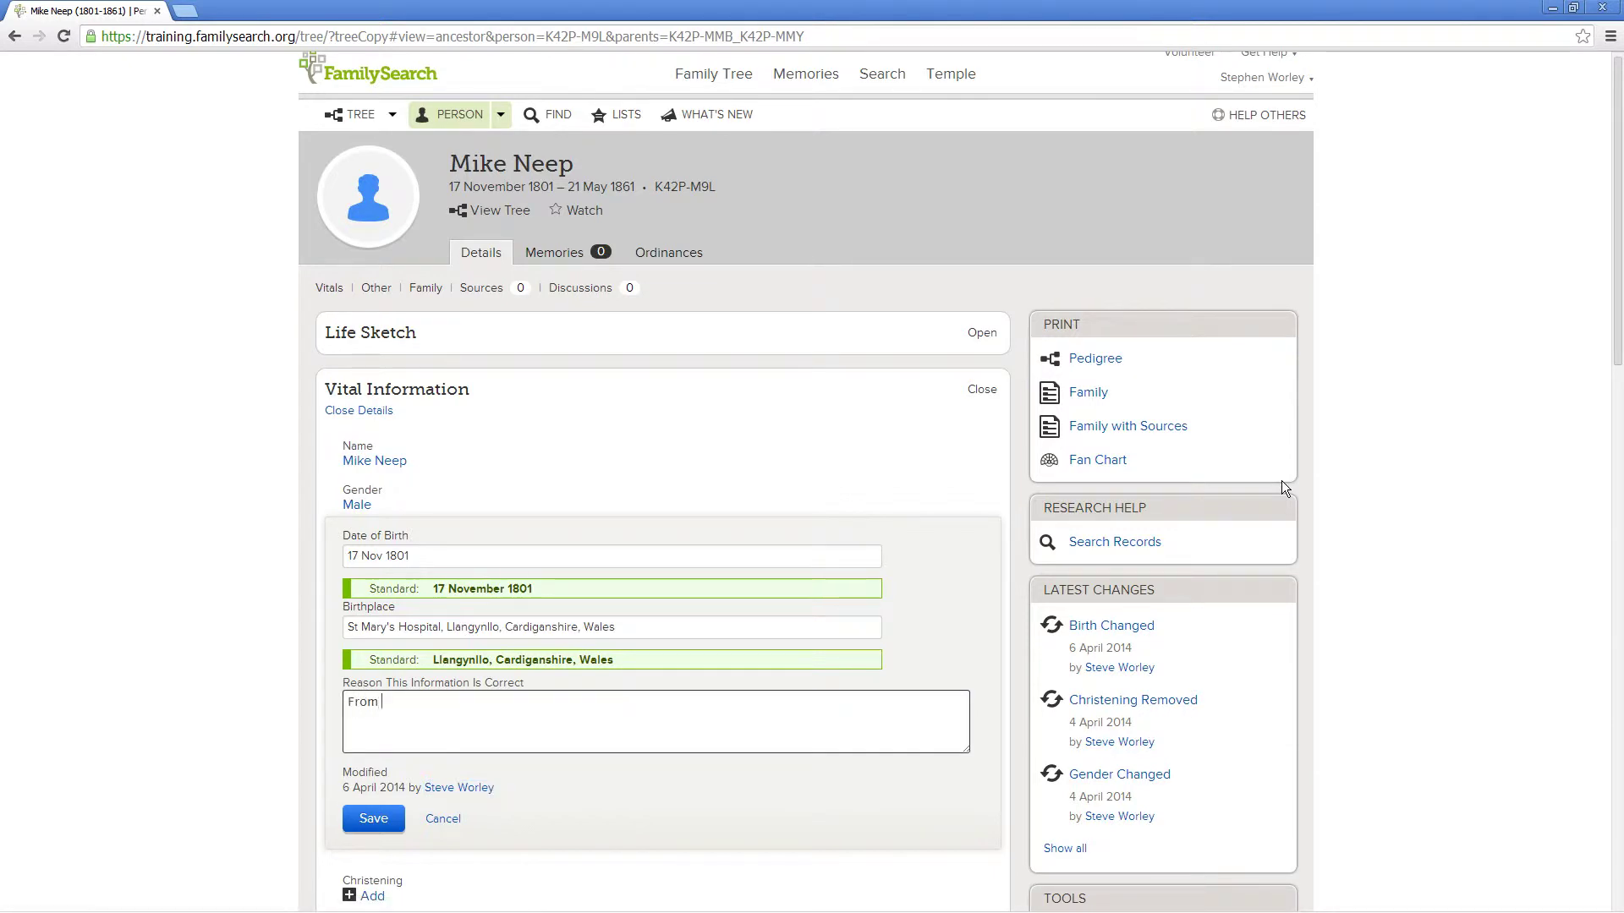
type("family records.")
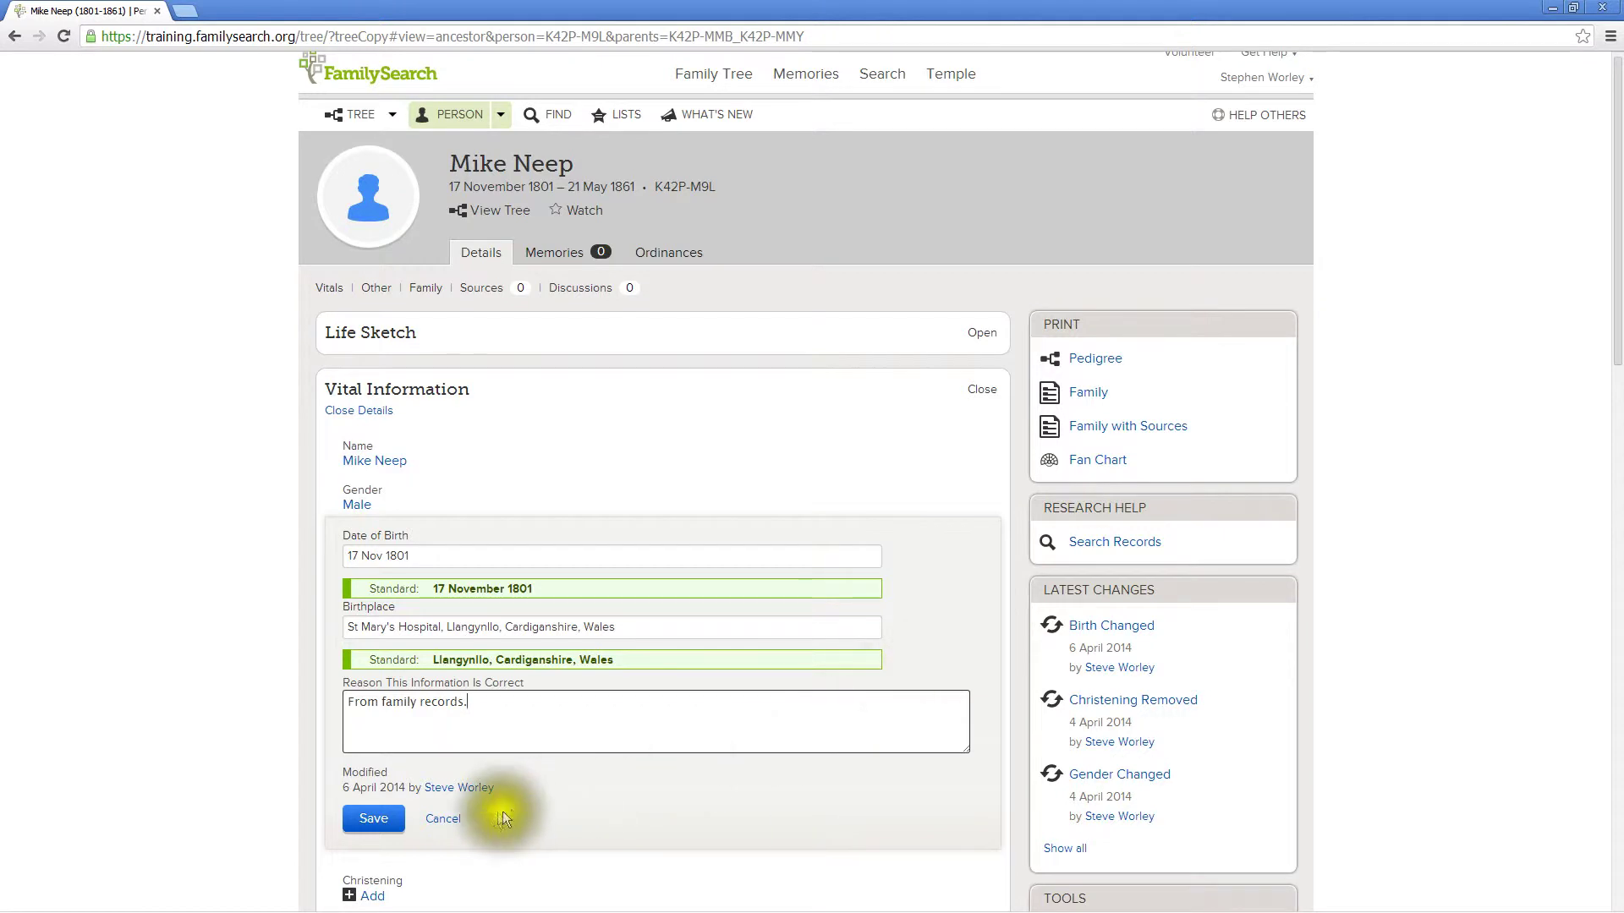
left_click(397, 820)
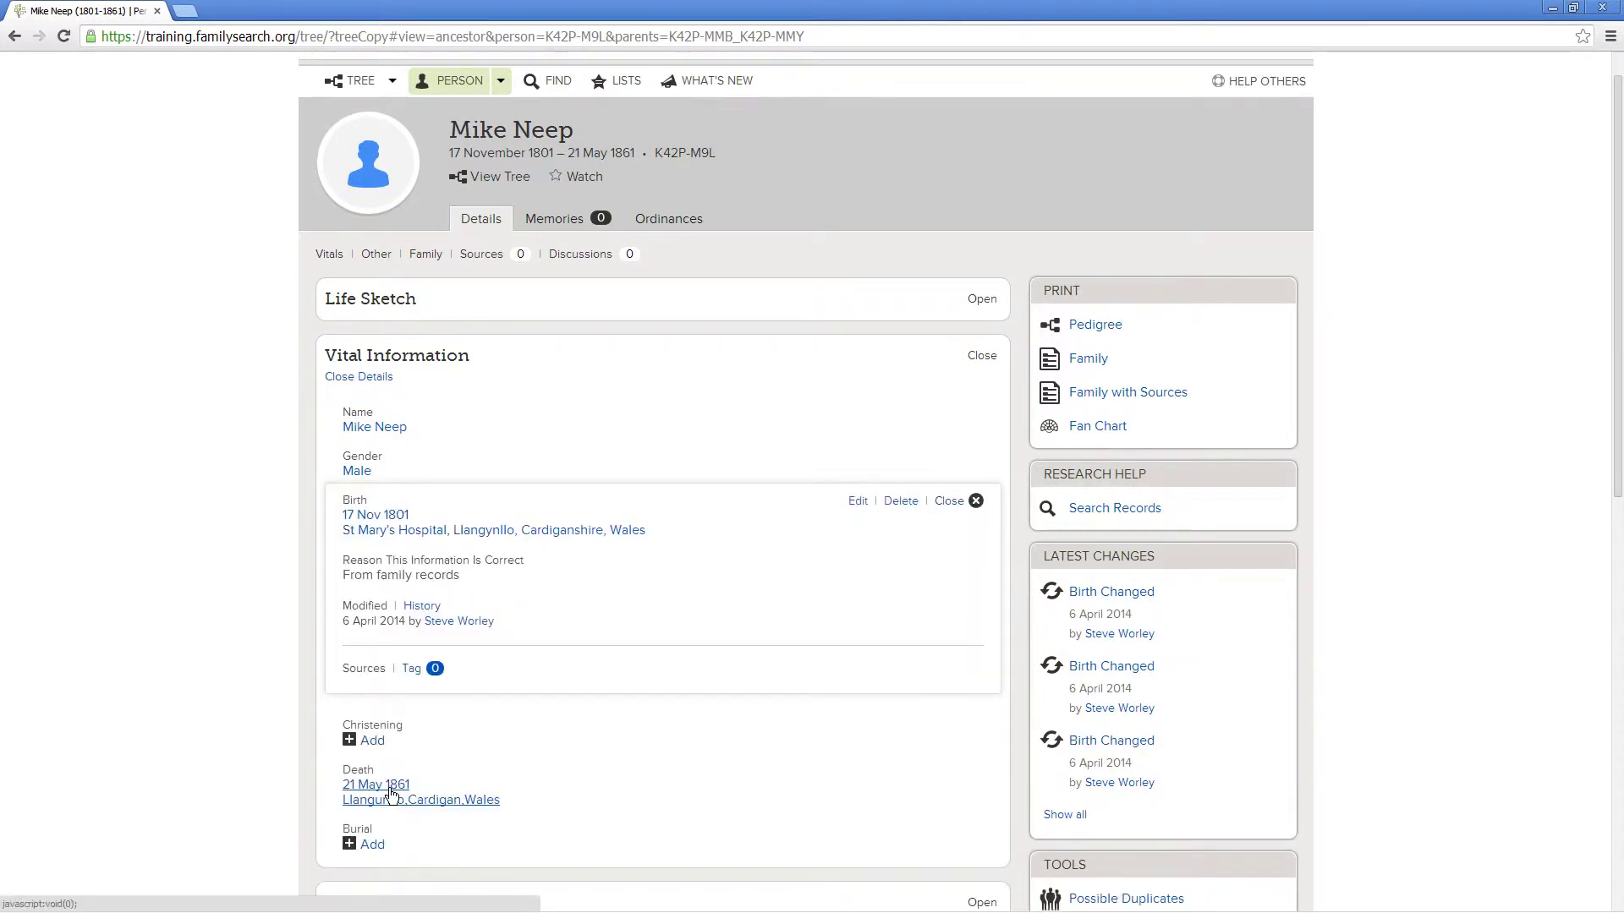
left_click(945, 502)
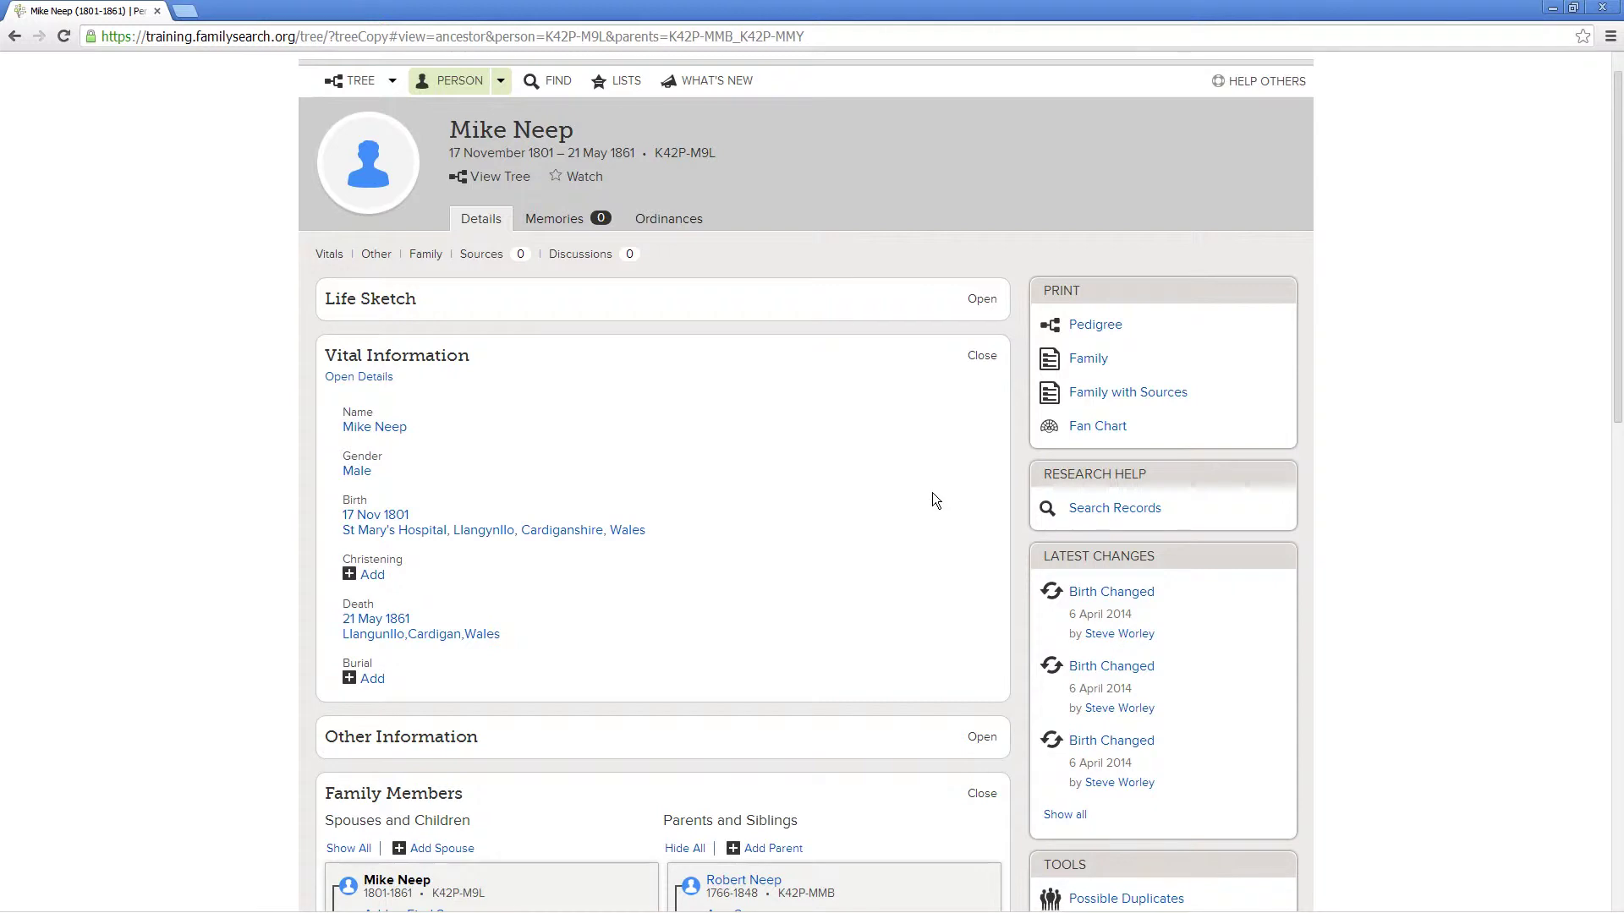
left_click(554, 81)
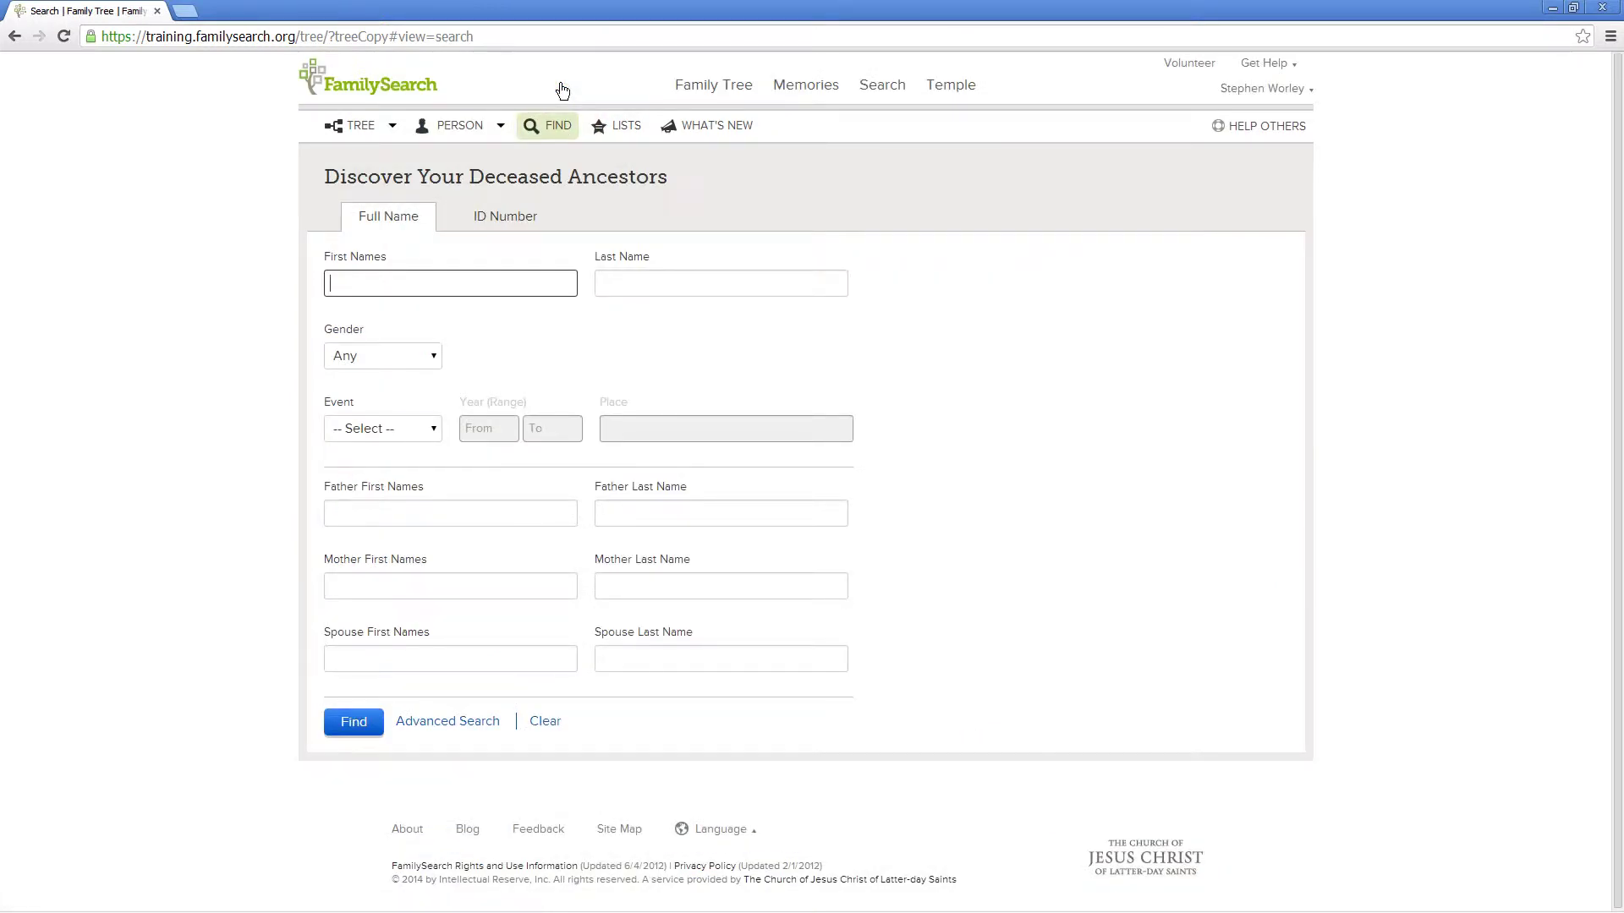
Step: Search for first name Mike with a birth in Llangynllo, Cardiganshire, Wales
type("Mike")
key("Tab")
key("Tab")
key("Tab")
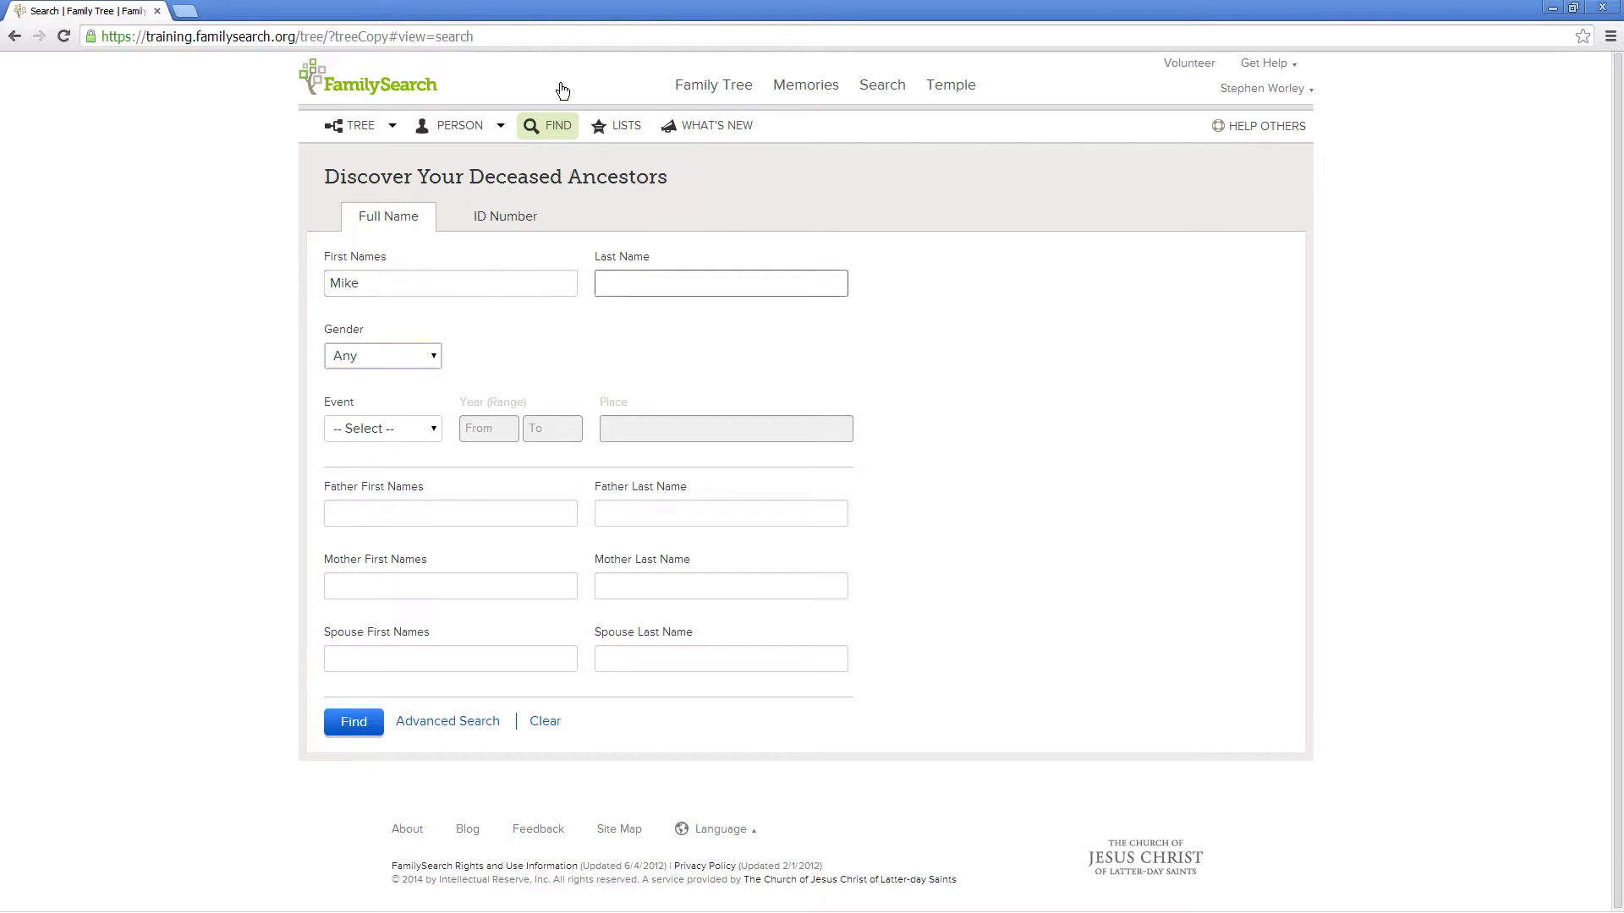
left_click(426, 426)
left_click(408, 468)
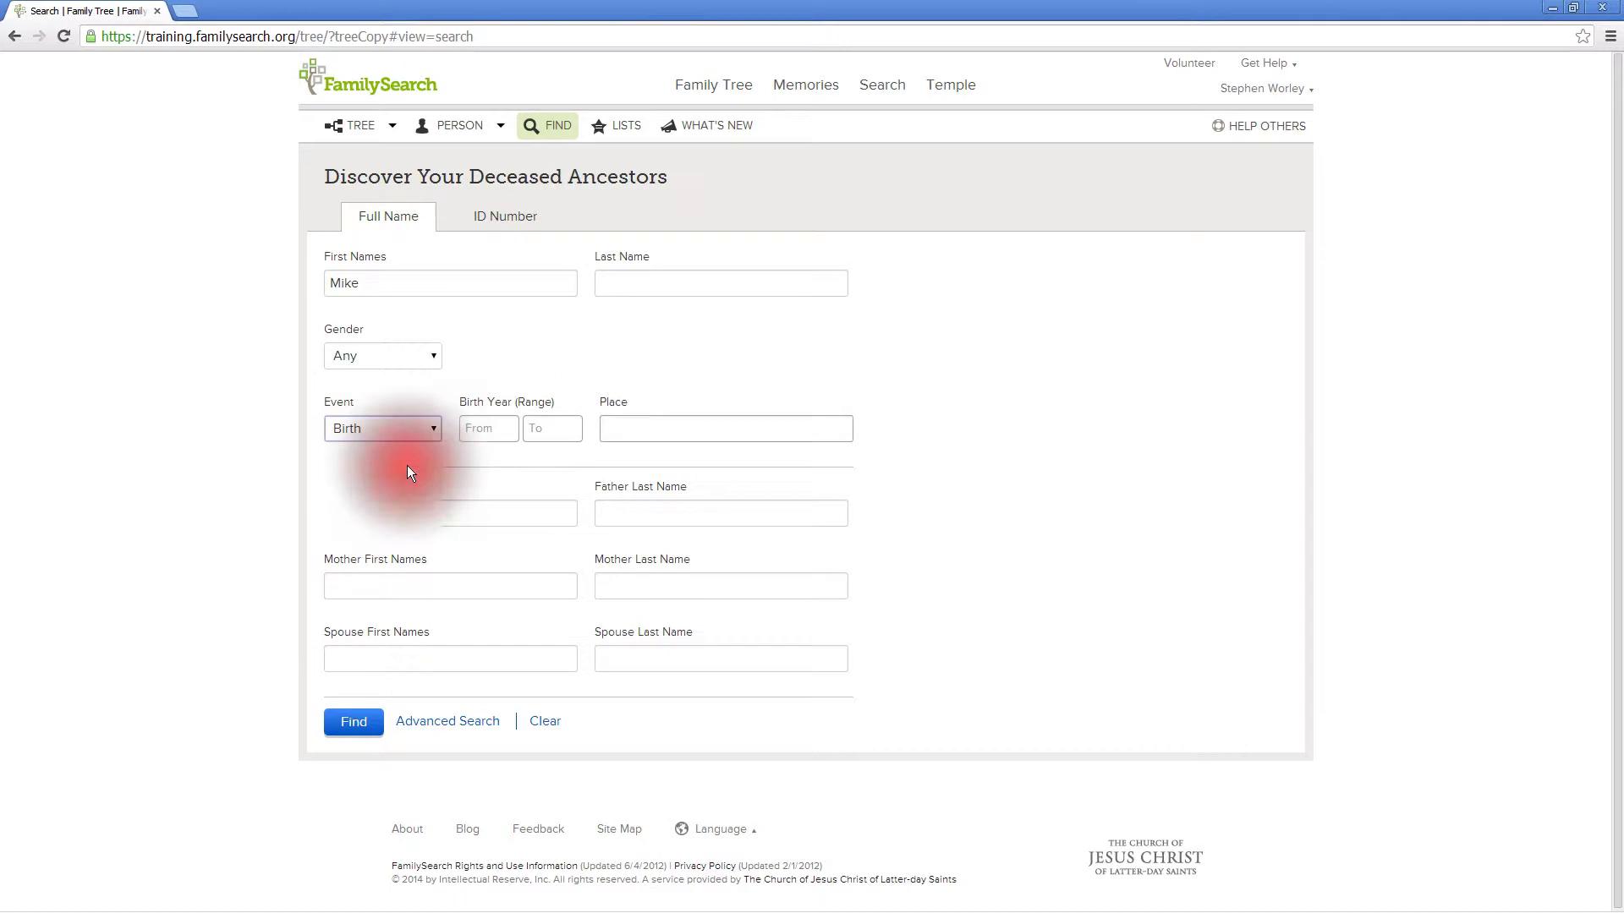
left_click(619, 423)
type("Lla")
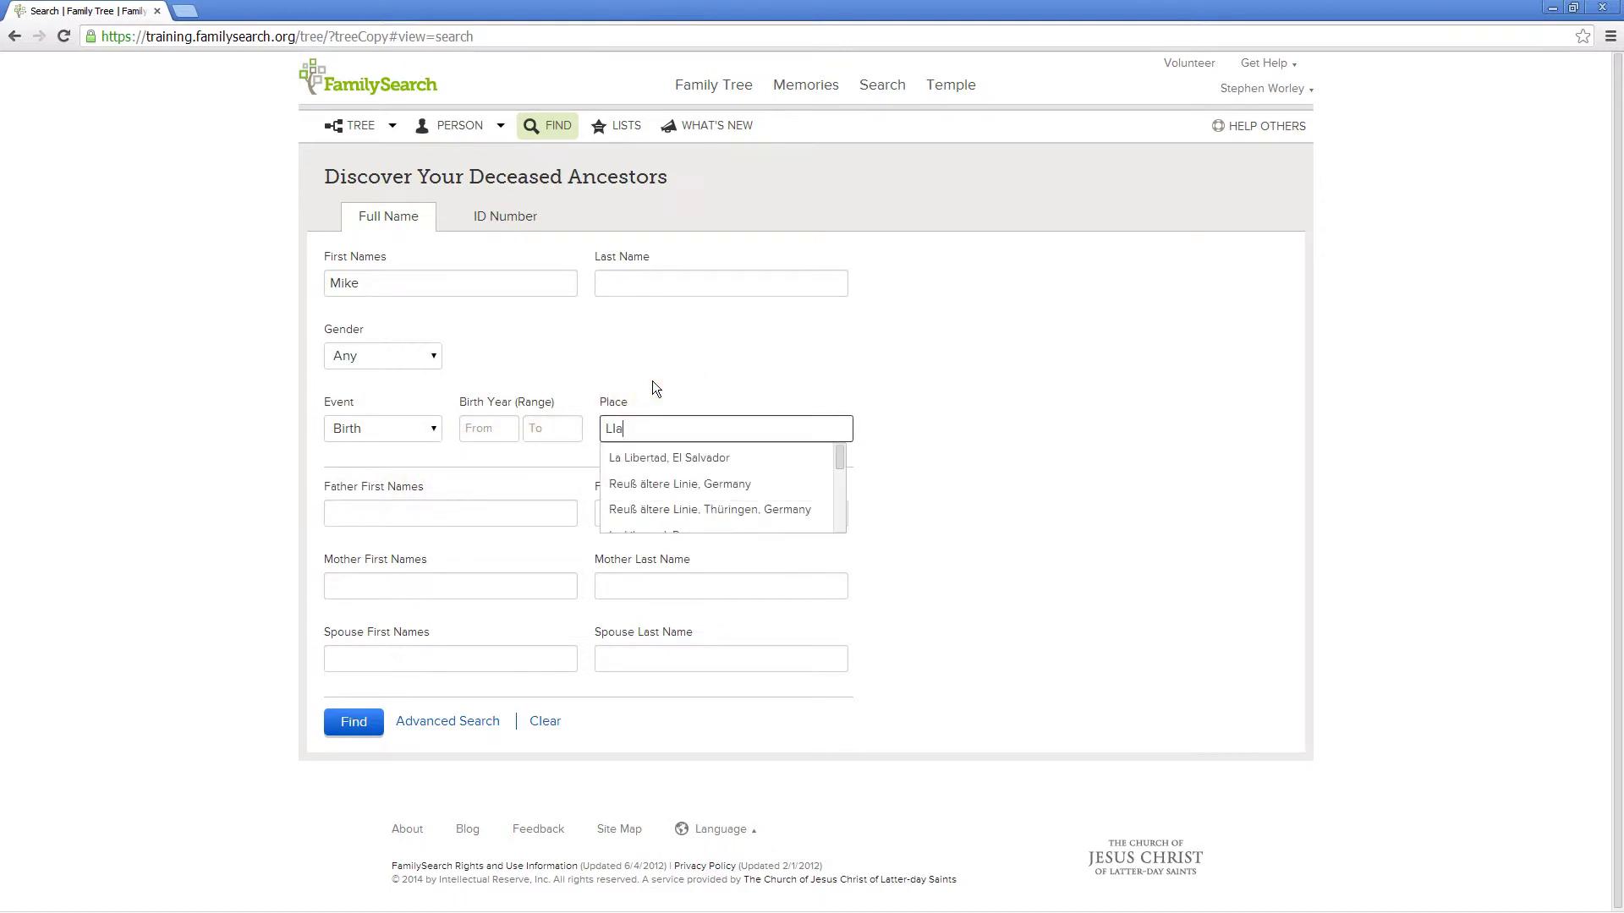
type("ngynllo,")
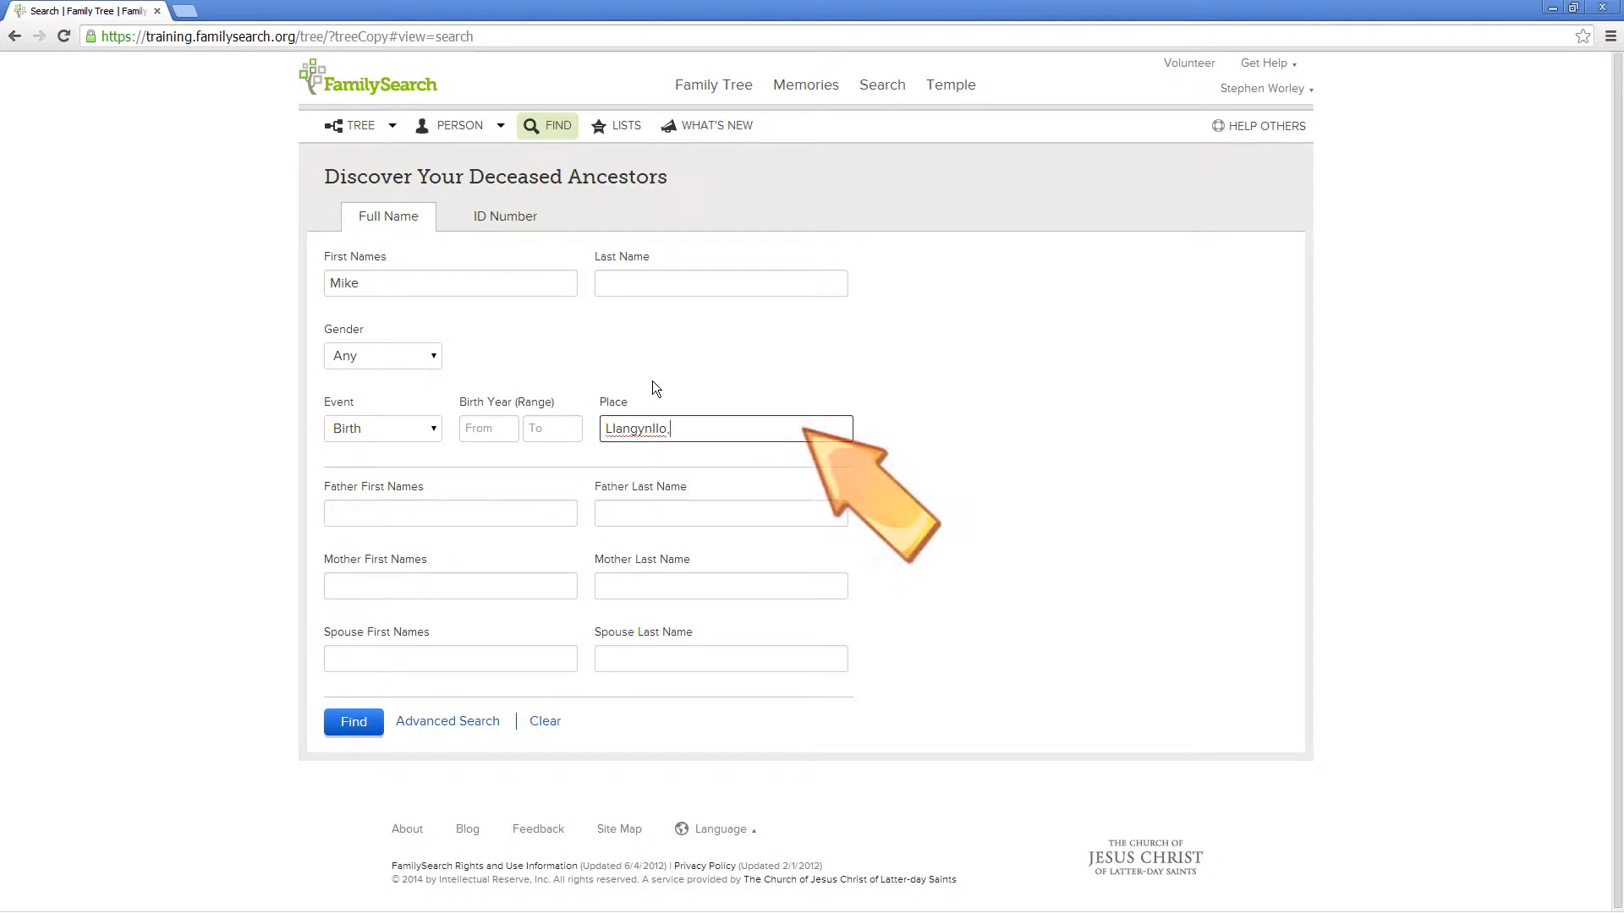
left_click(664, 458)
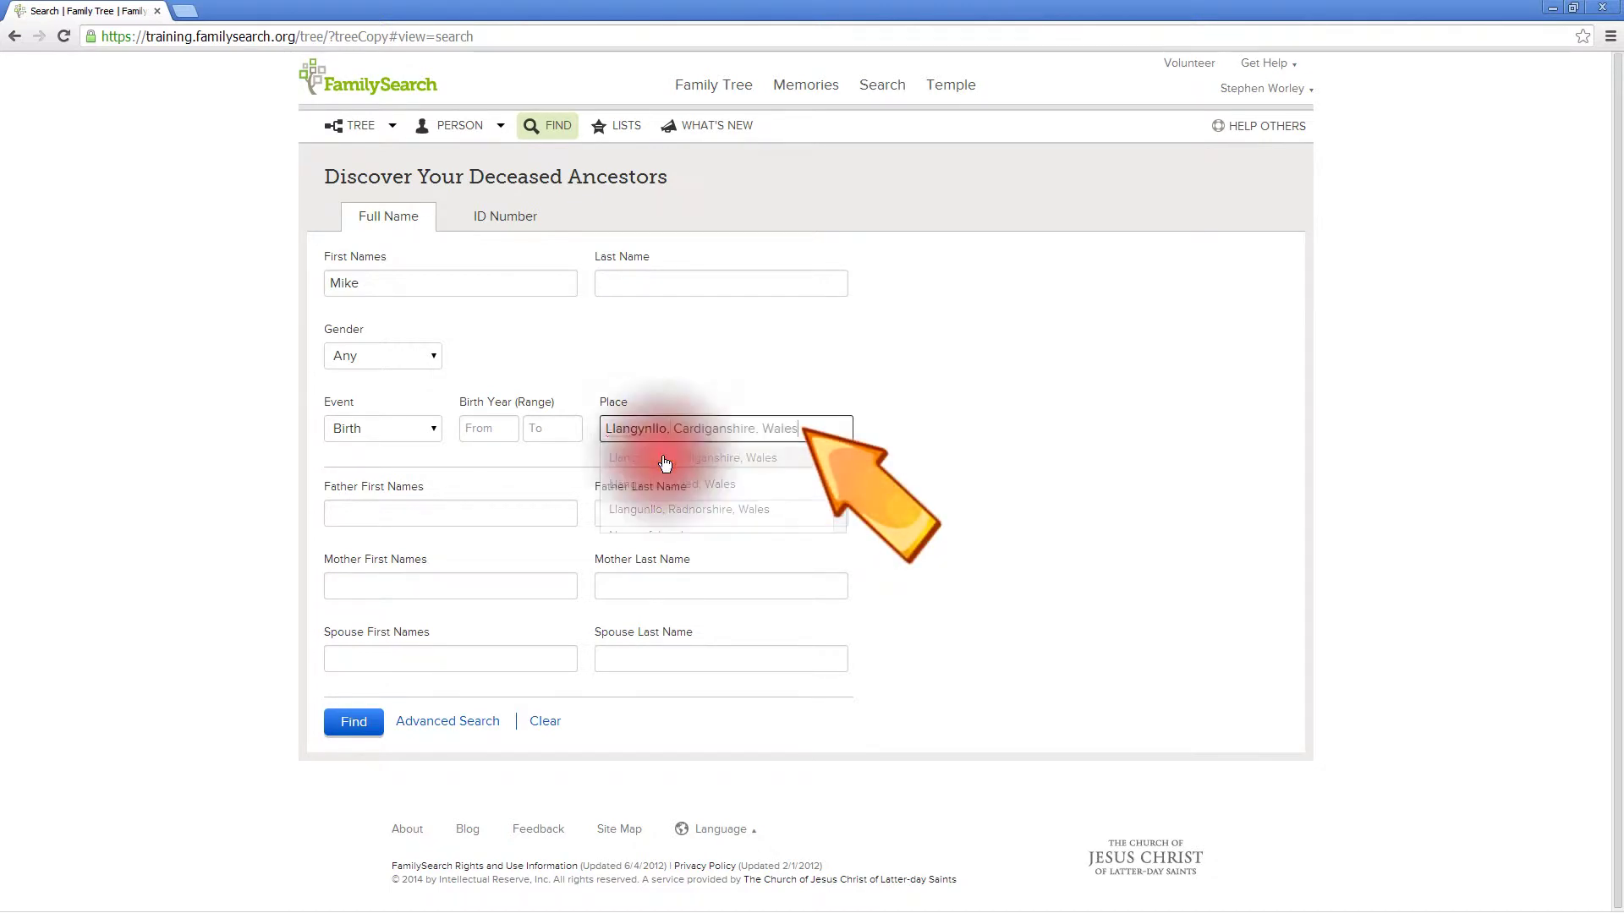
left_click(362, 730)
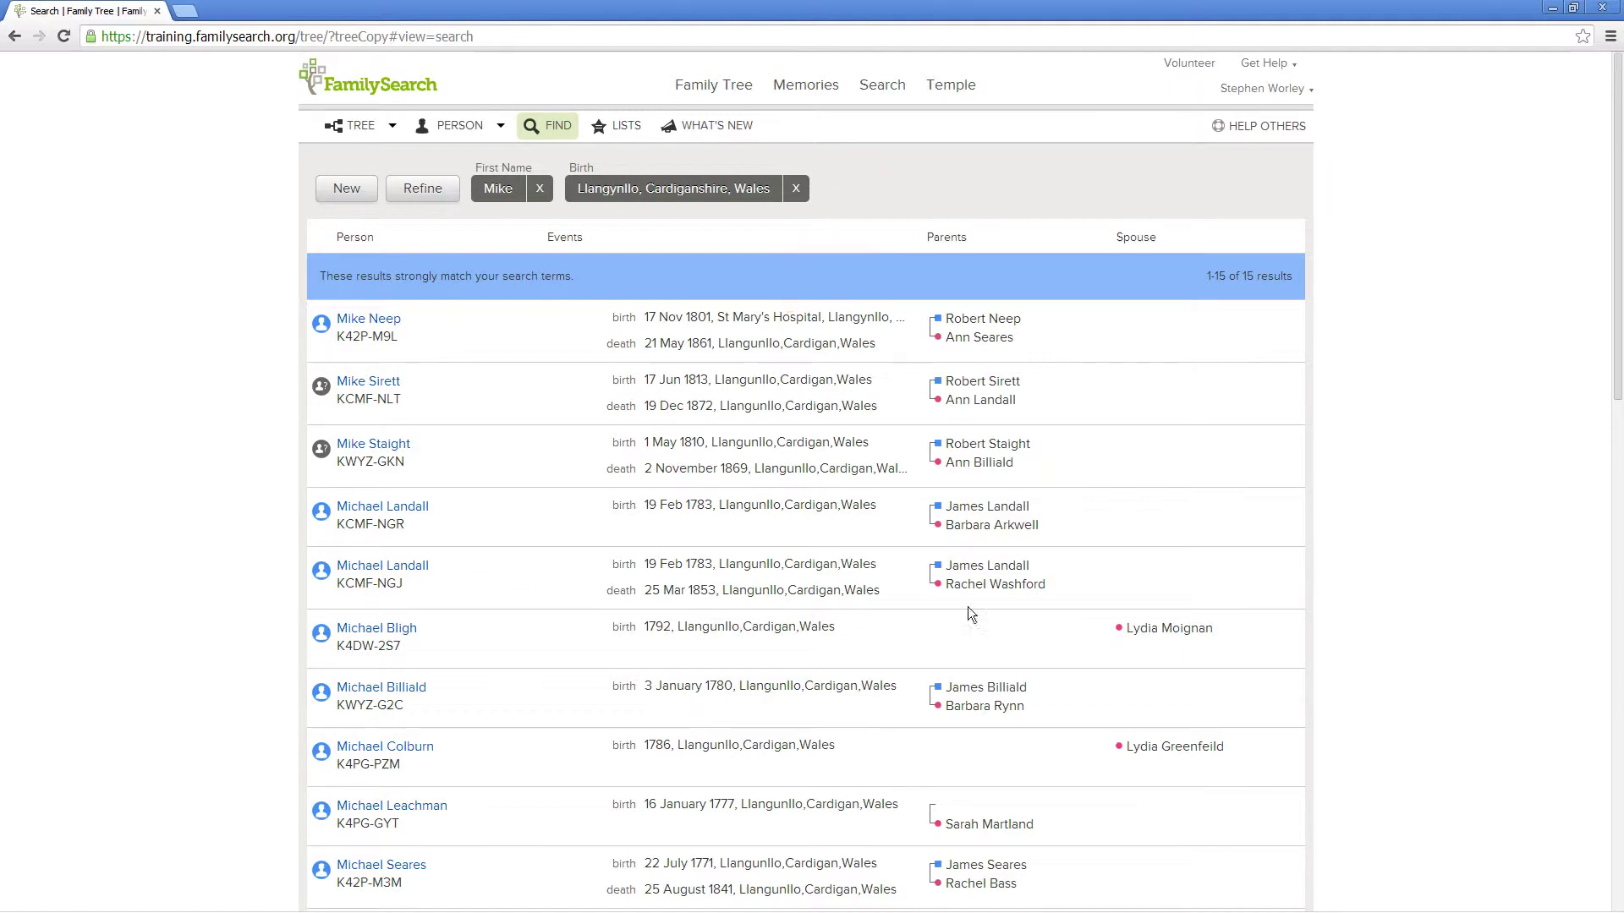
left_click(394, 321)
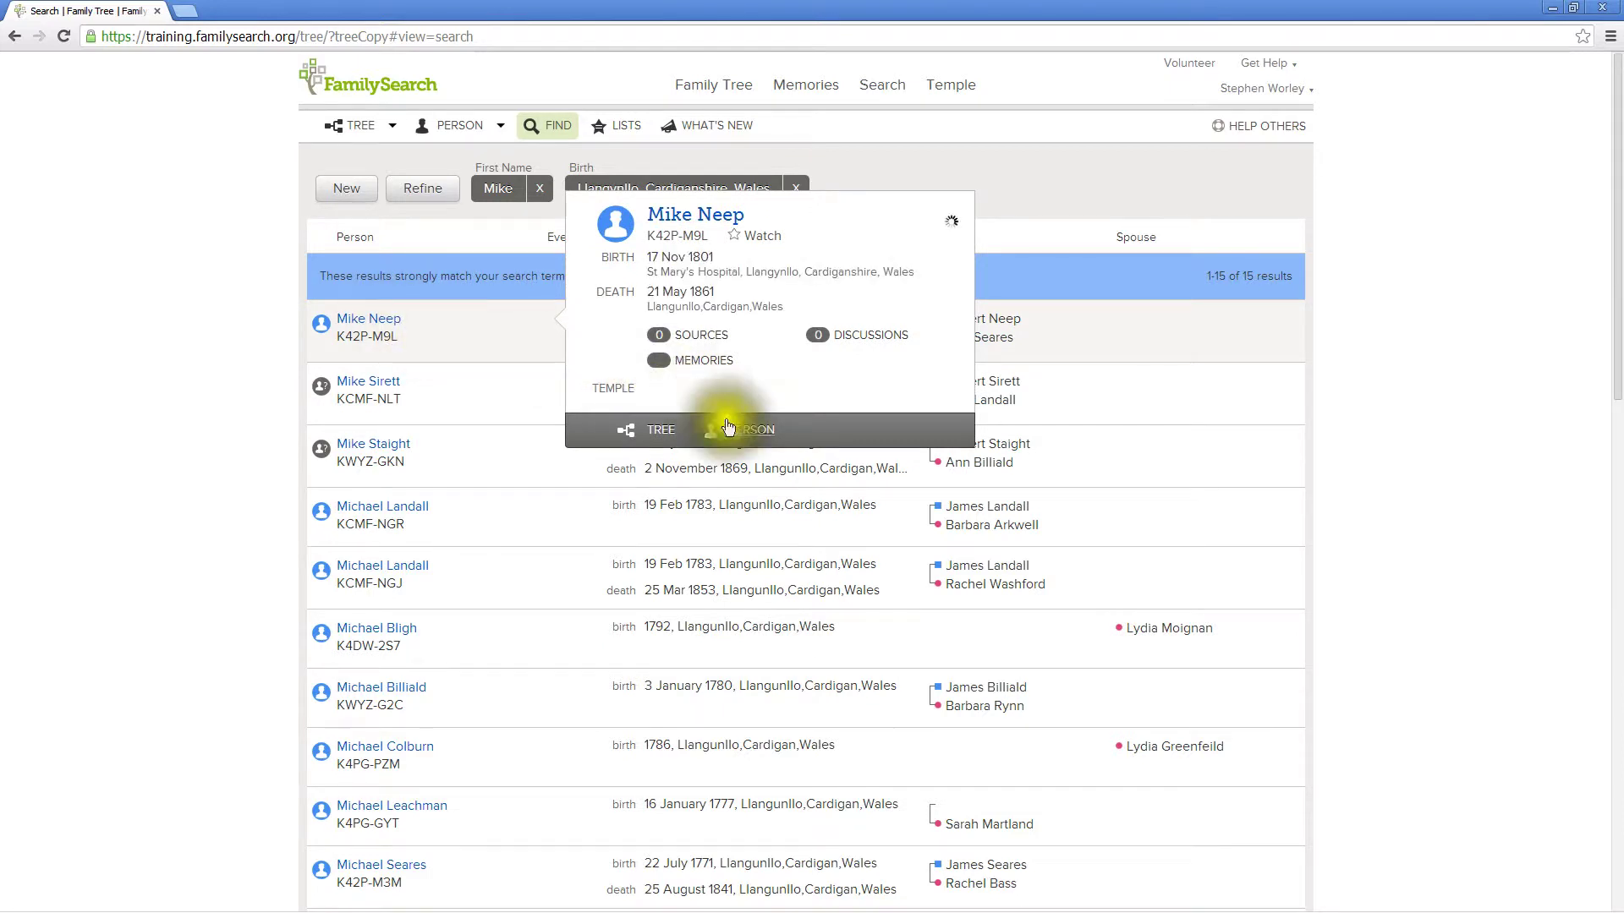
left_click(744, 433)
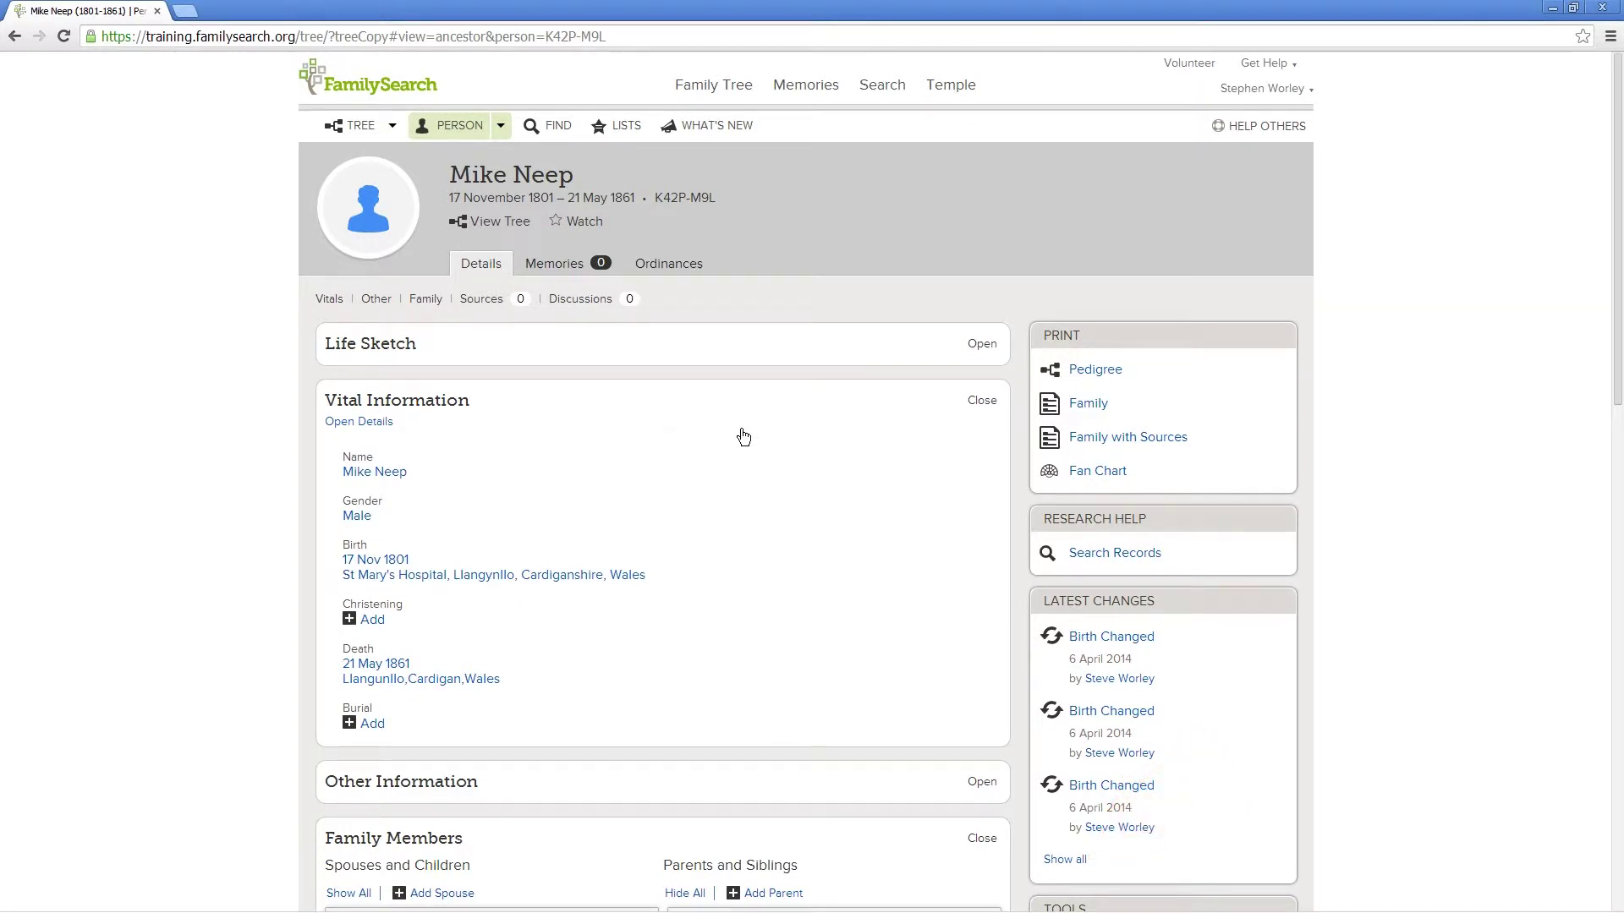
left_click(619, 567)
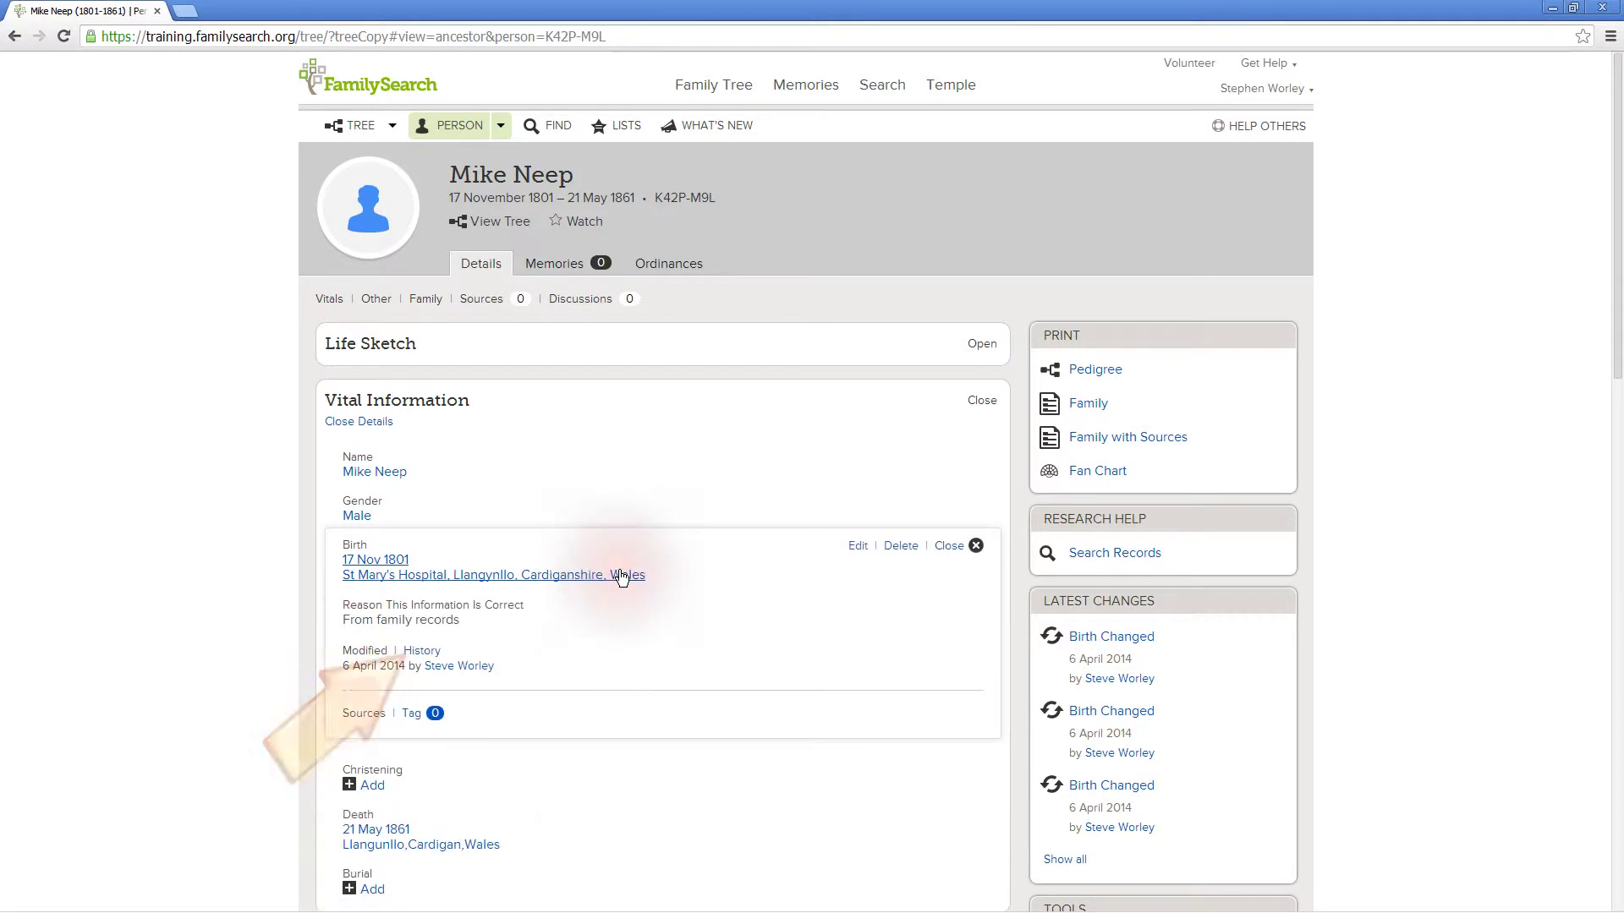
Step: Open the birth change history, browse all and christening changes, then filter to birth again
left_click(431, 651)
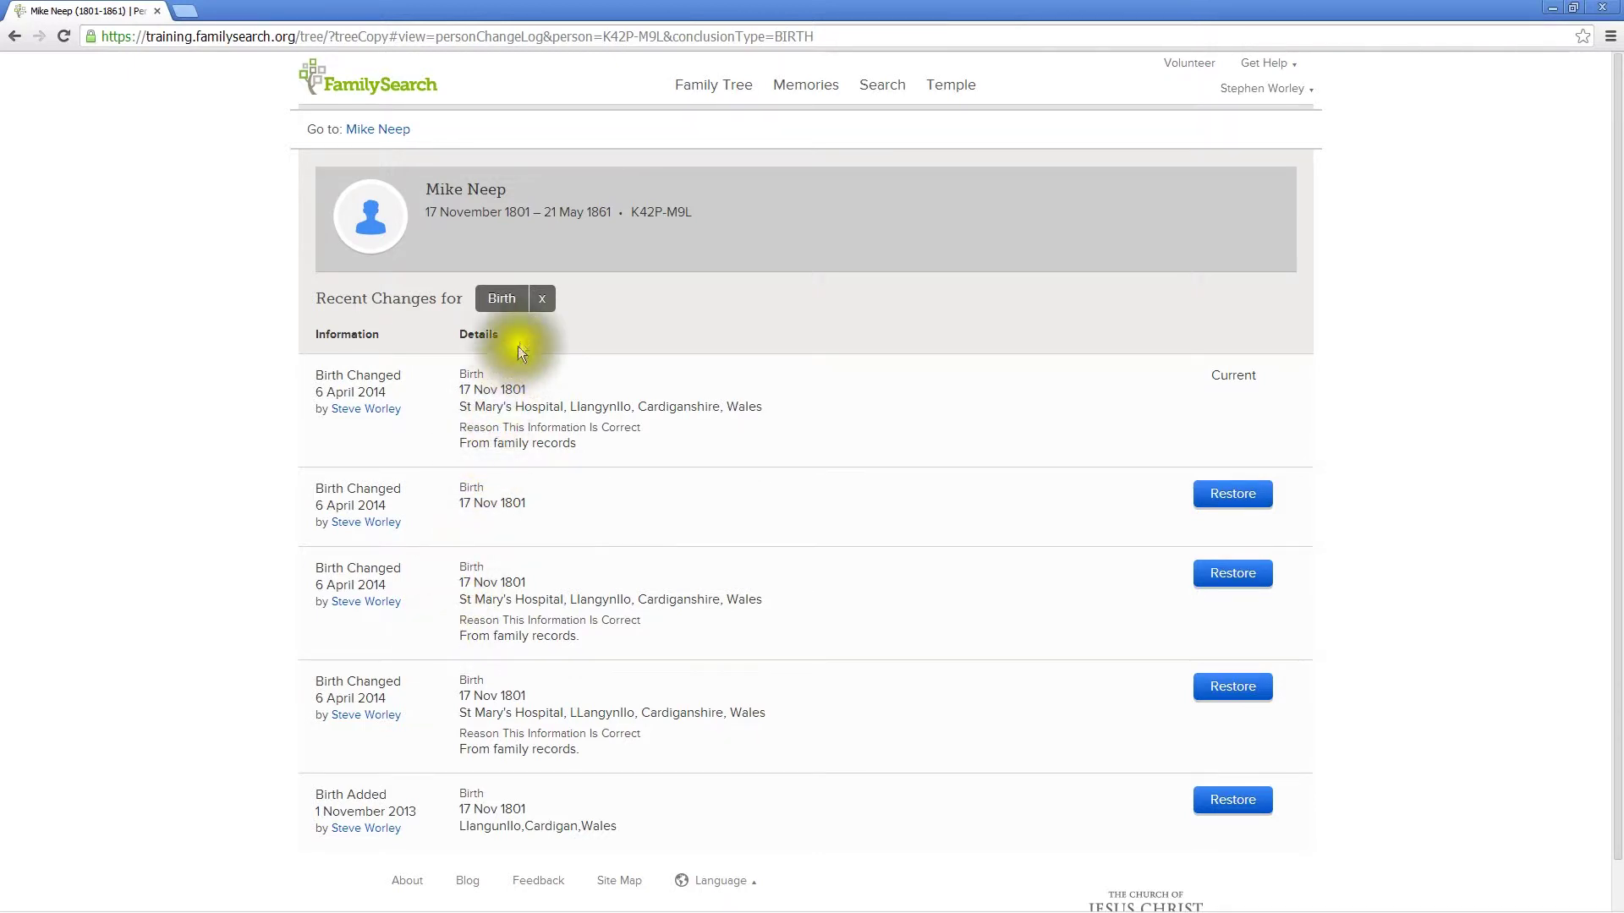
left_click(535, 311)
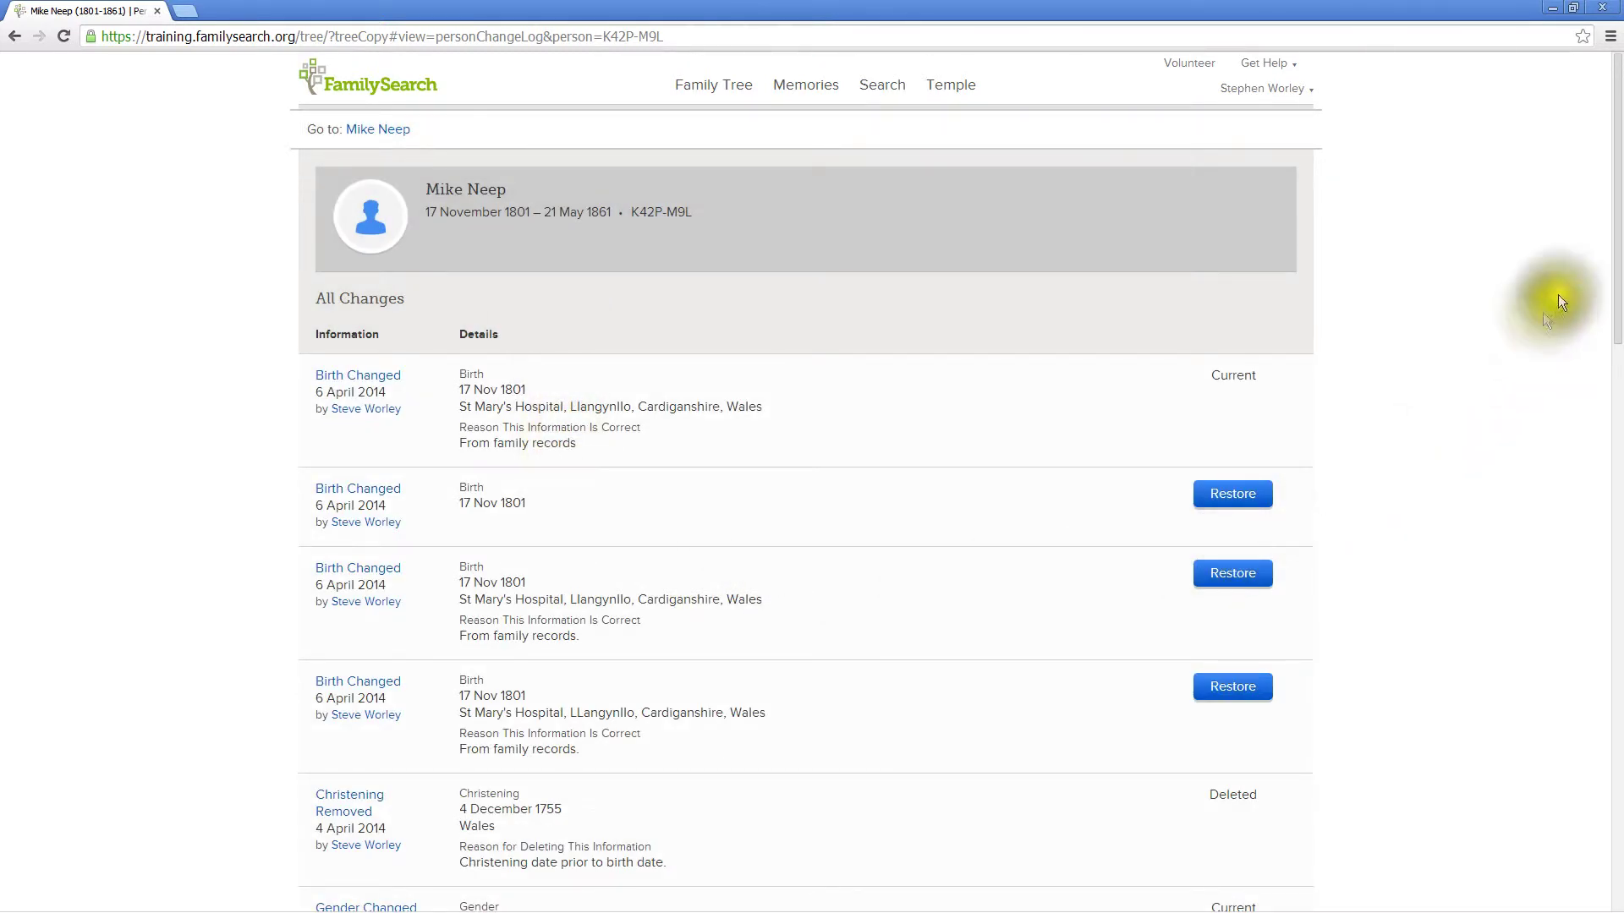
left_click_drag(1604, 260, 1593, 555)
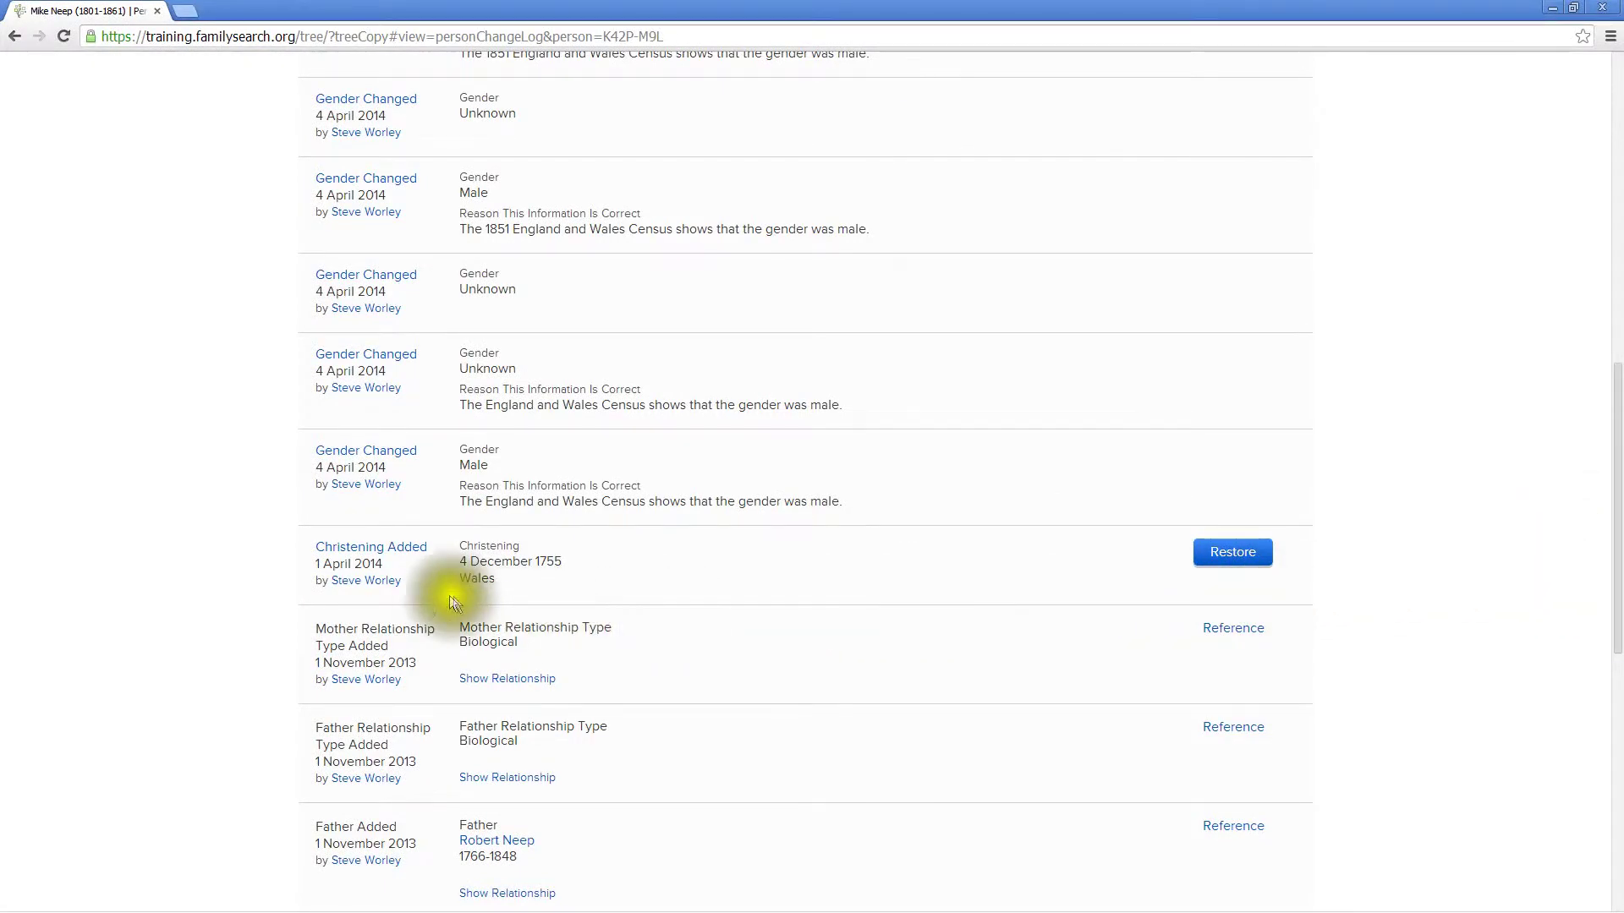
left_click(403, 548)
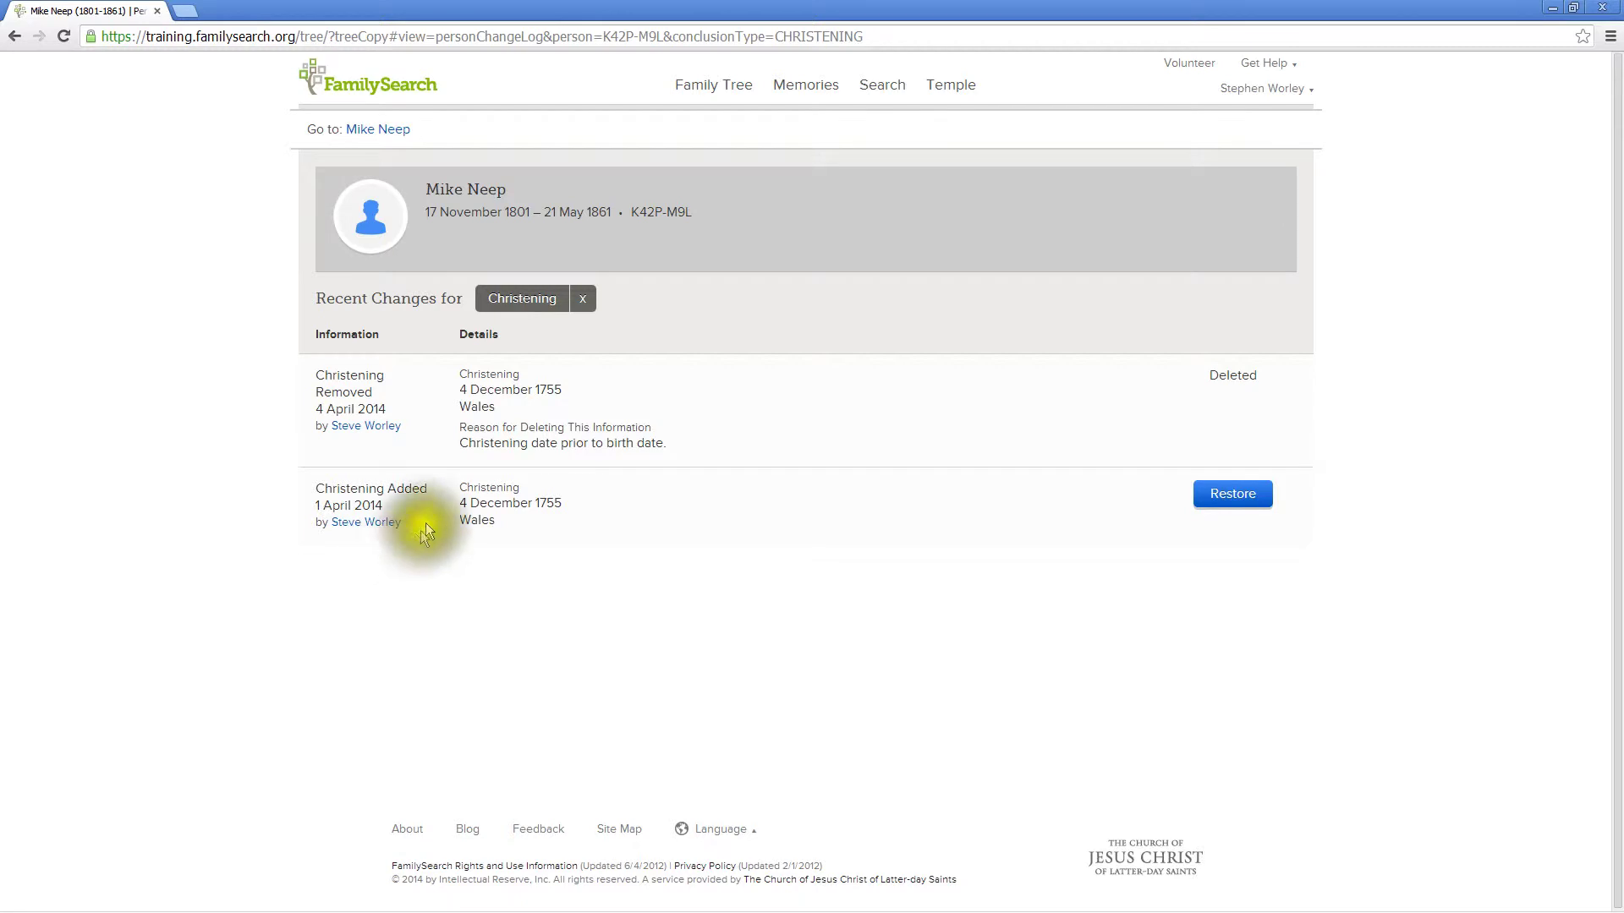
left_click(584, 305)
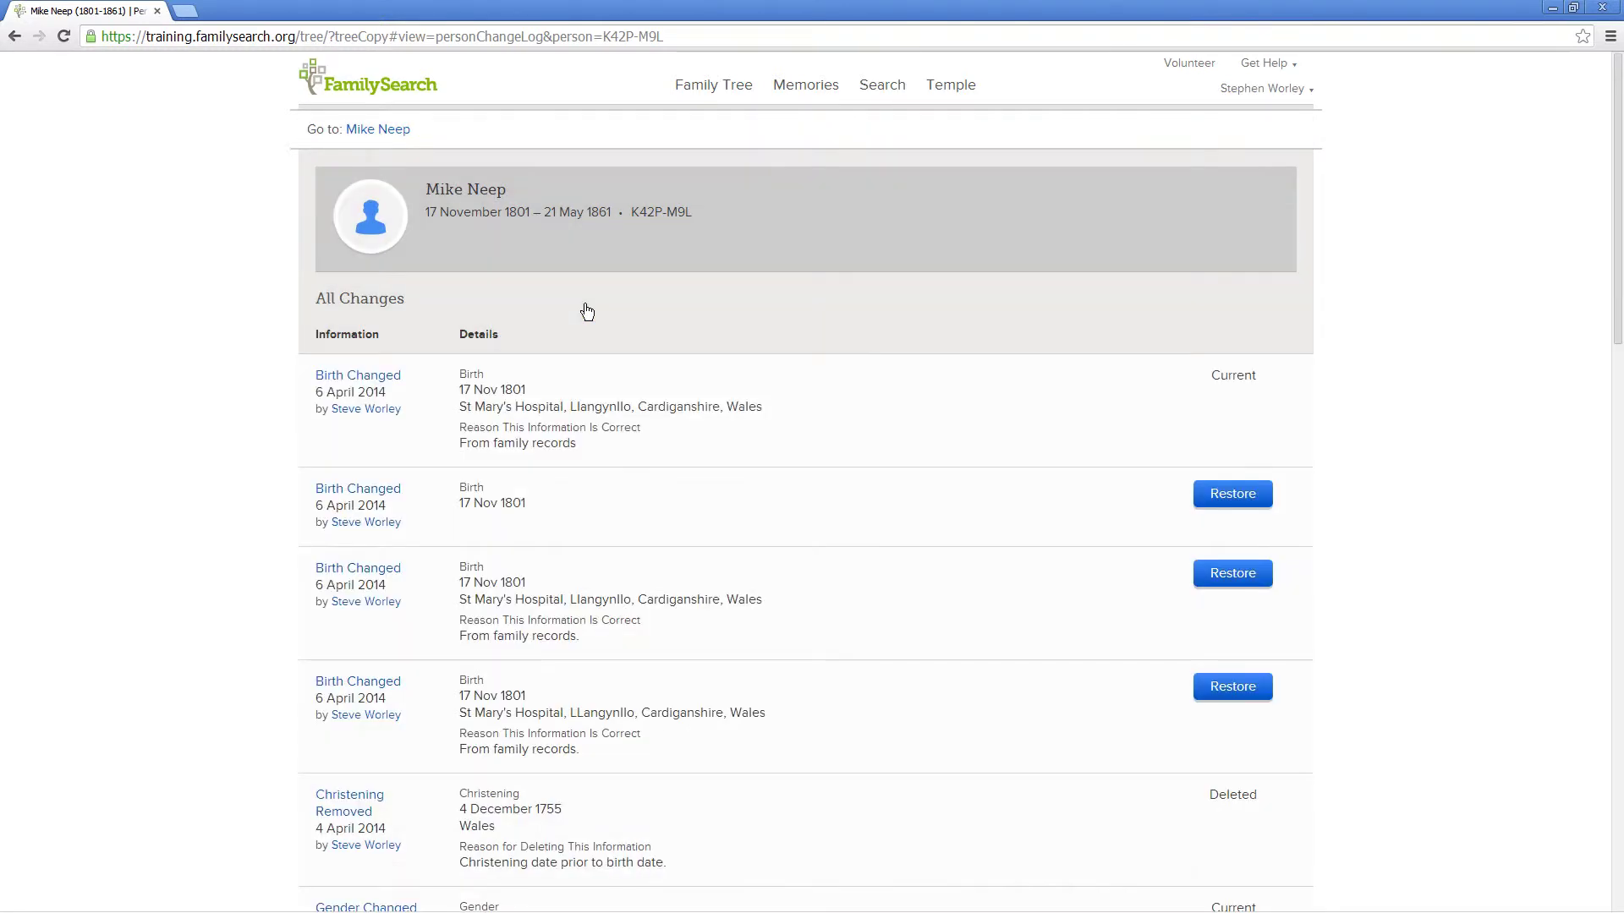
left_click(367, 381)
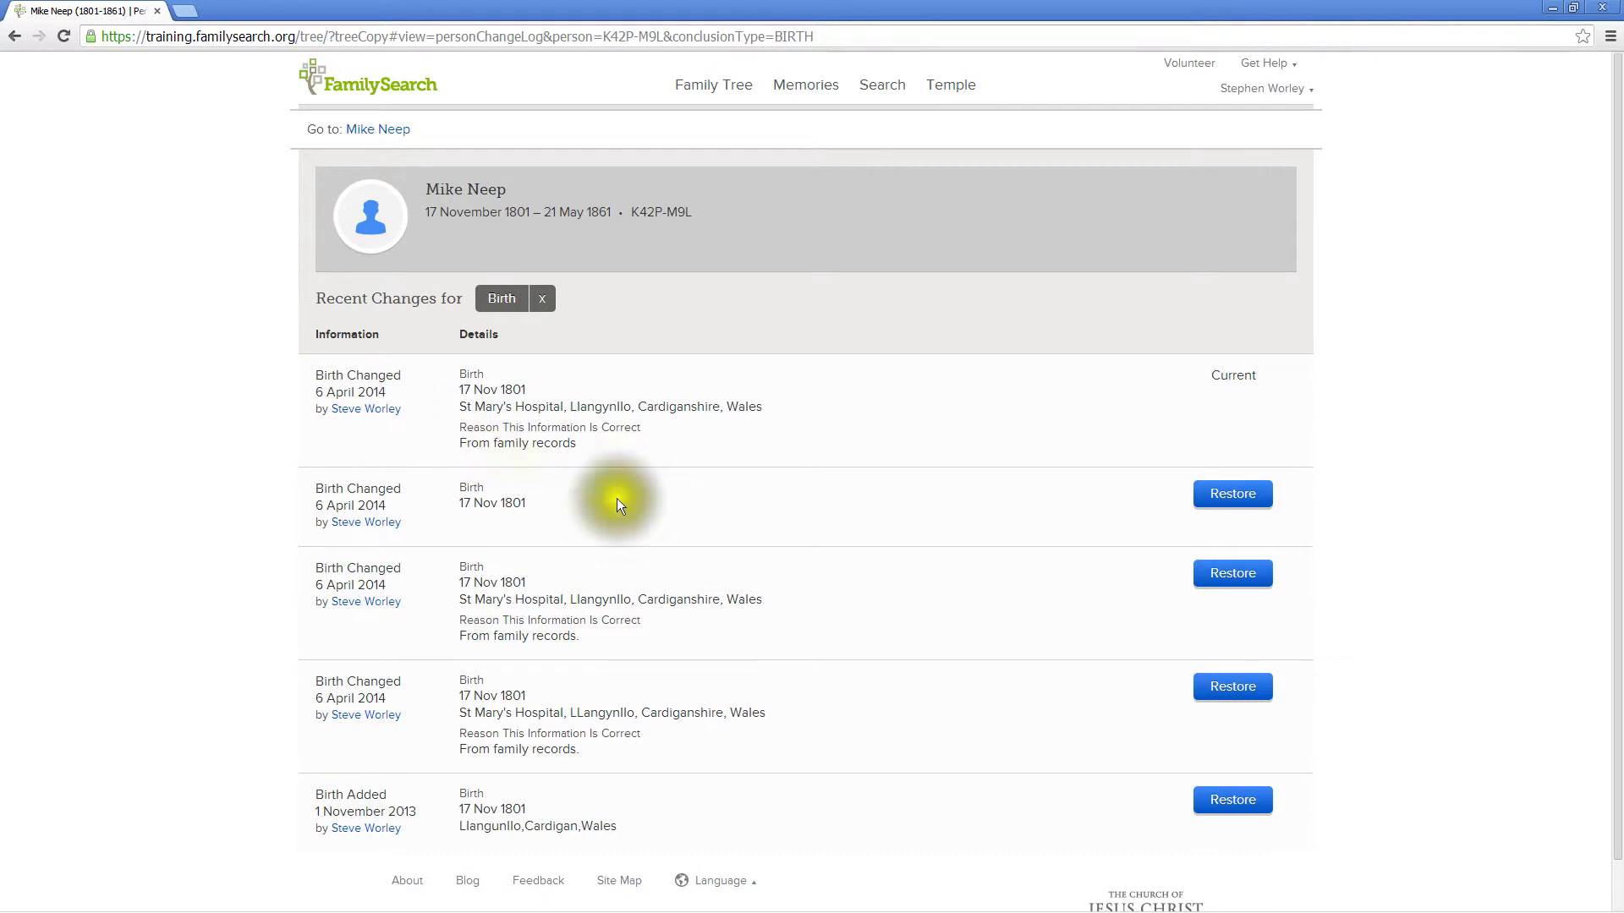
left_click(1233, 799)
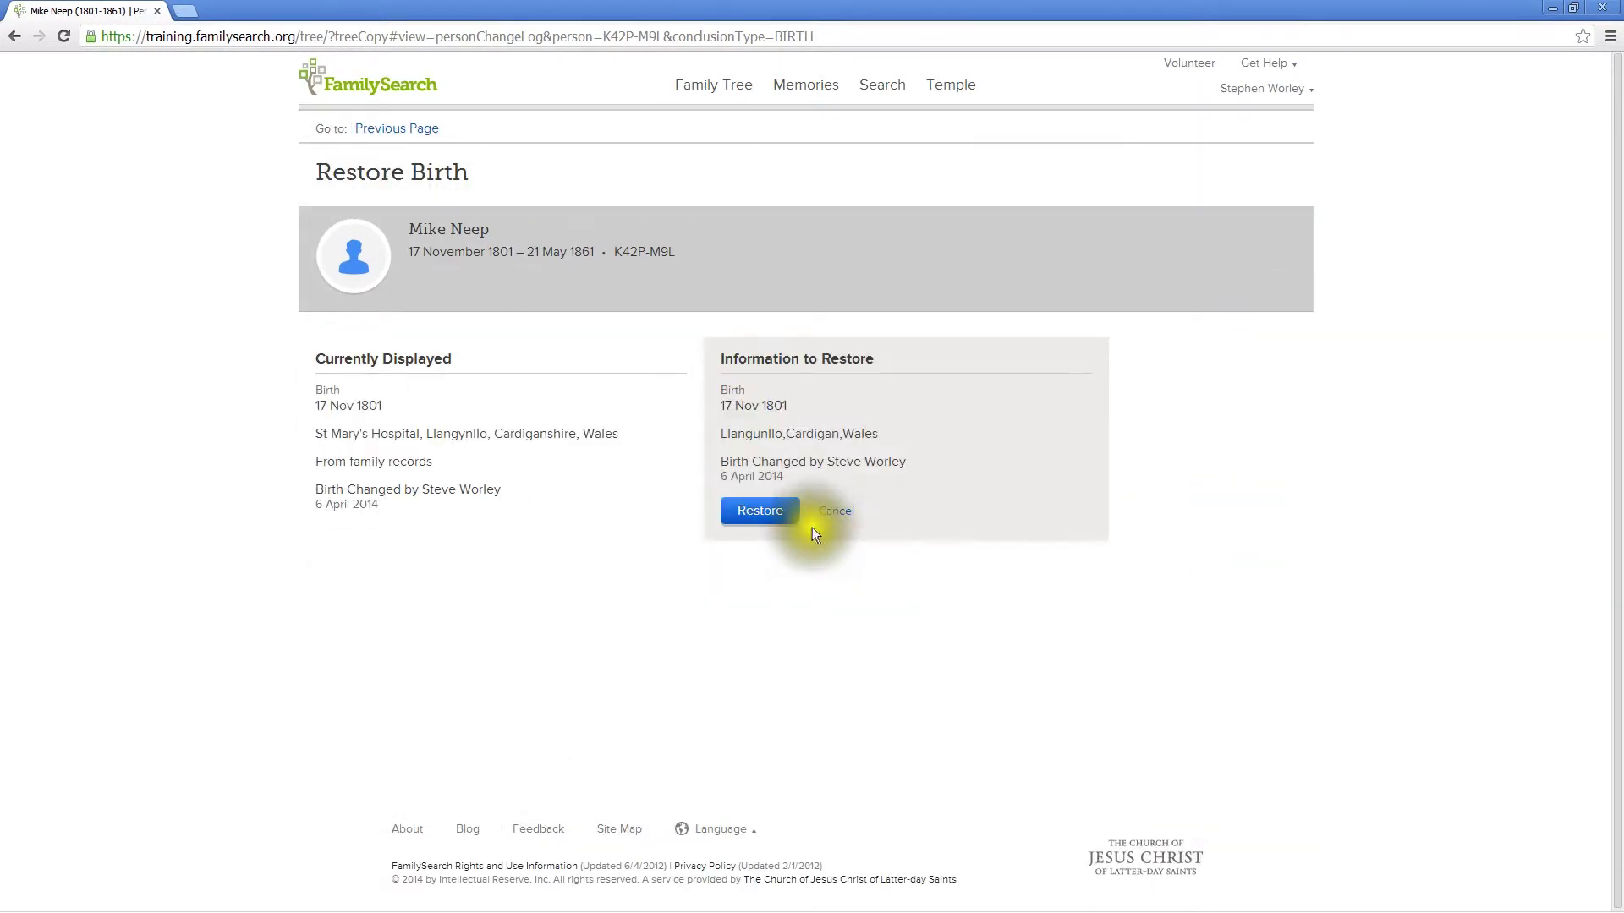
left_click(766, 514)
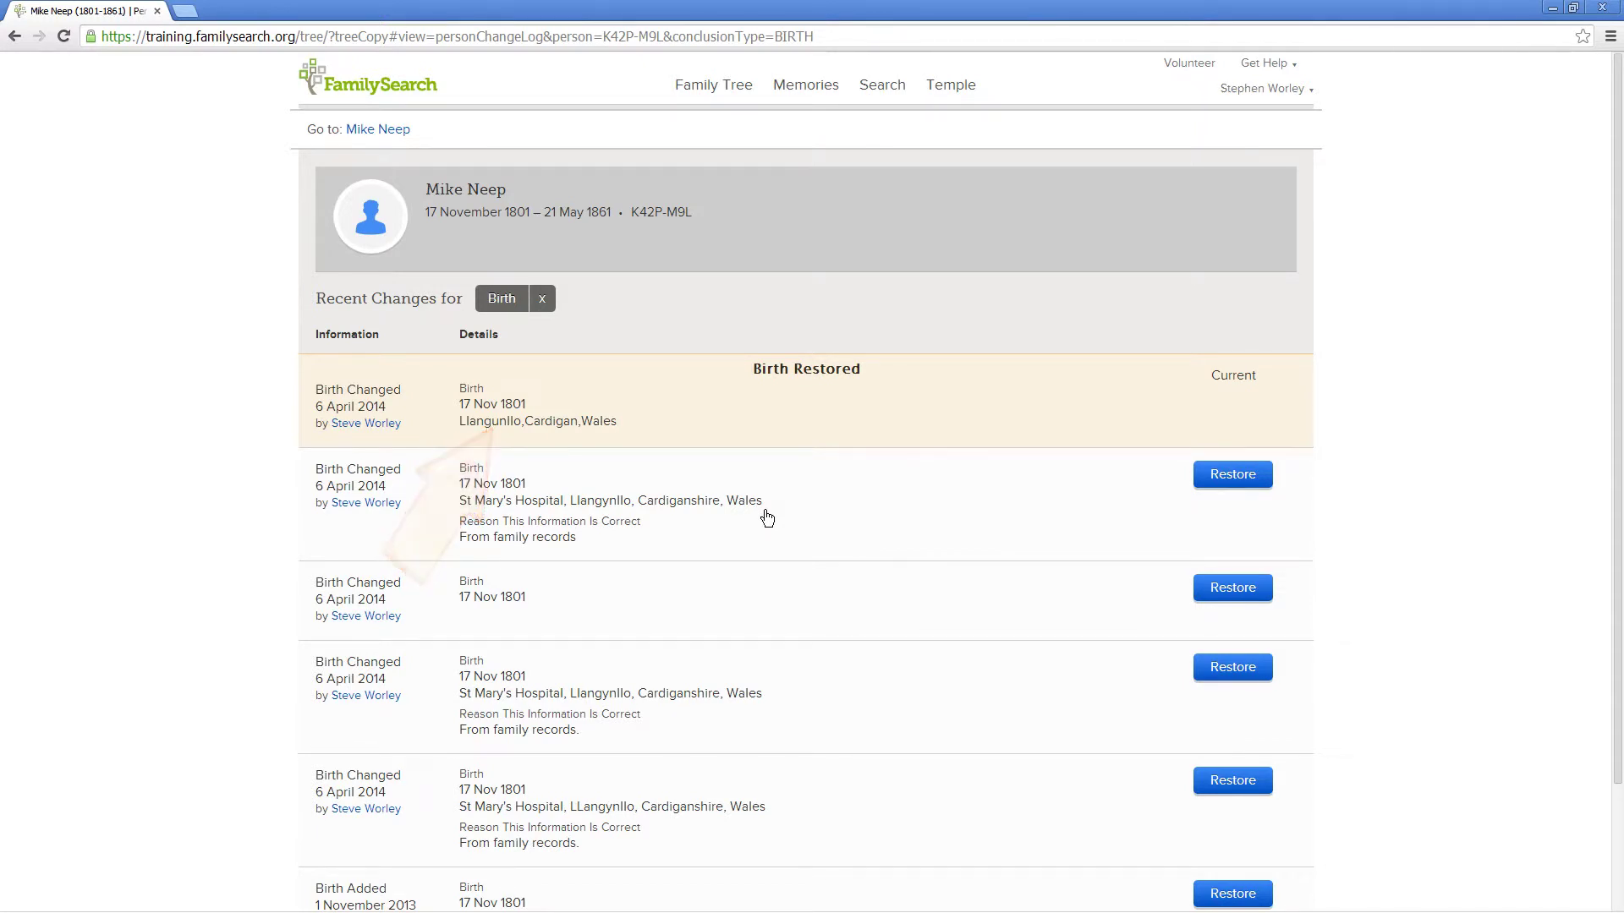
left_click(767, 517)
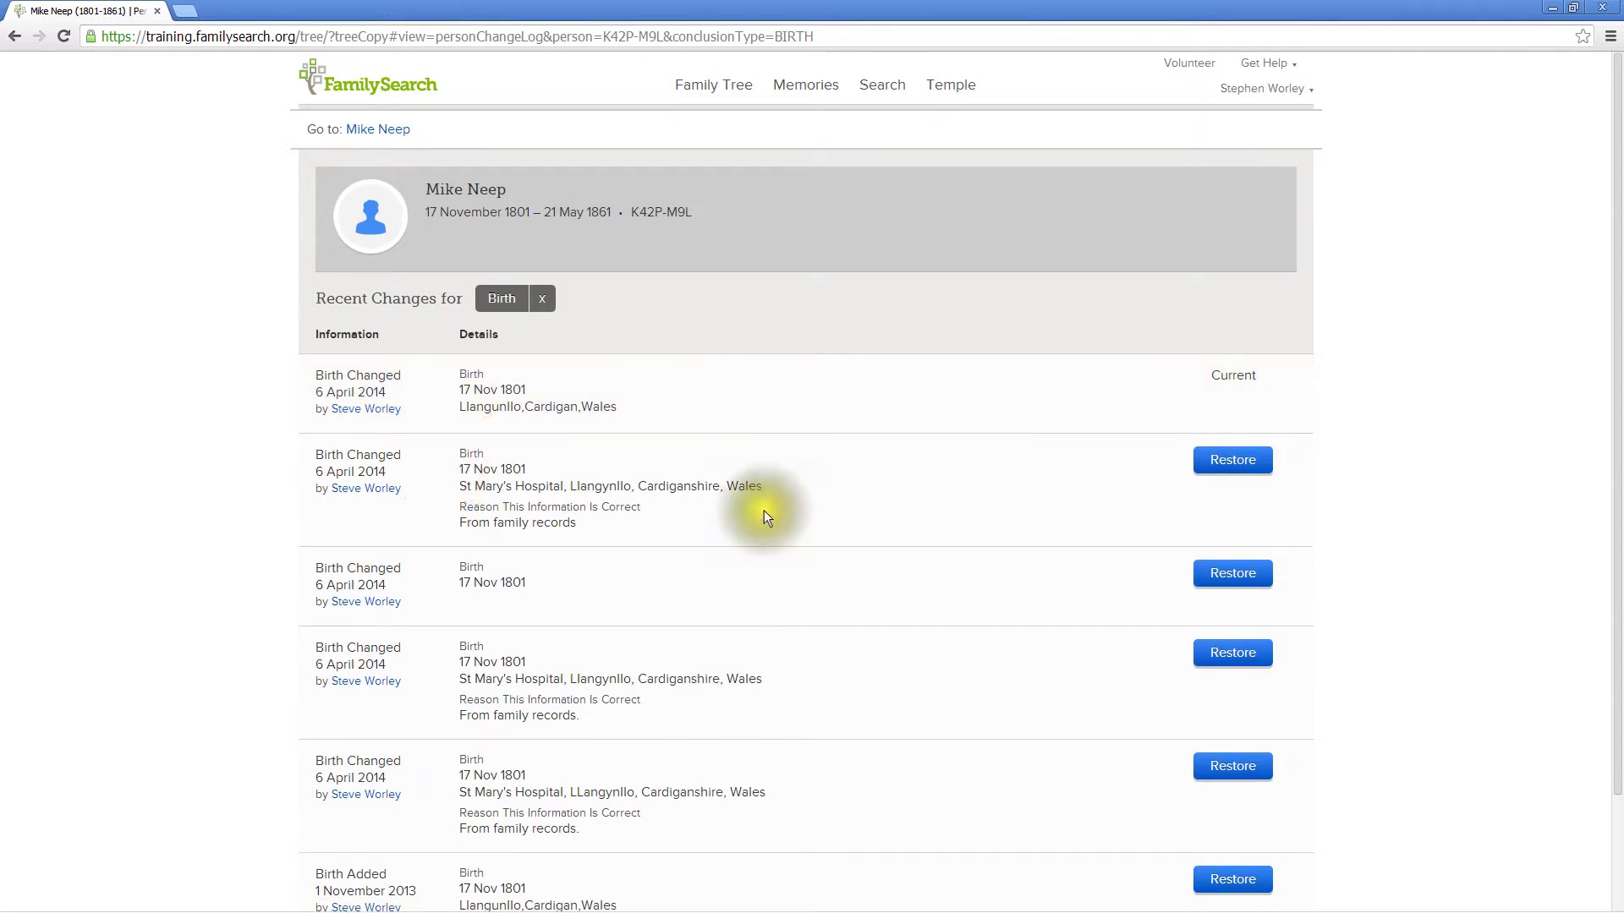
Step: Expand Robert Neep's children in the pedigree and show Nancy Neep's card (born 31 Jul 1796)
left_click(353, 131)
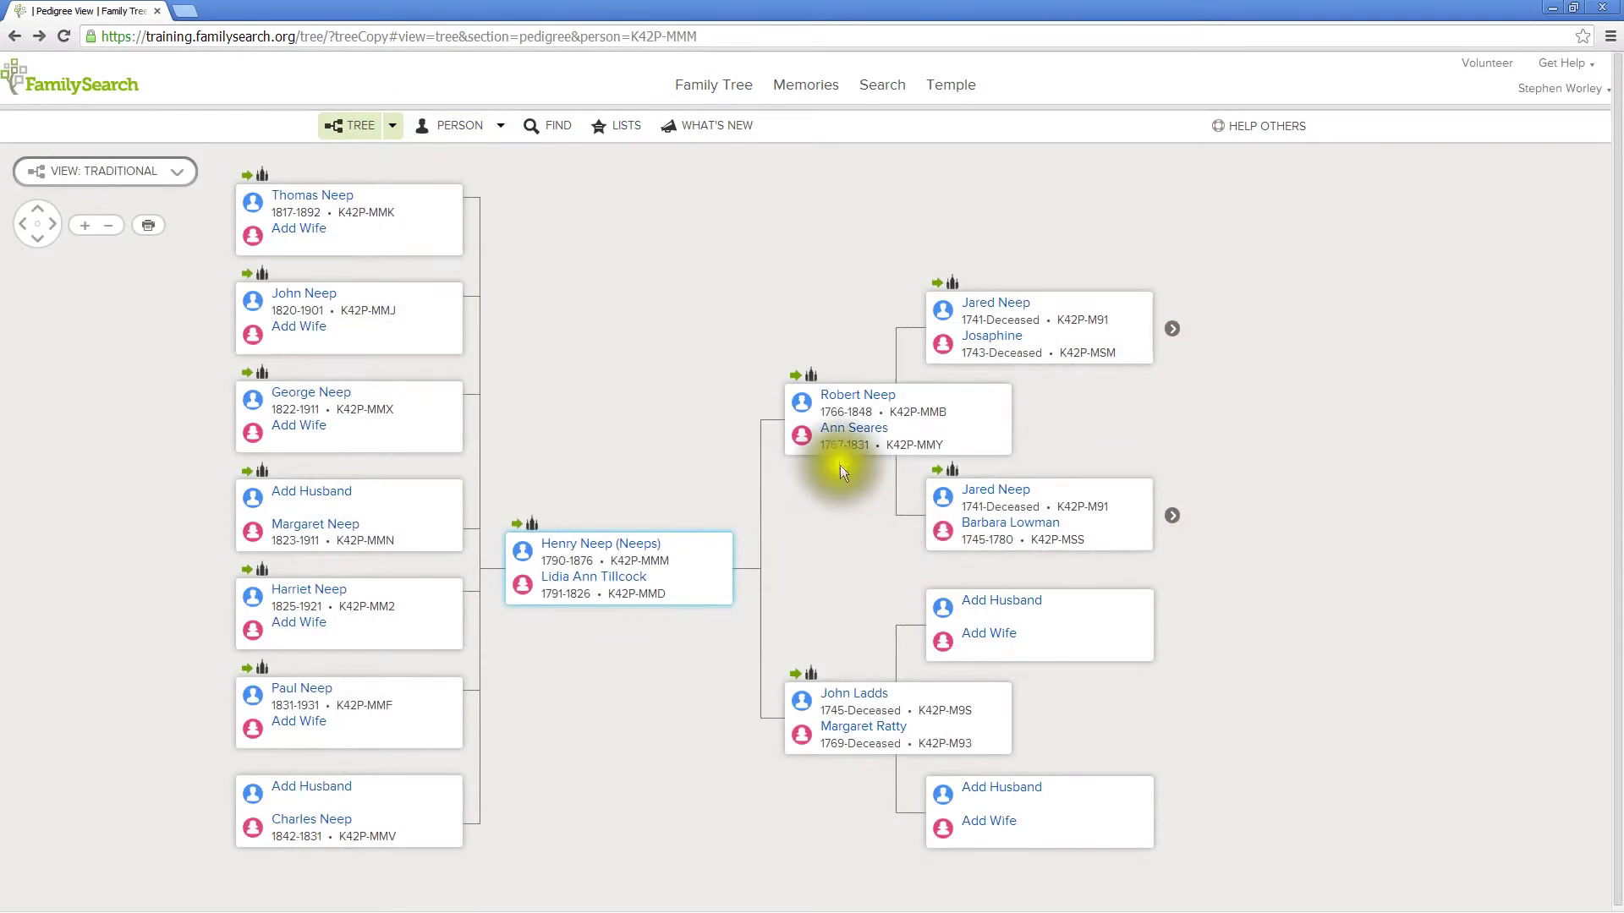
mouse_move(834, 442)
left_click(833, 477)
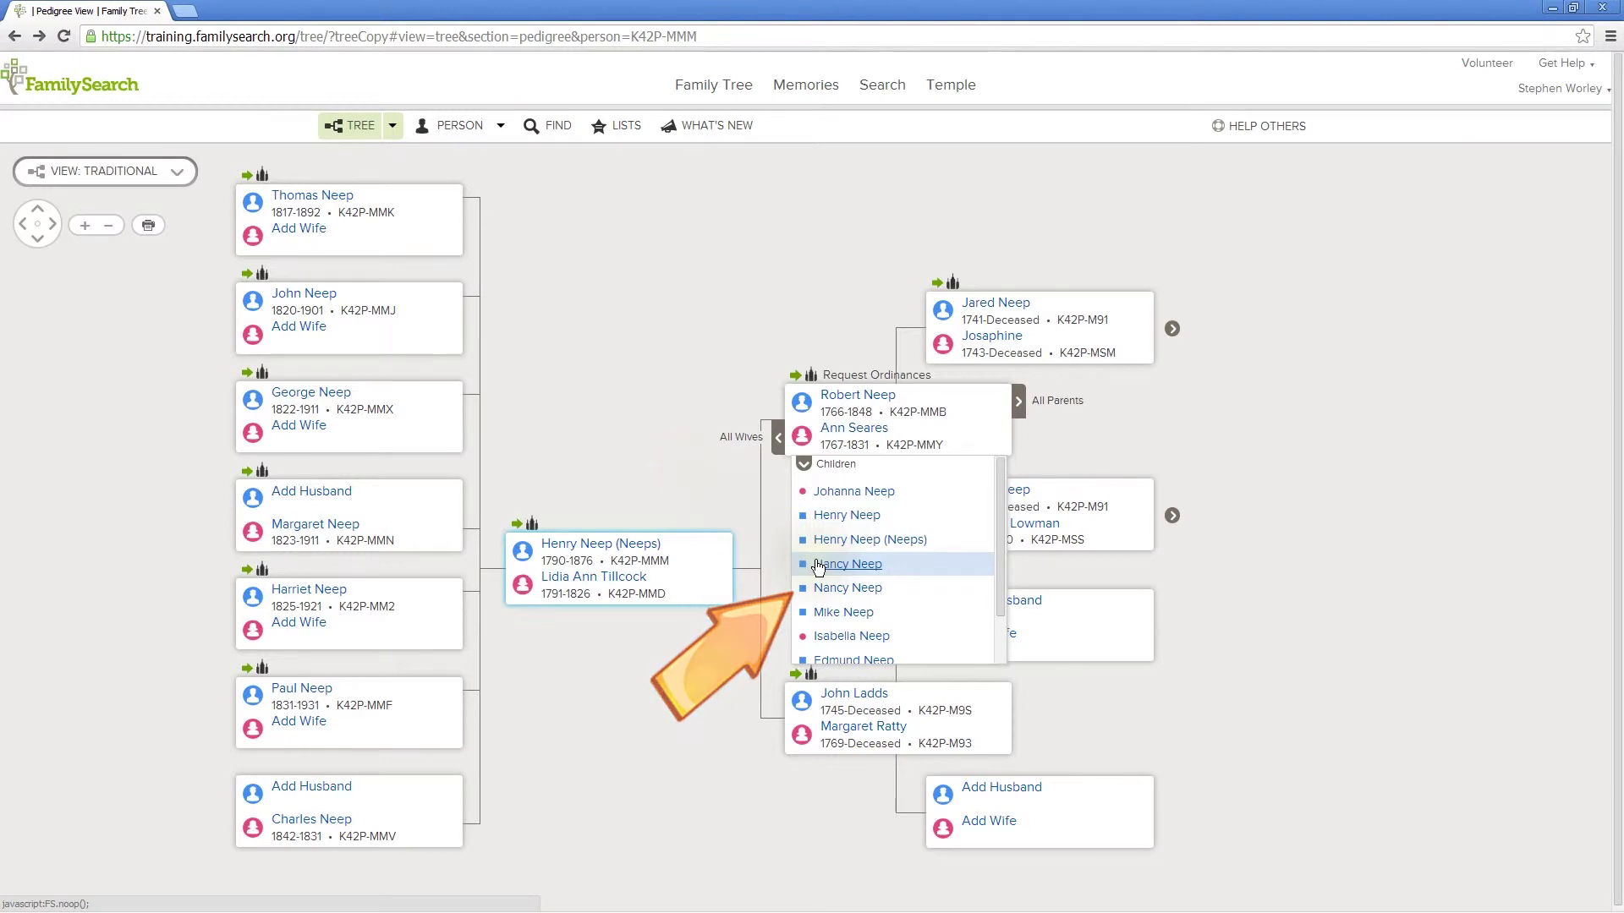
left_click(818, 564)
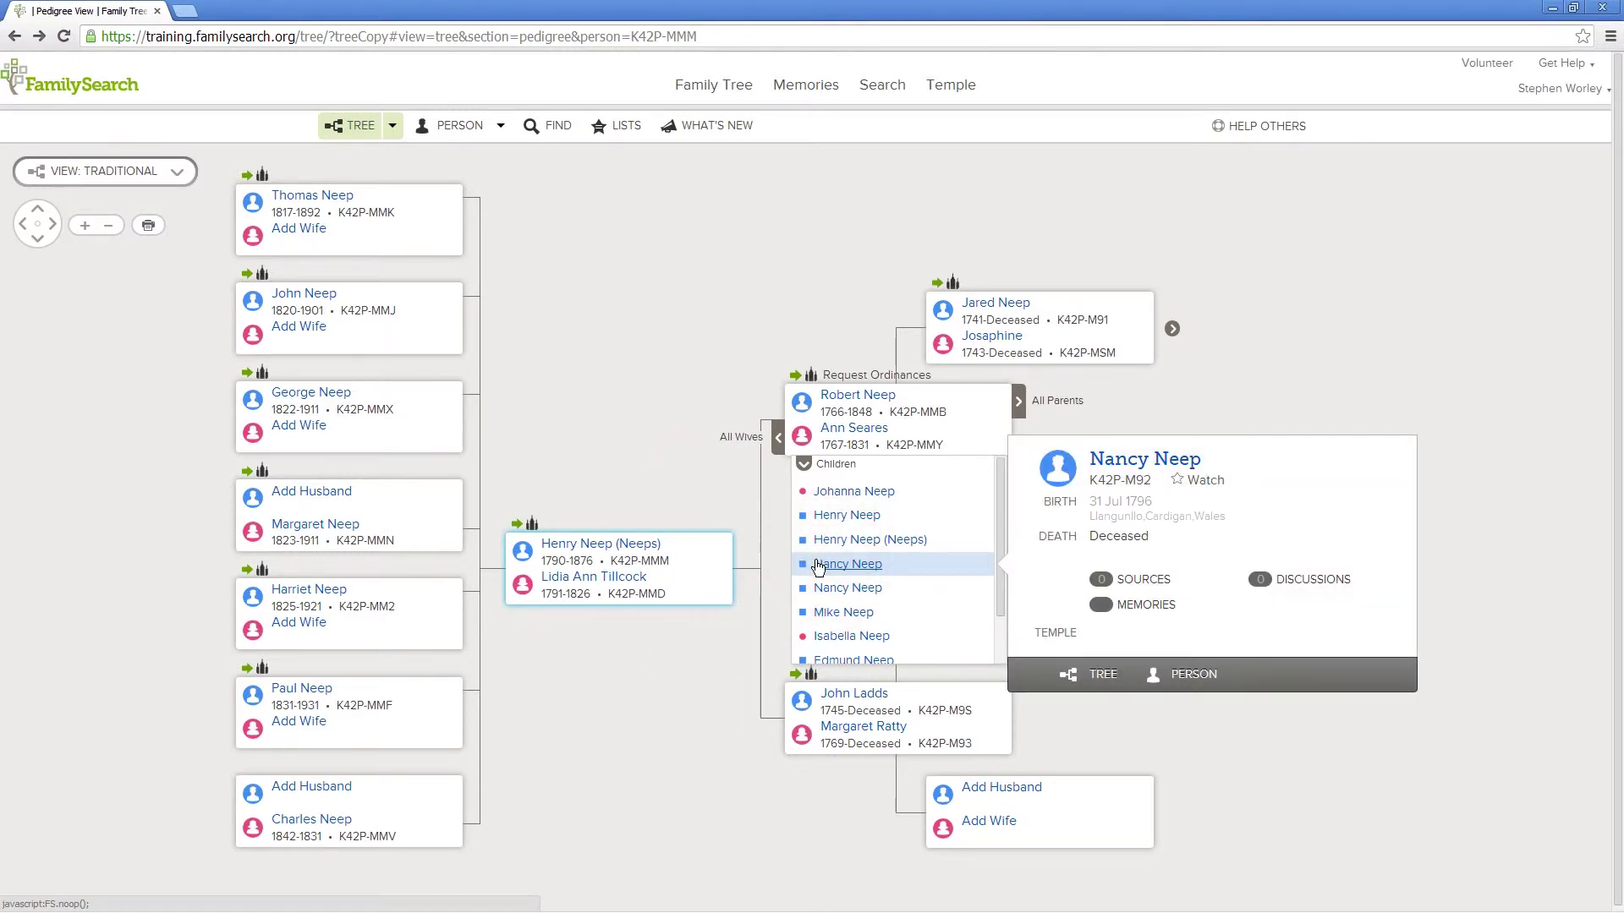
left_click(1191, 673)
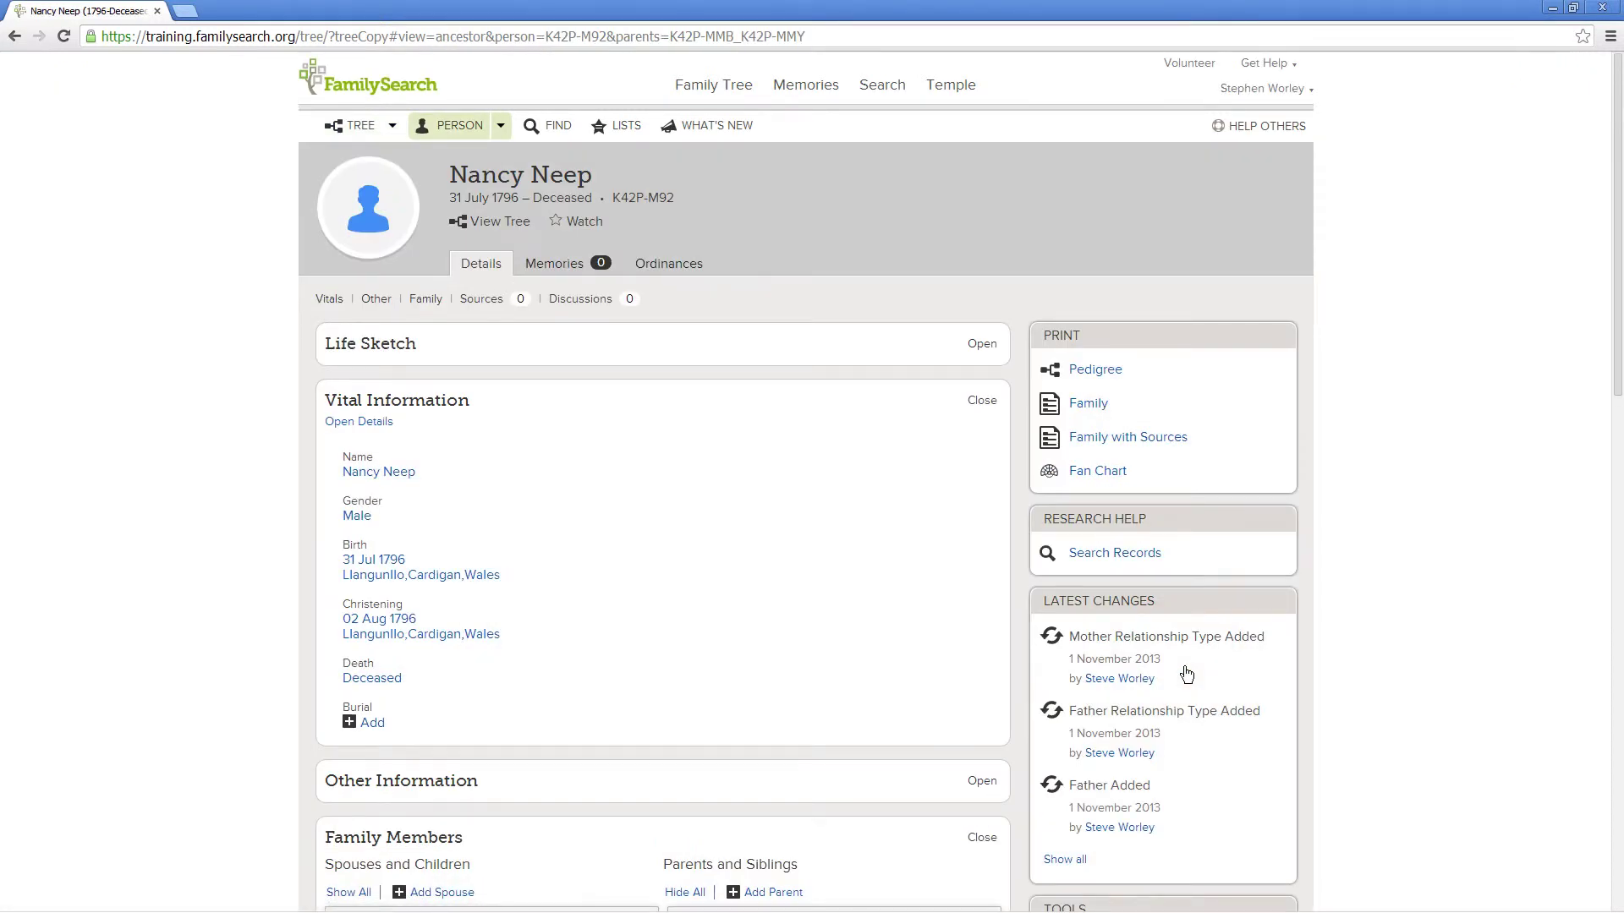
left_click_drag(1616, 362, 1617, 423)
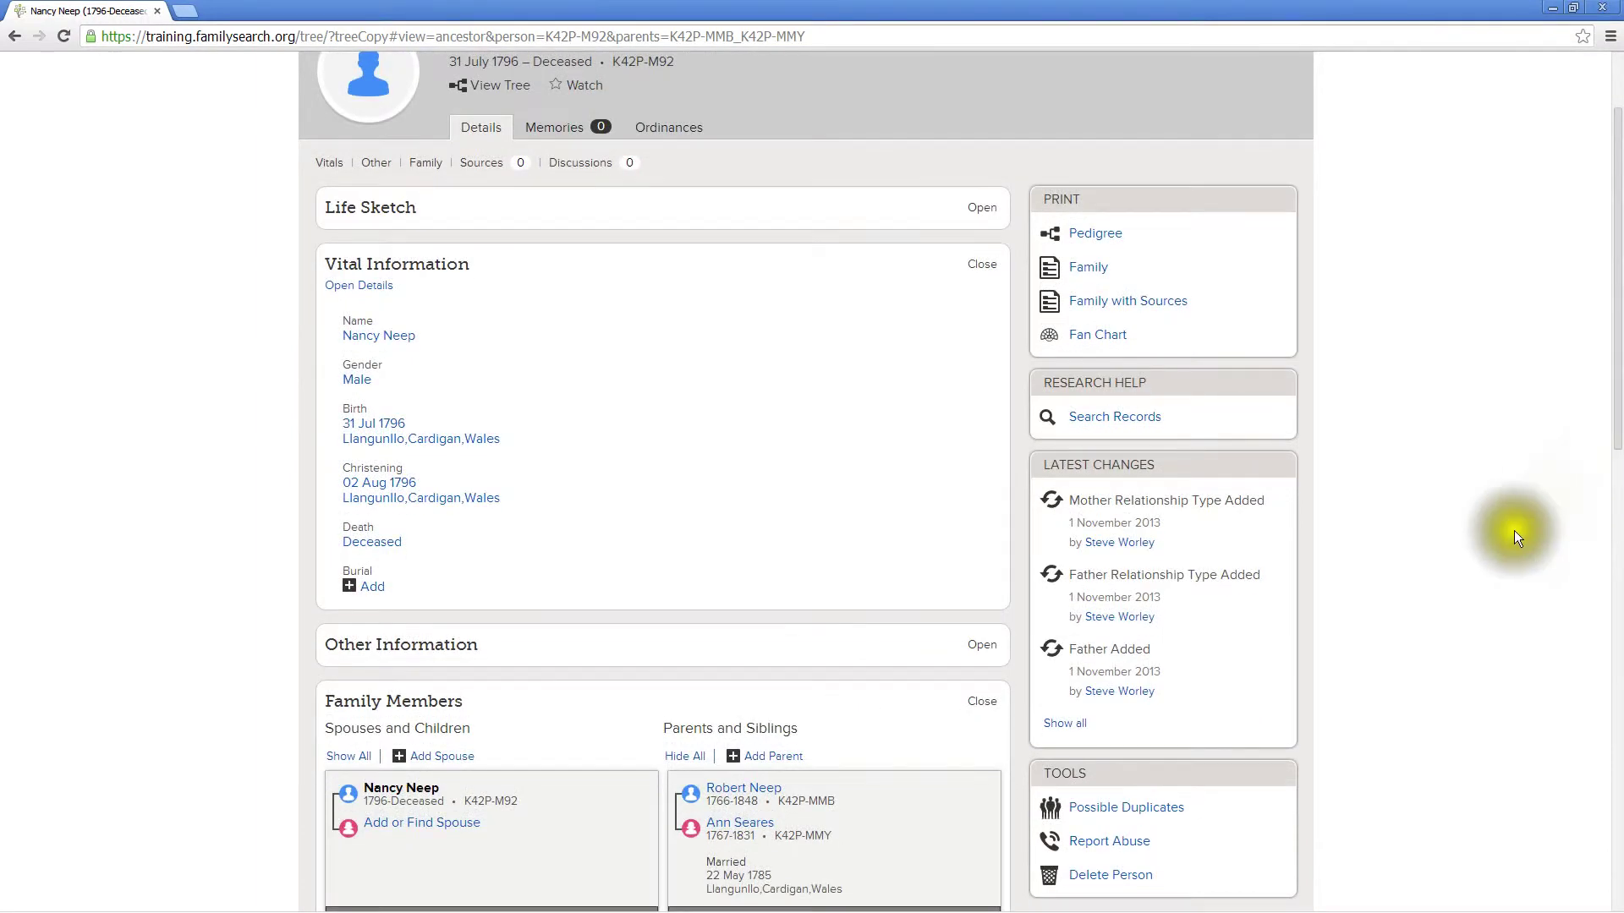
left_click(1142, 810)
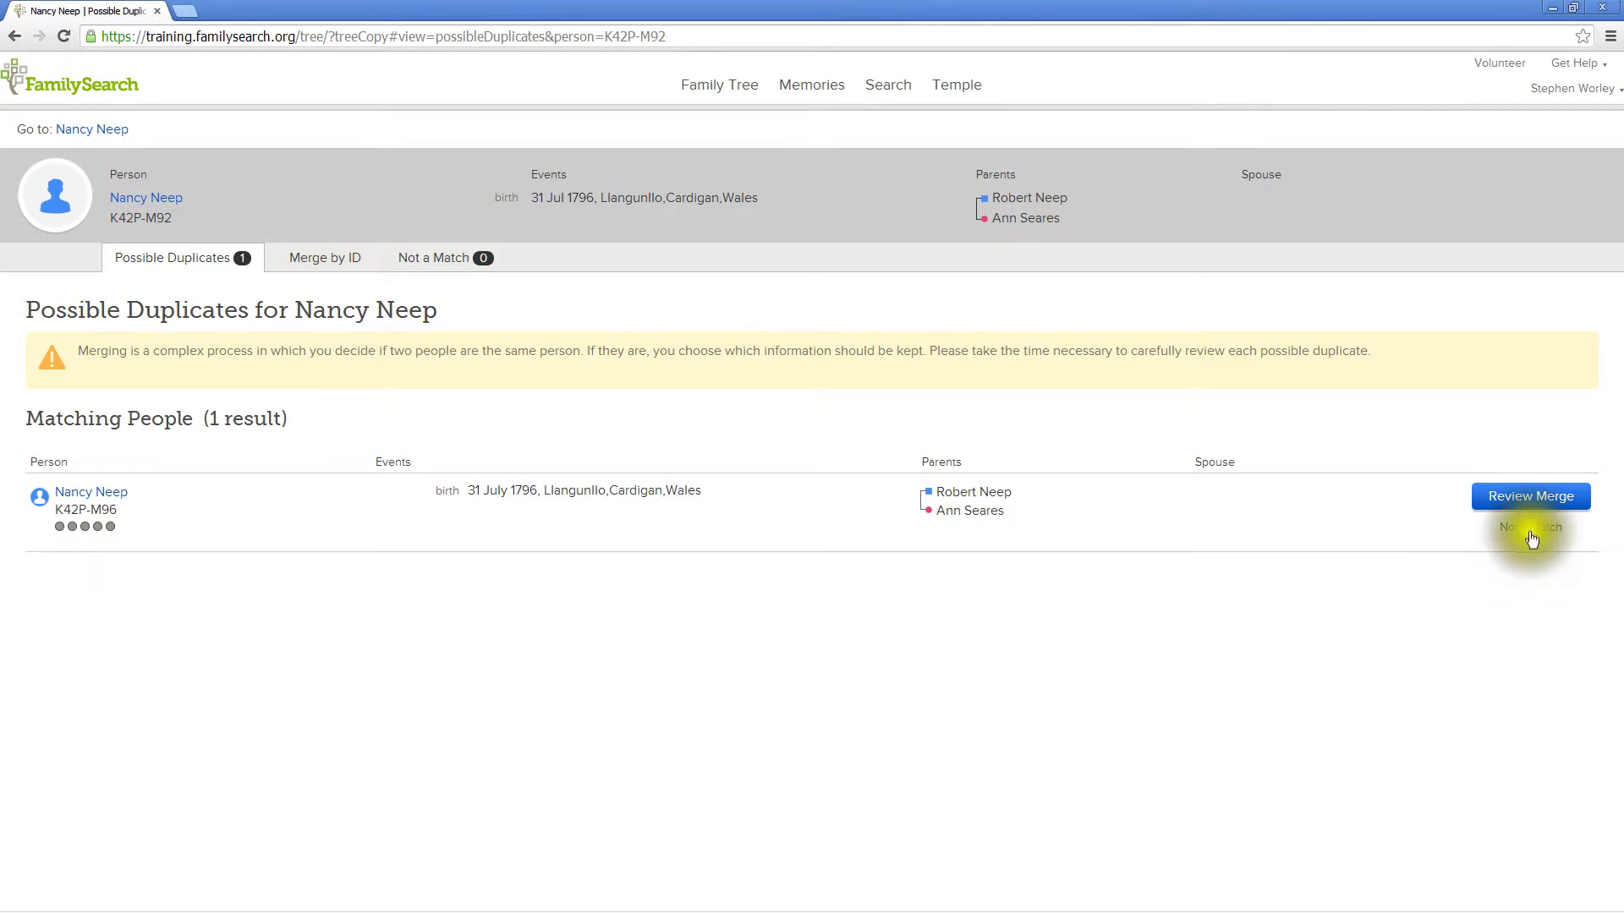
left_click(1530, 503)
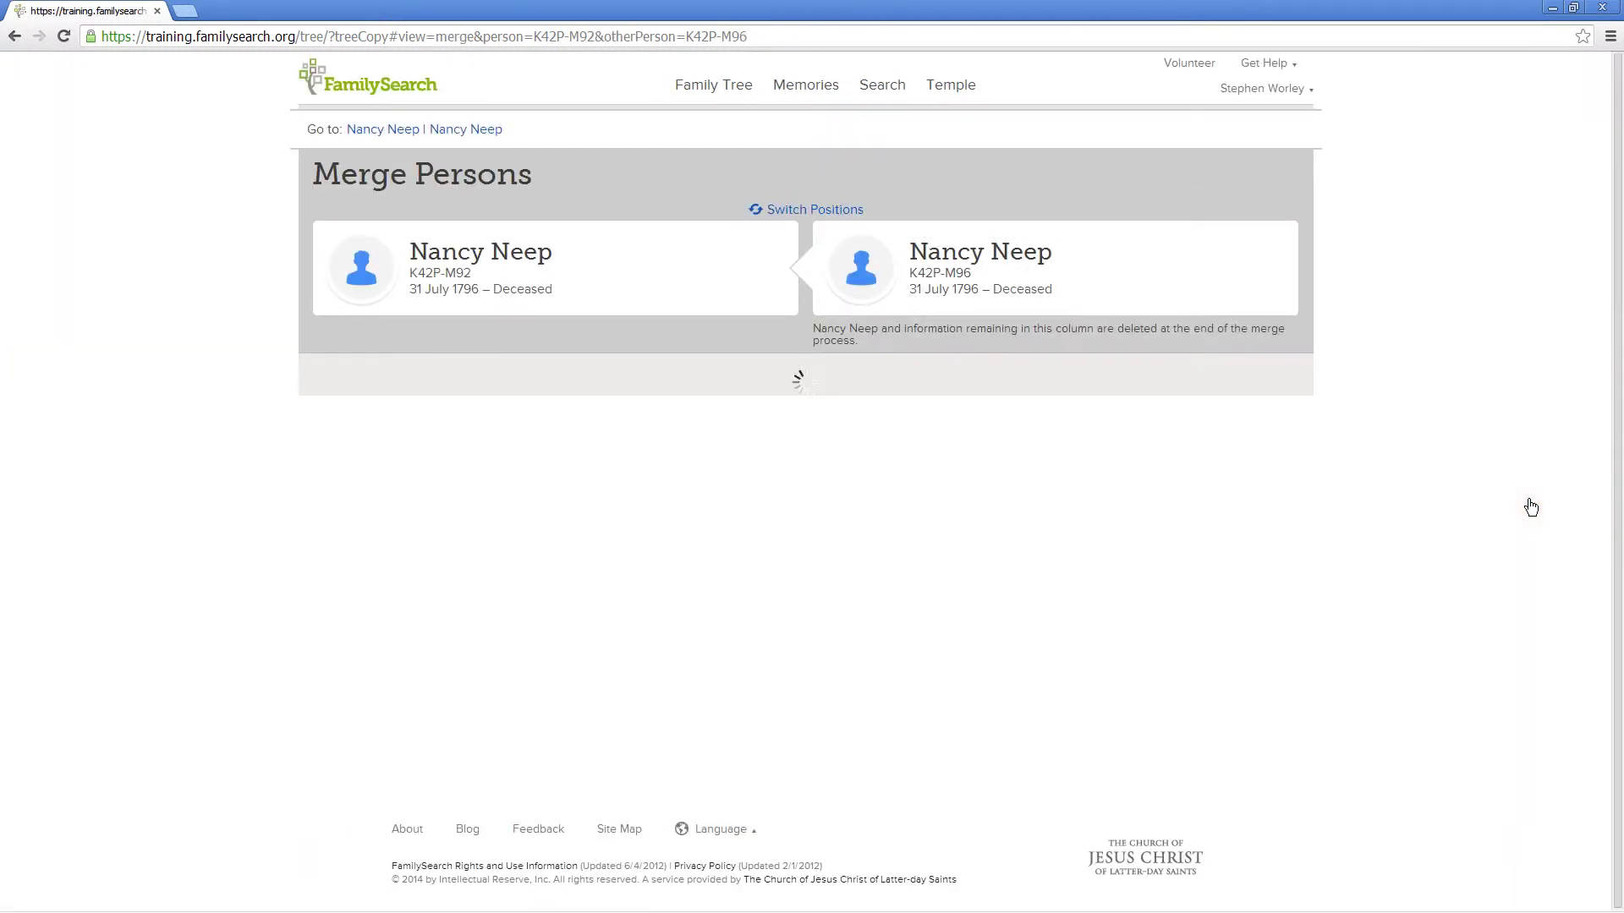
left_click_drag(1611, 439, 1618, 406)
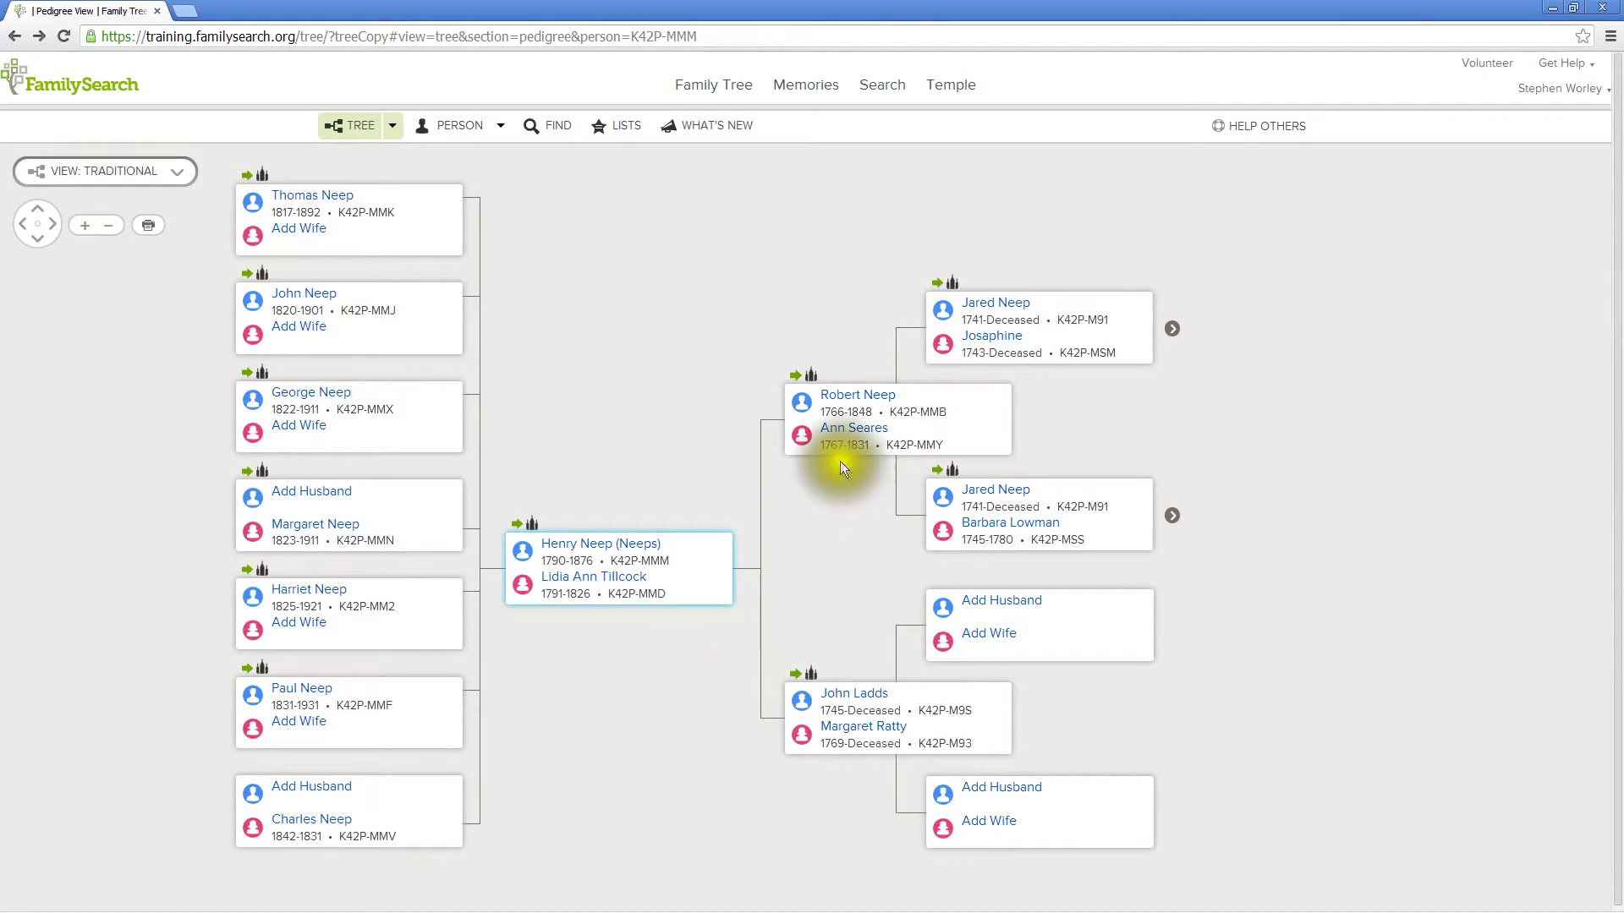
left_click(829, 471)
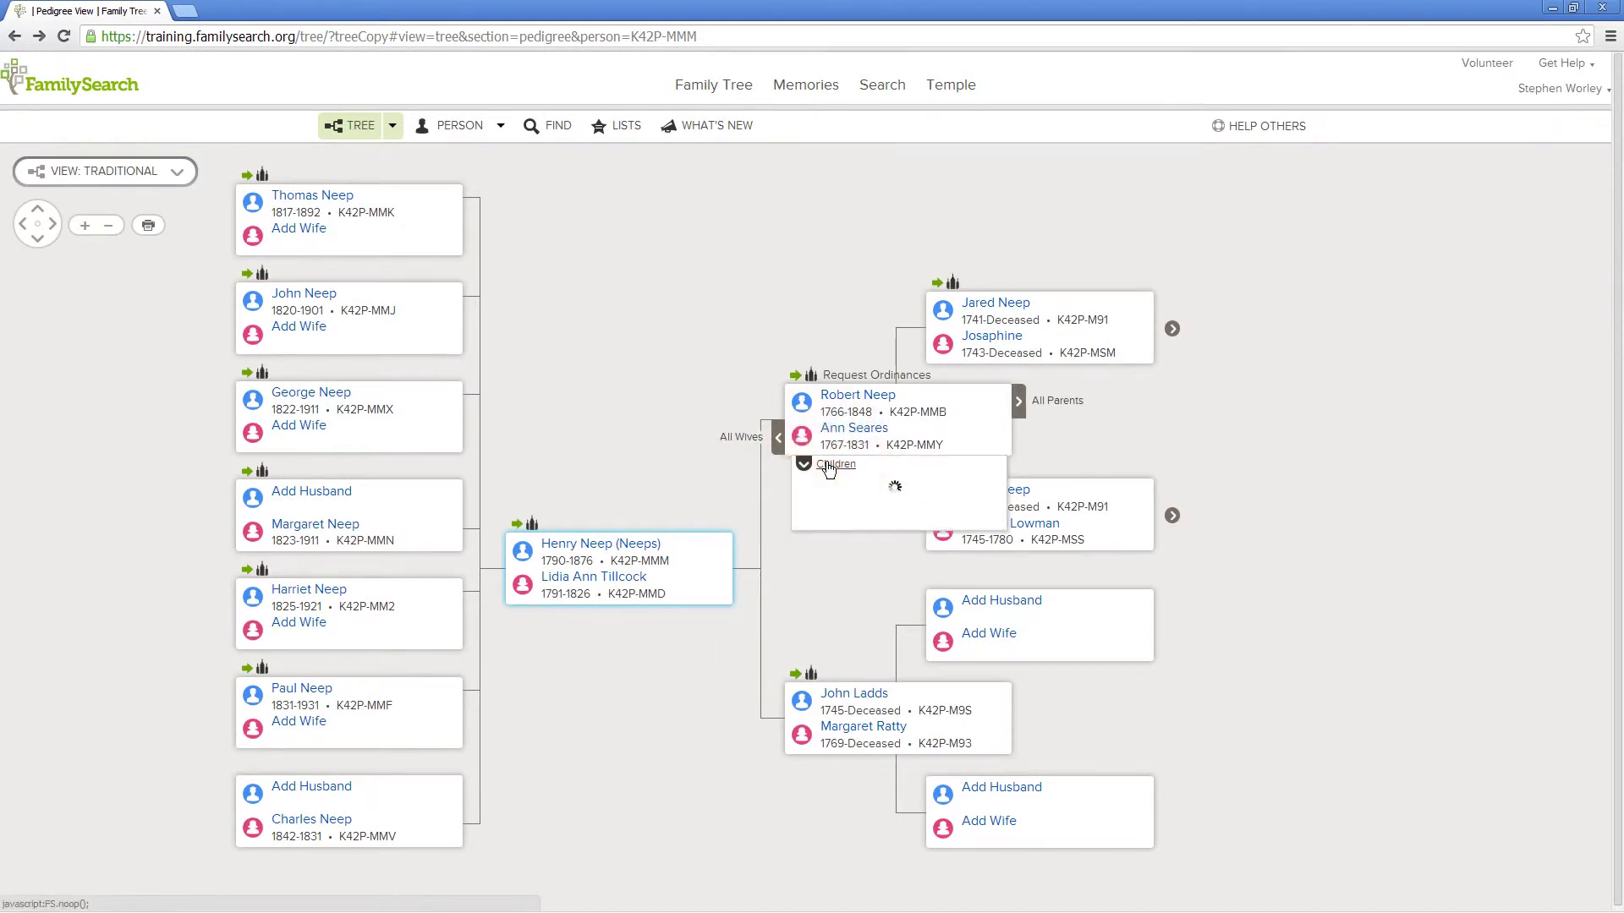
left_click_drag(997, 529, 996, 597)
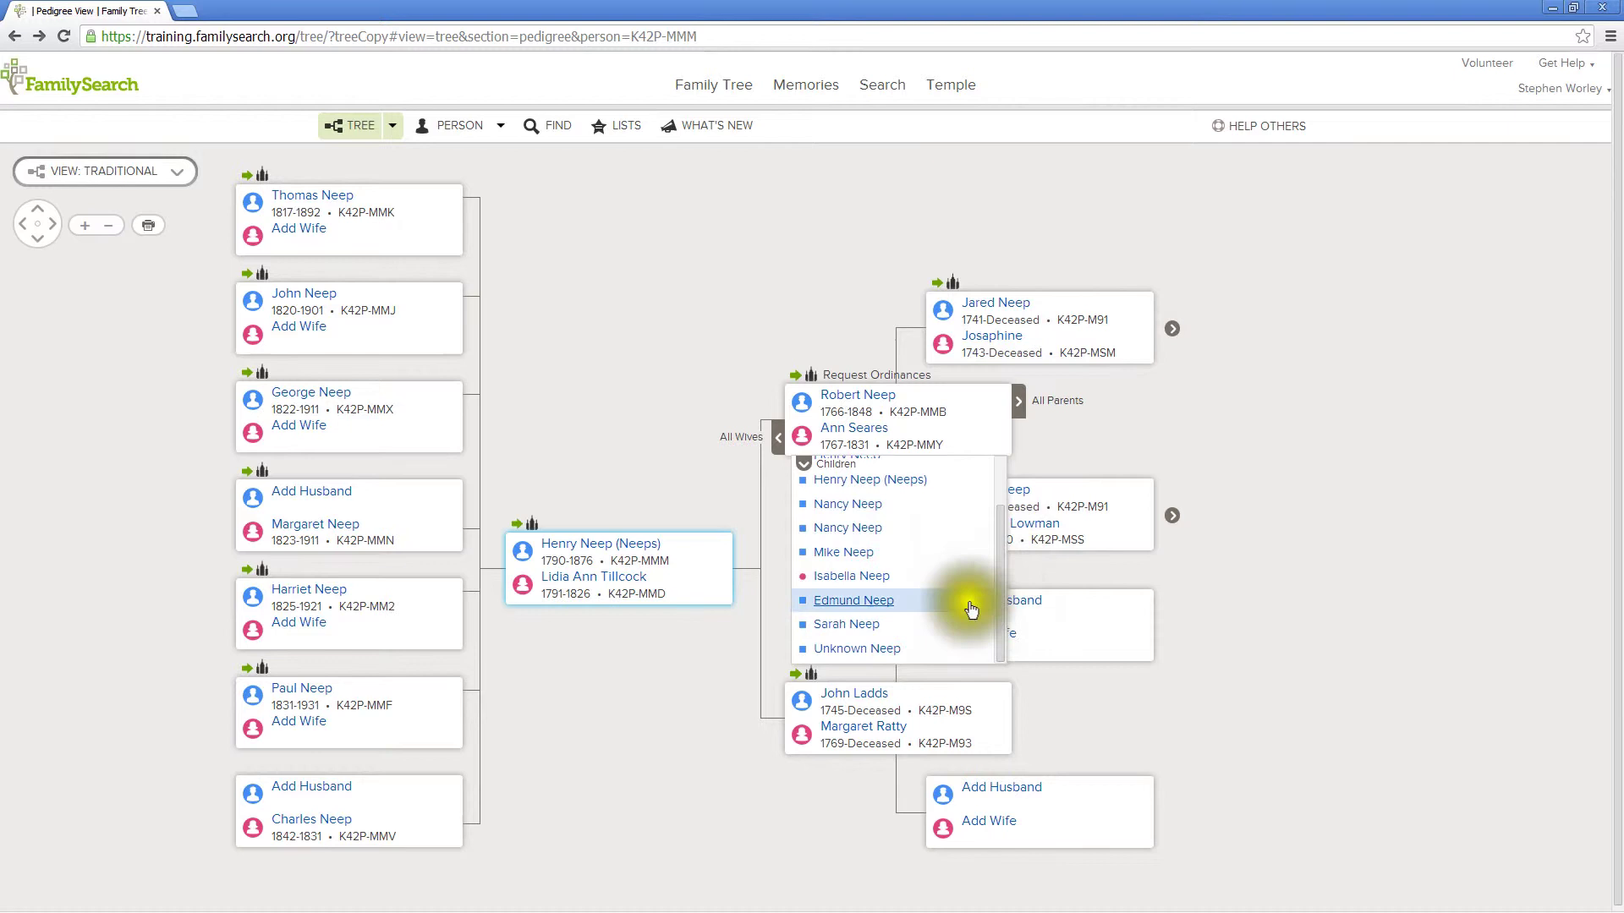
left_click(882, 649)
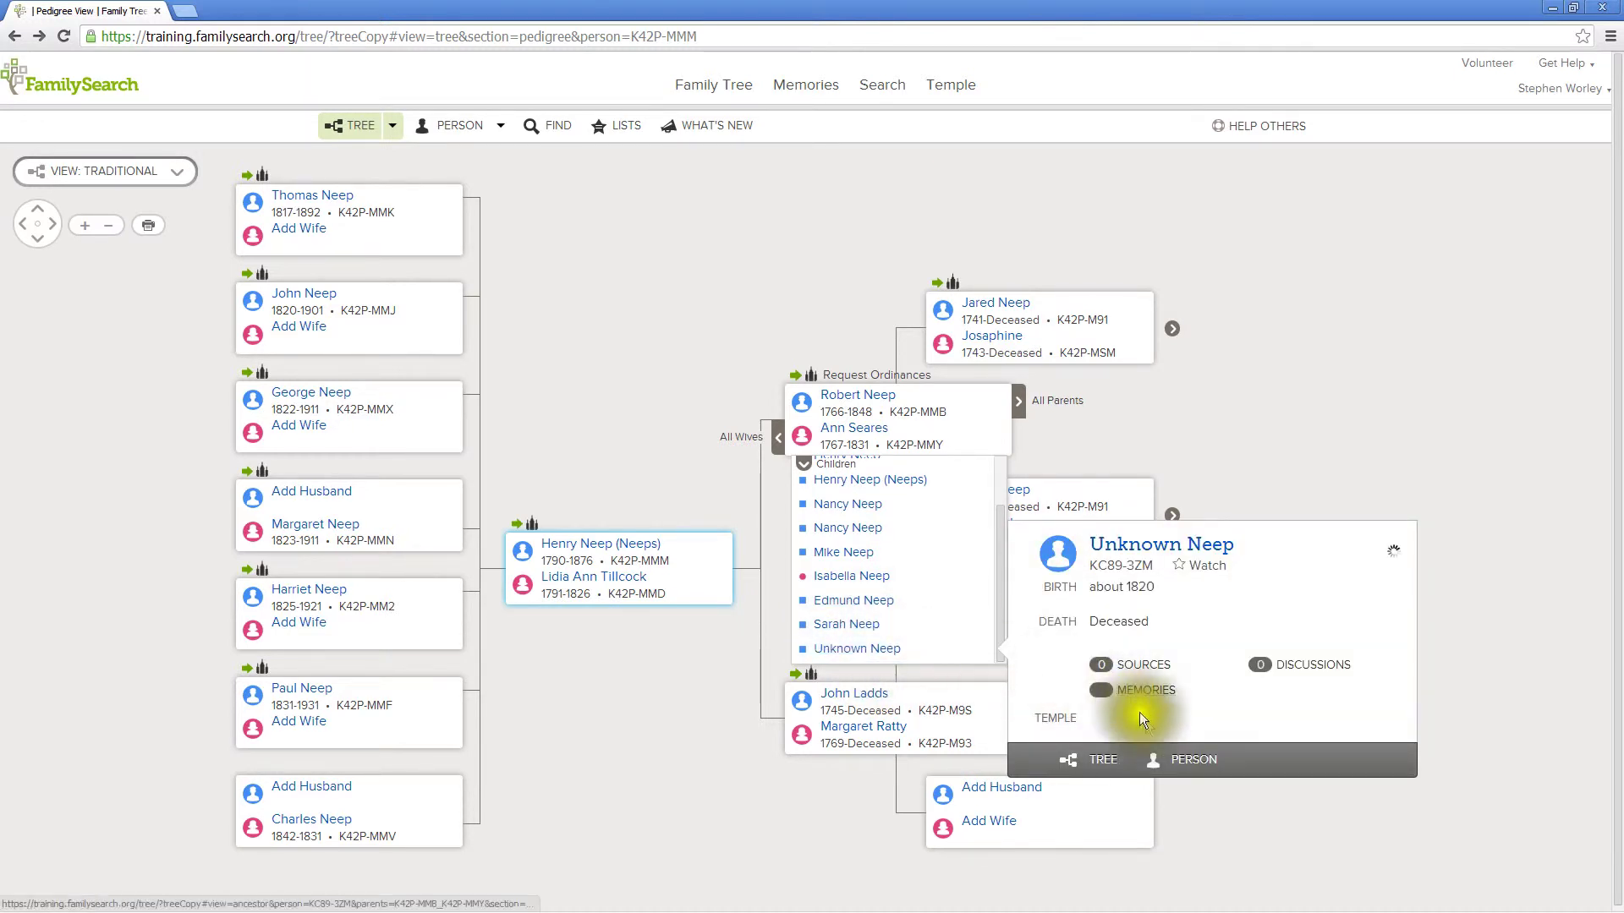
left_click(1188, 759)
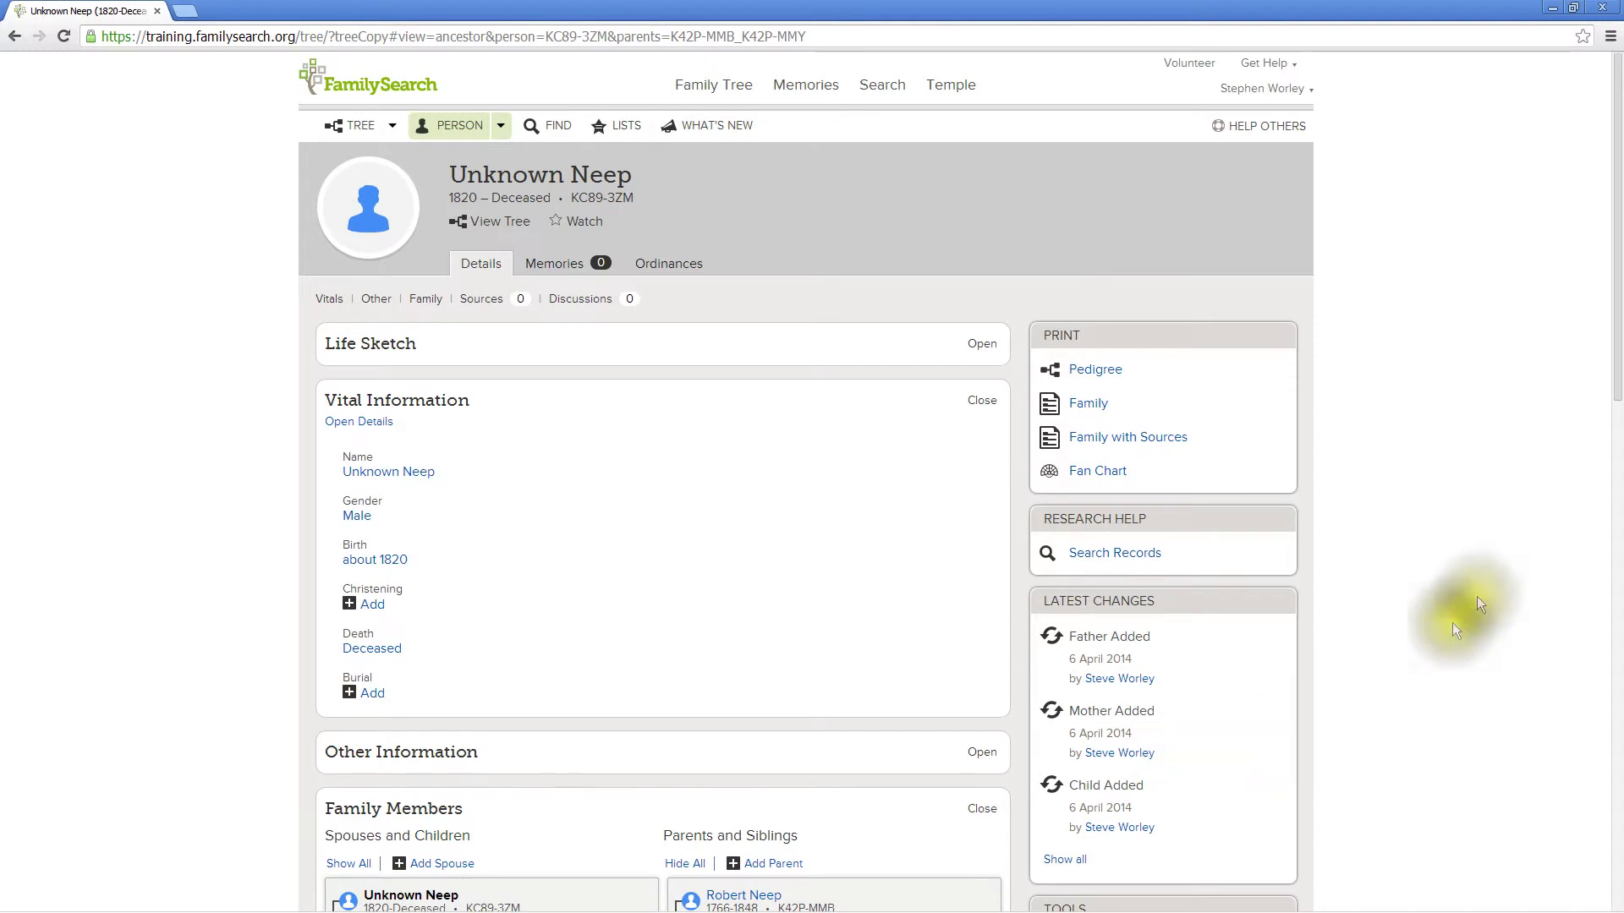
left_click_drag(1620, 368, 1617, 469)
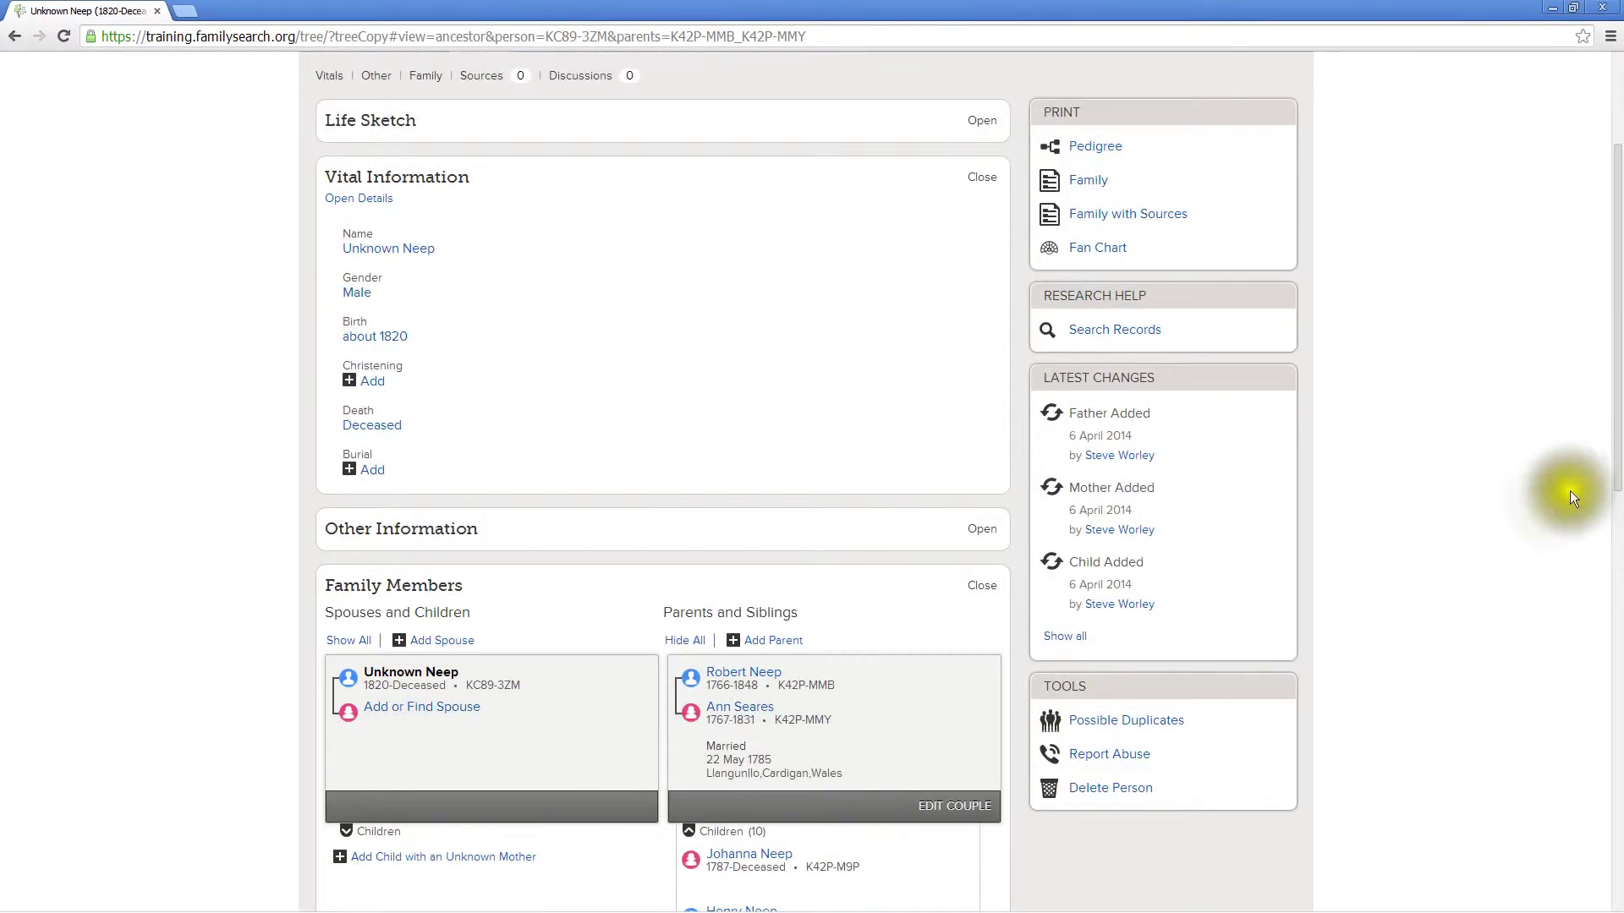
left_click(1106, 789)
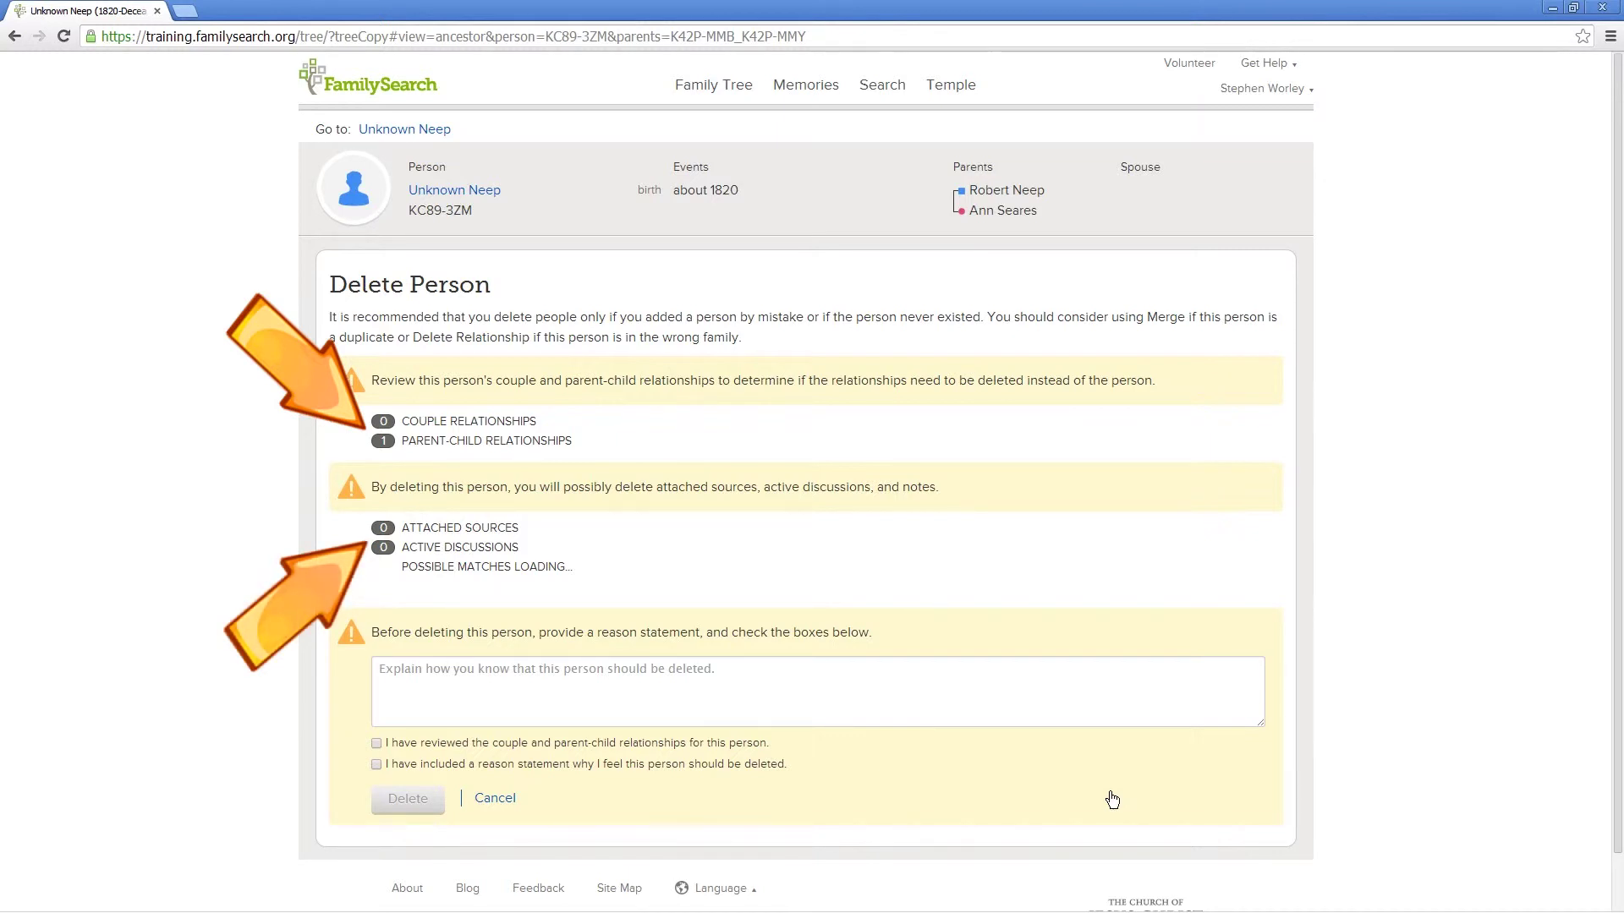
Step: Delete Unknown Neep with the reason 'Not a real person', confirming both checkboxes
left_click(828, 686)
type("Not a real person")
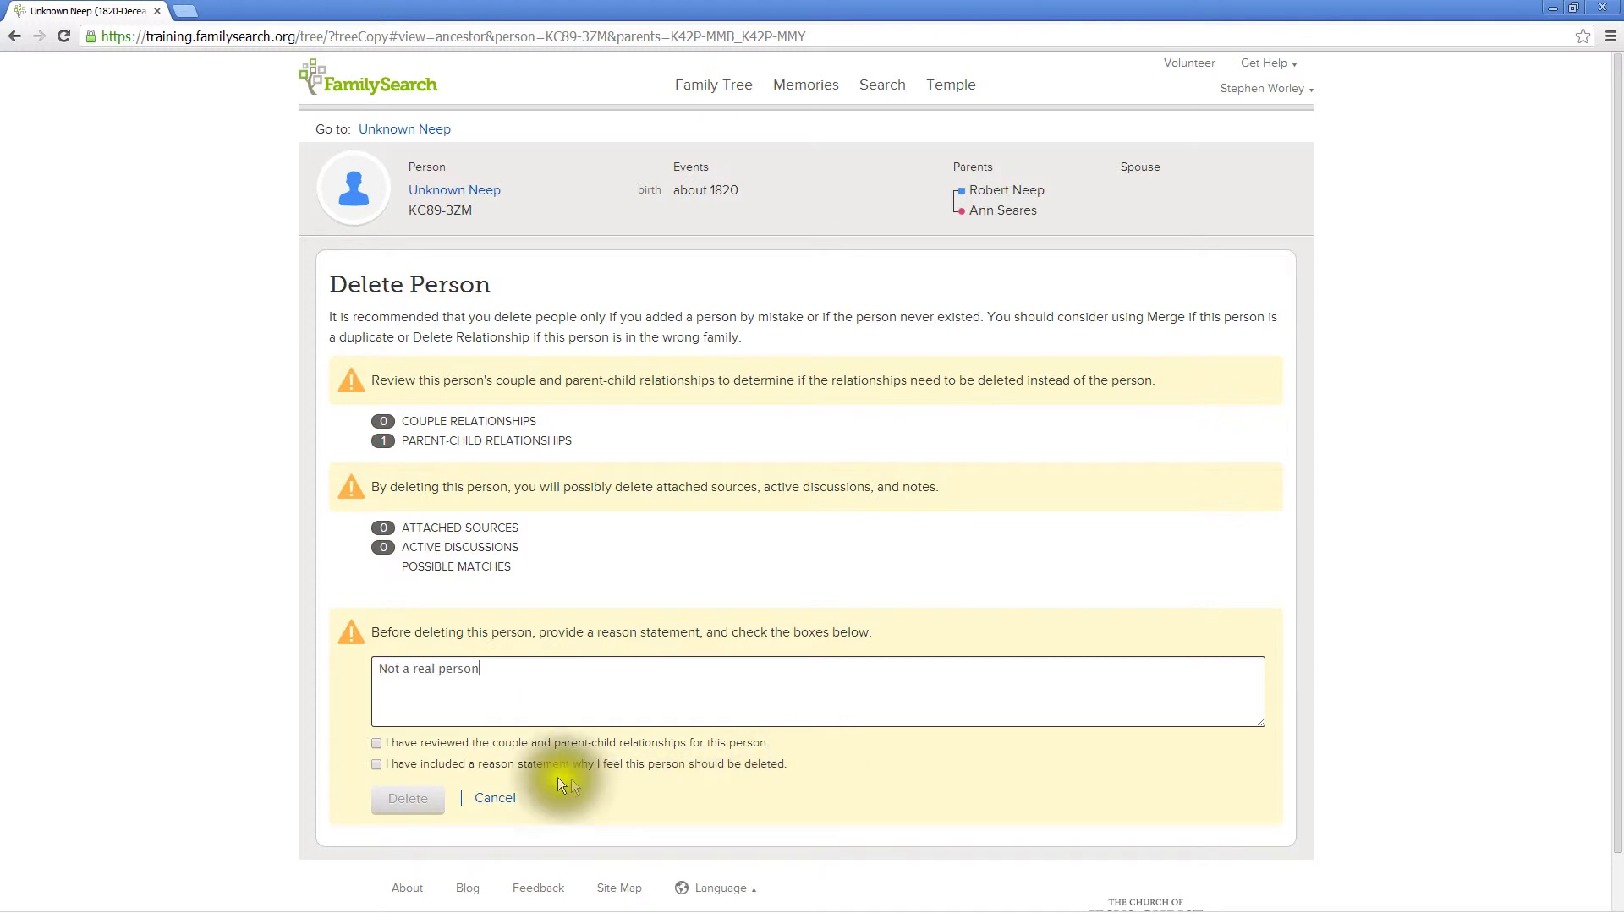
left_click(475, 747)
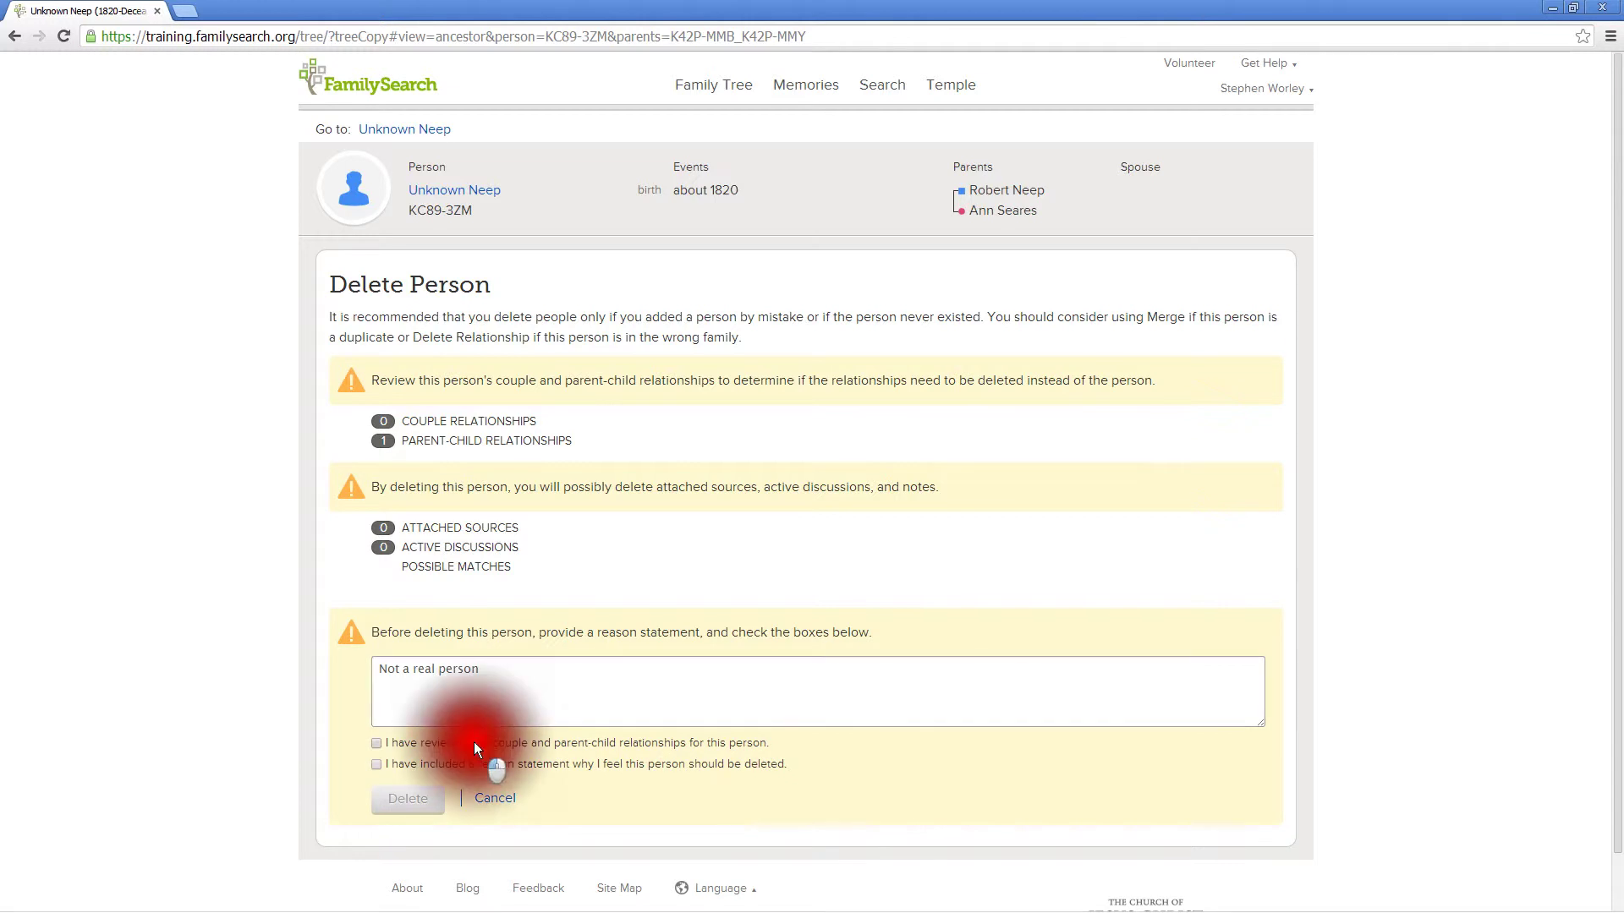
left_click(438, 767)
left_click(413, 802)
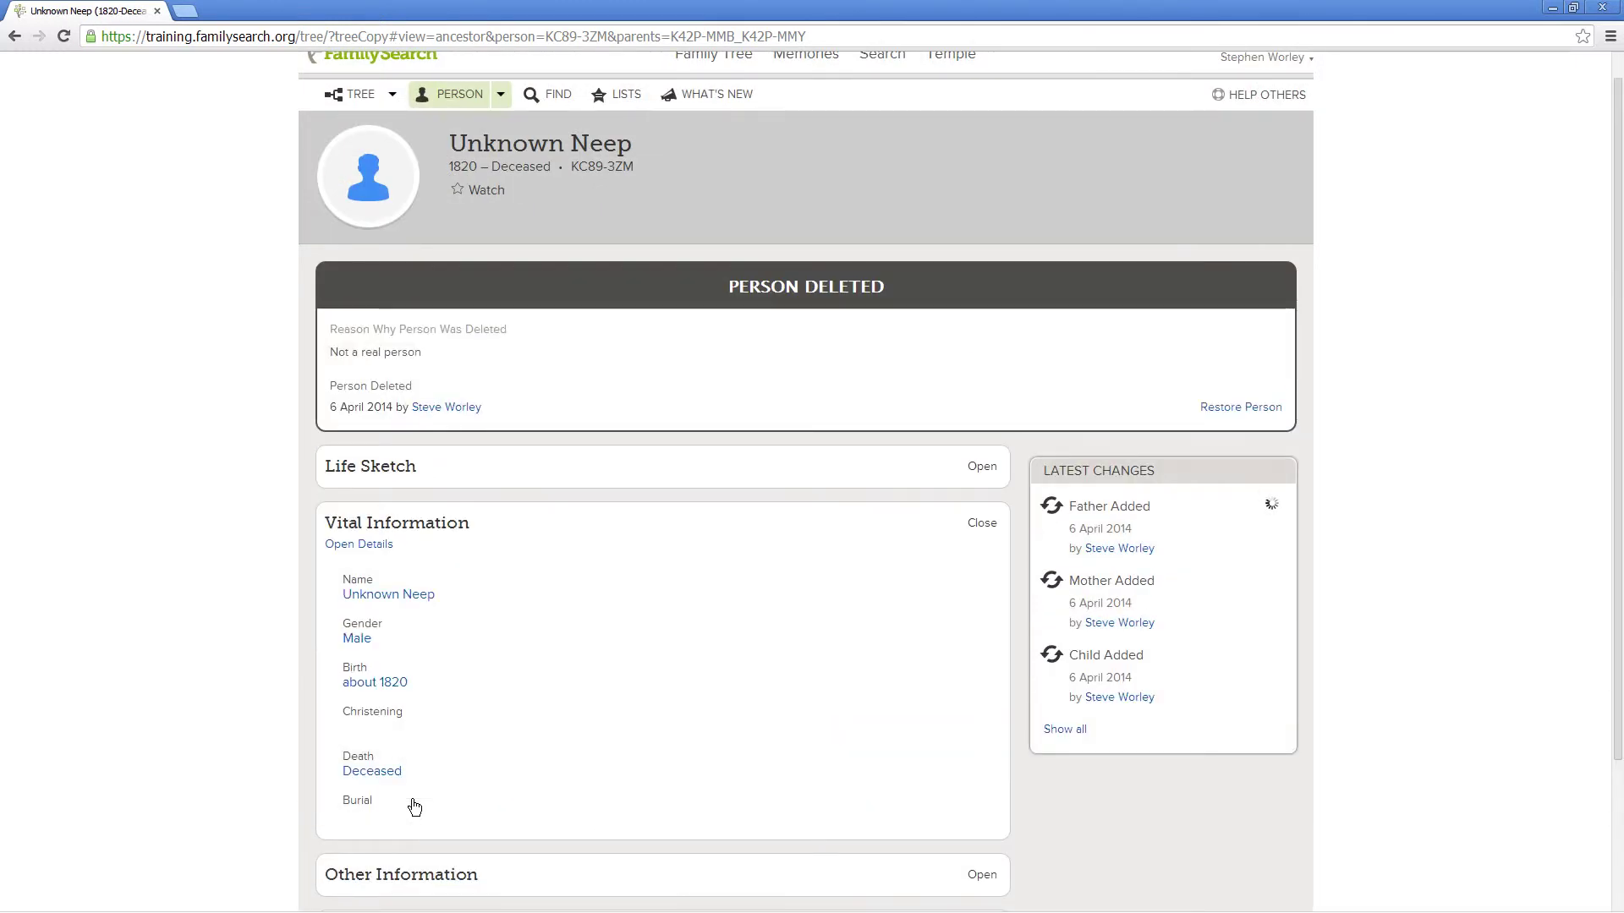
Step: Revisit Unknown Neep's deleted record from the recent people list and try Restore Person
left_click(1271, 411)
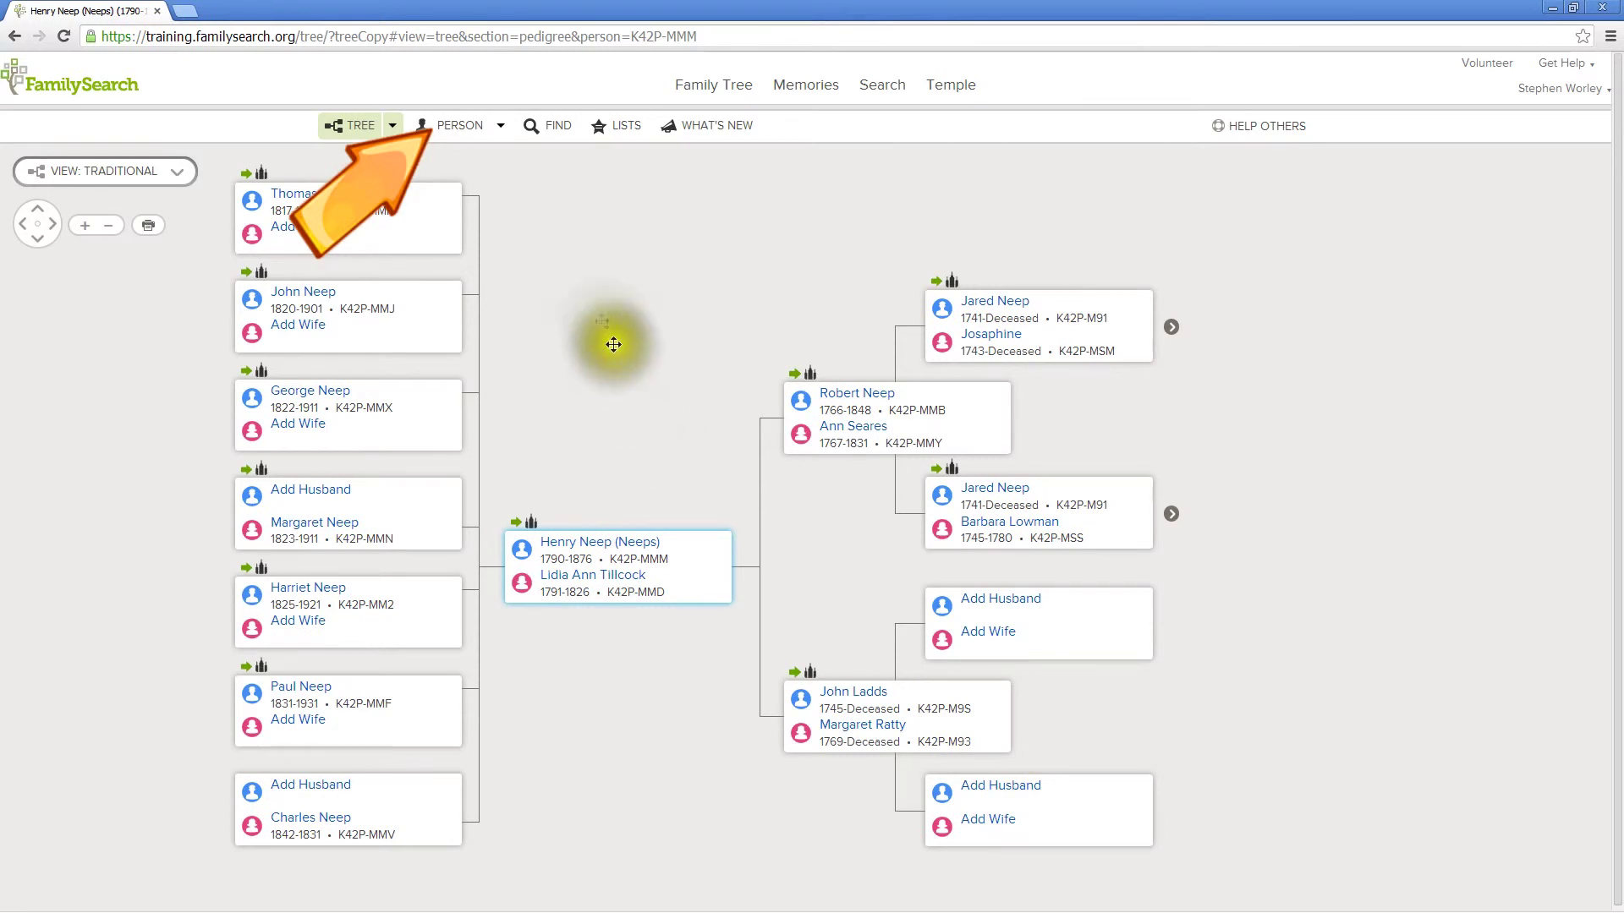
left_click(499, 129)
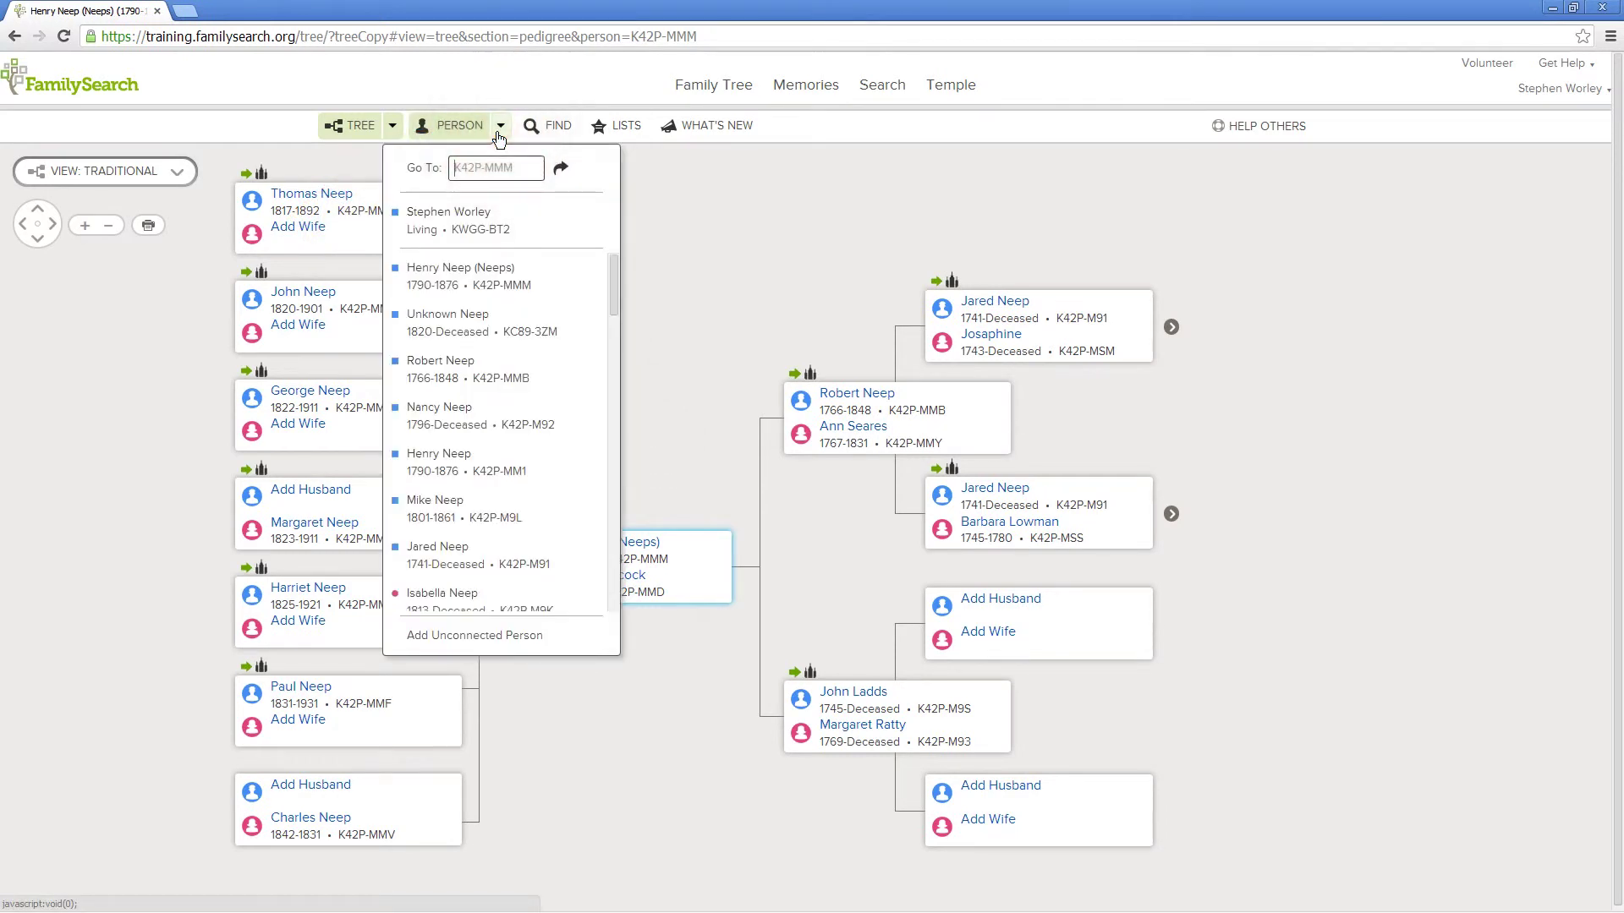
left_click(480, 319)
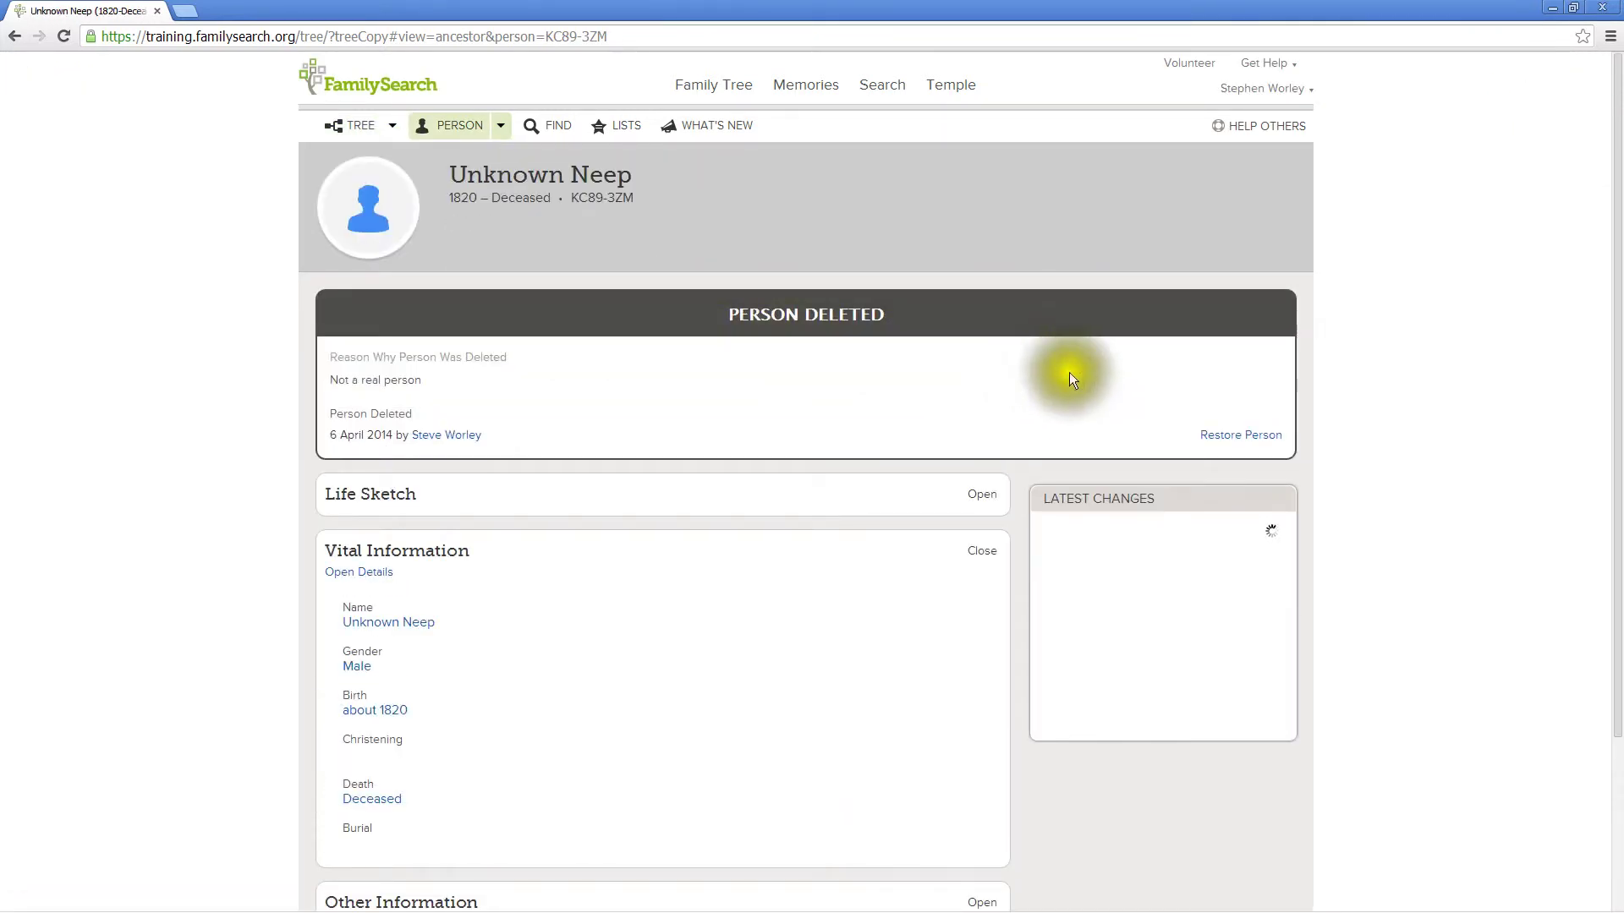
left_click(1217, 436)
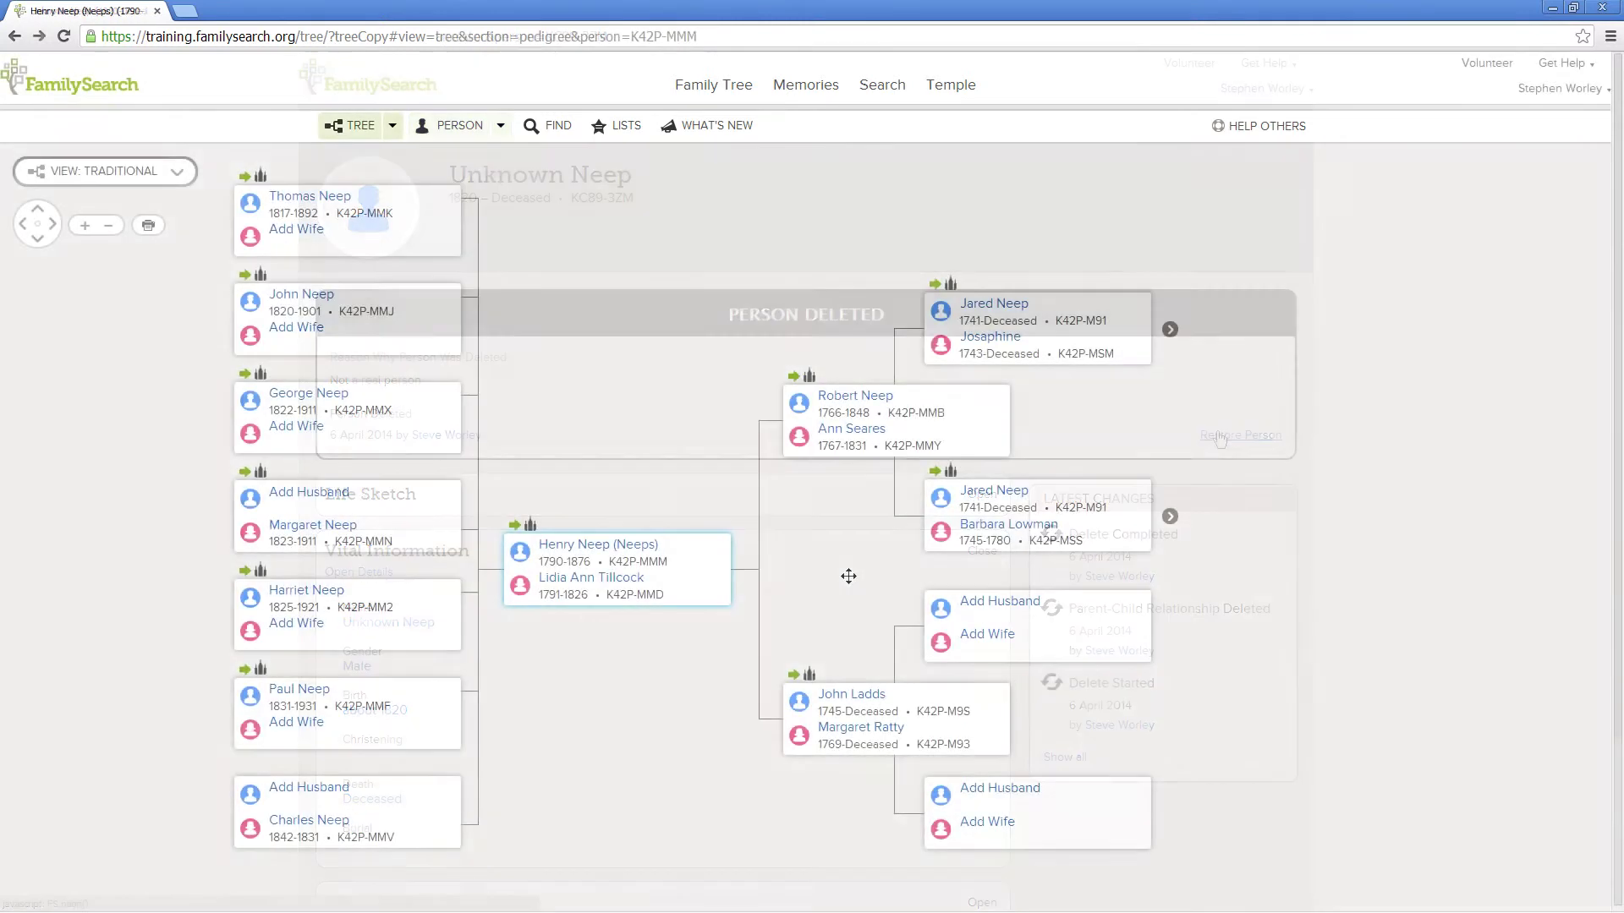
left_click(848, 397)
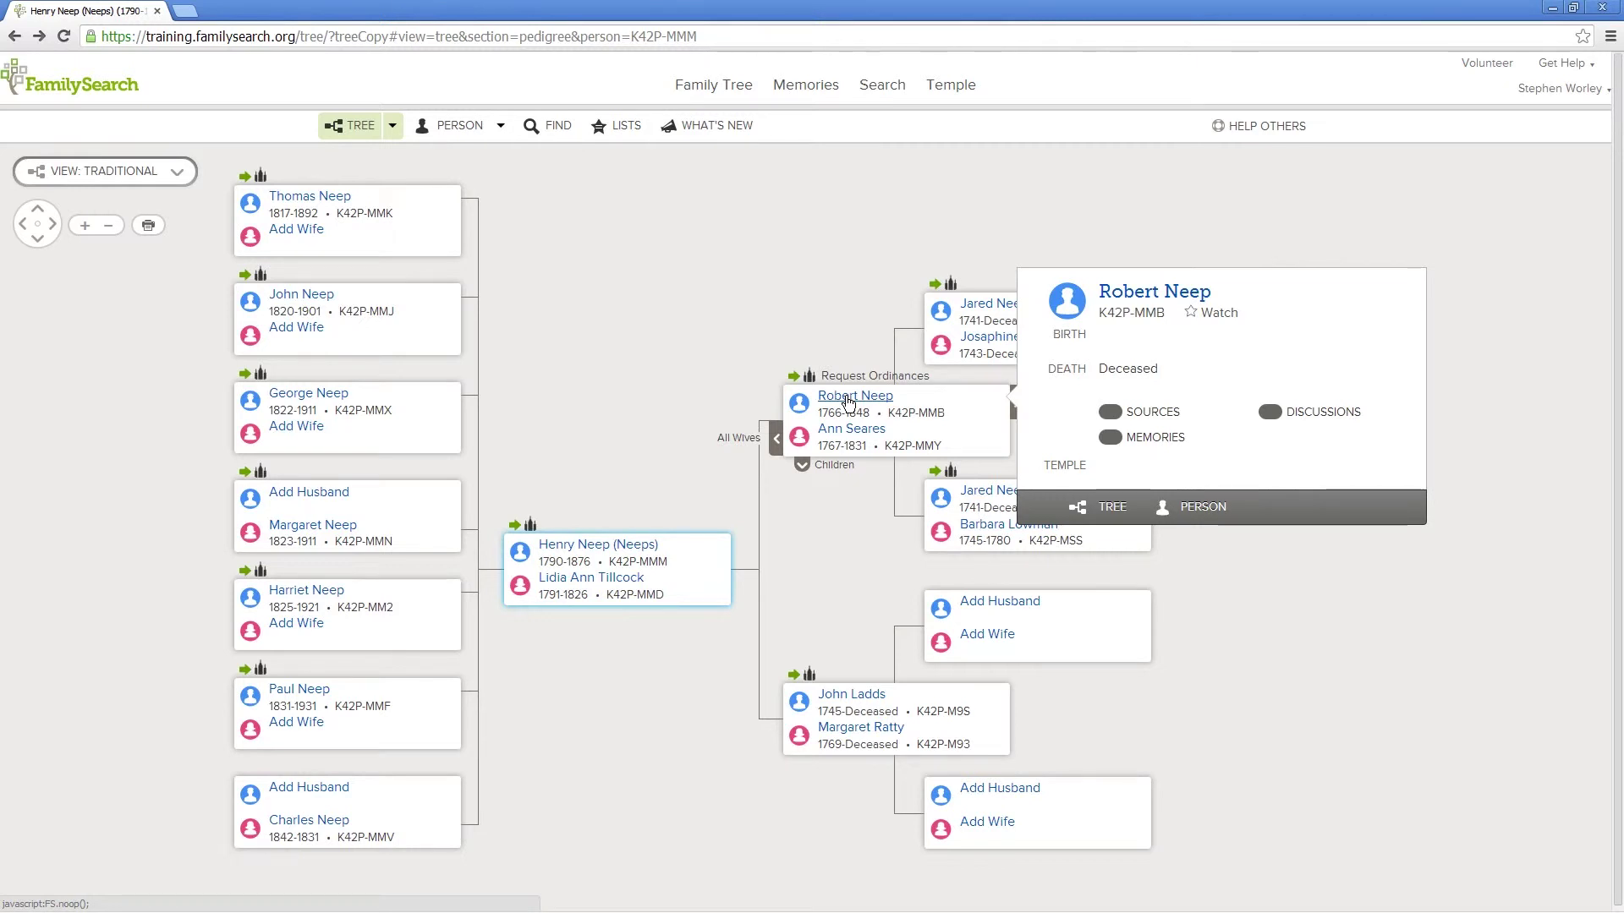
left_click(1197, 507)
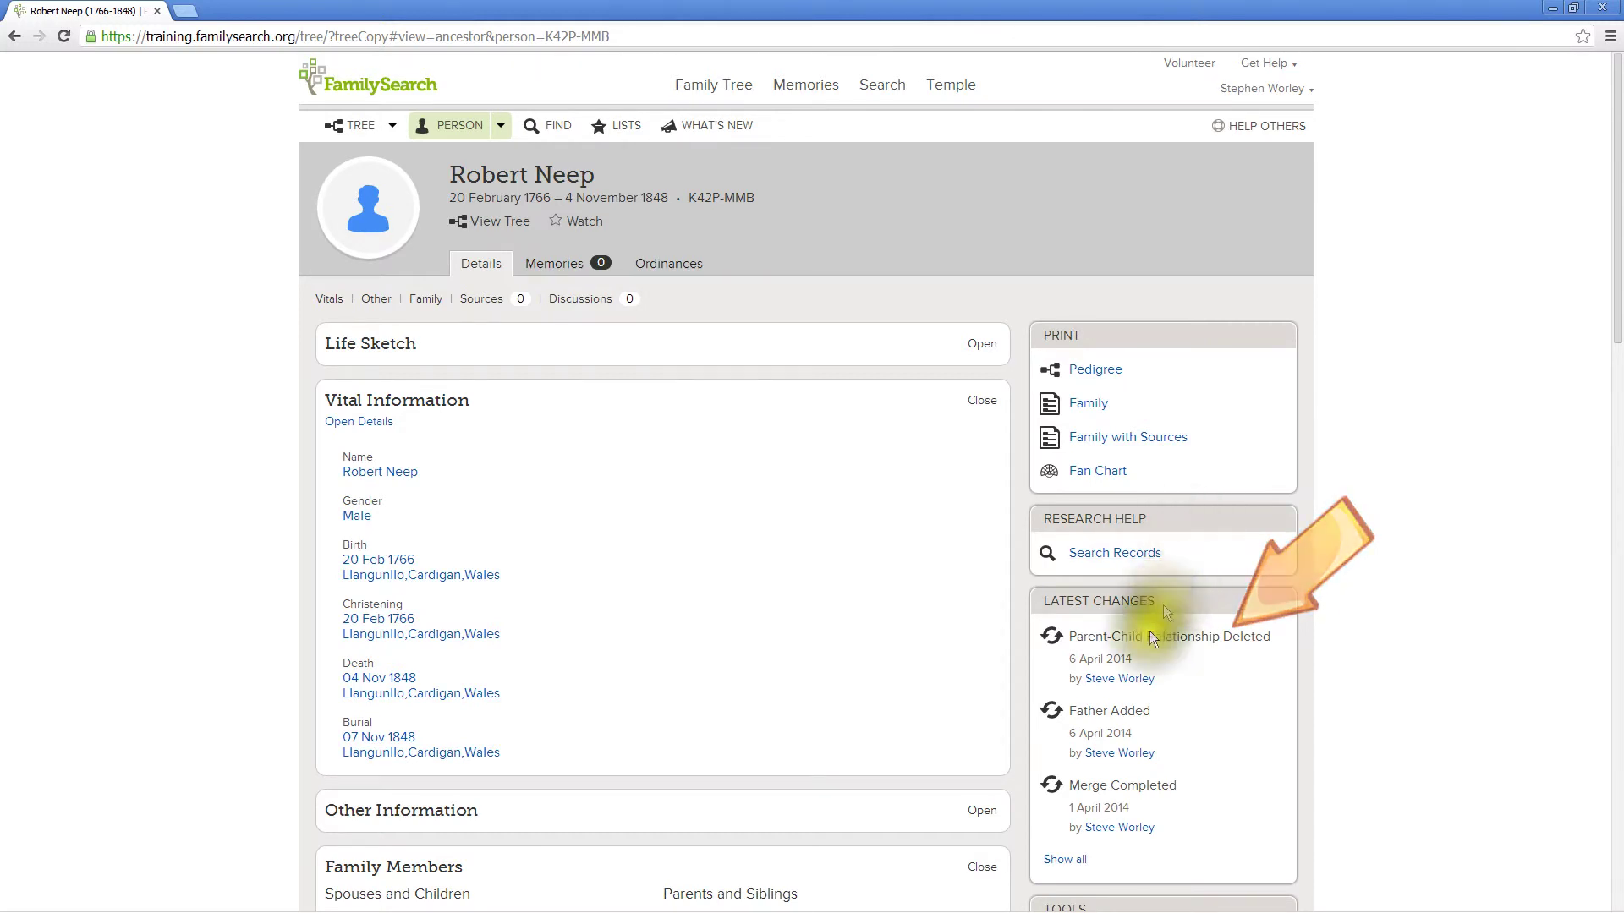
left_click(1071, 861)
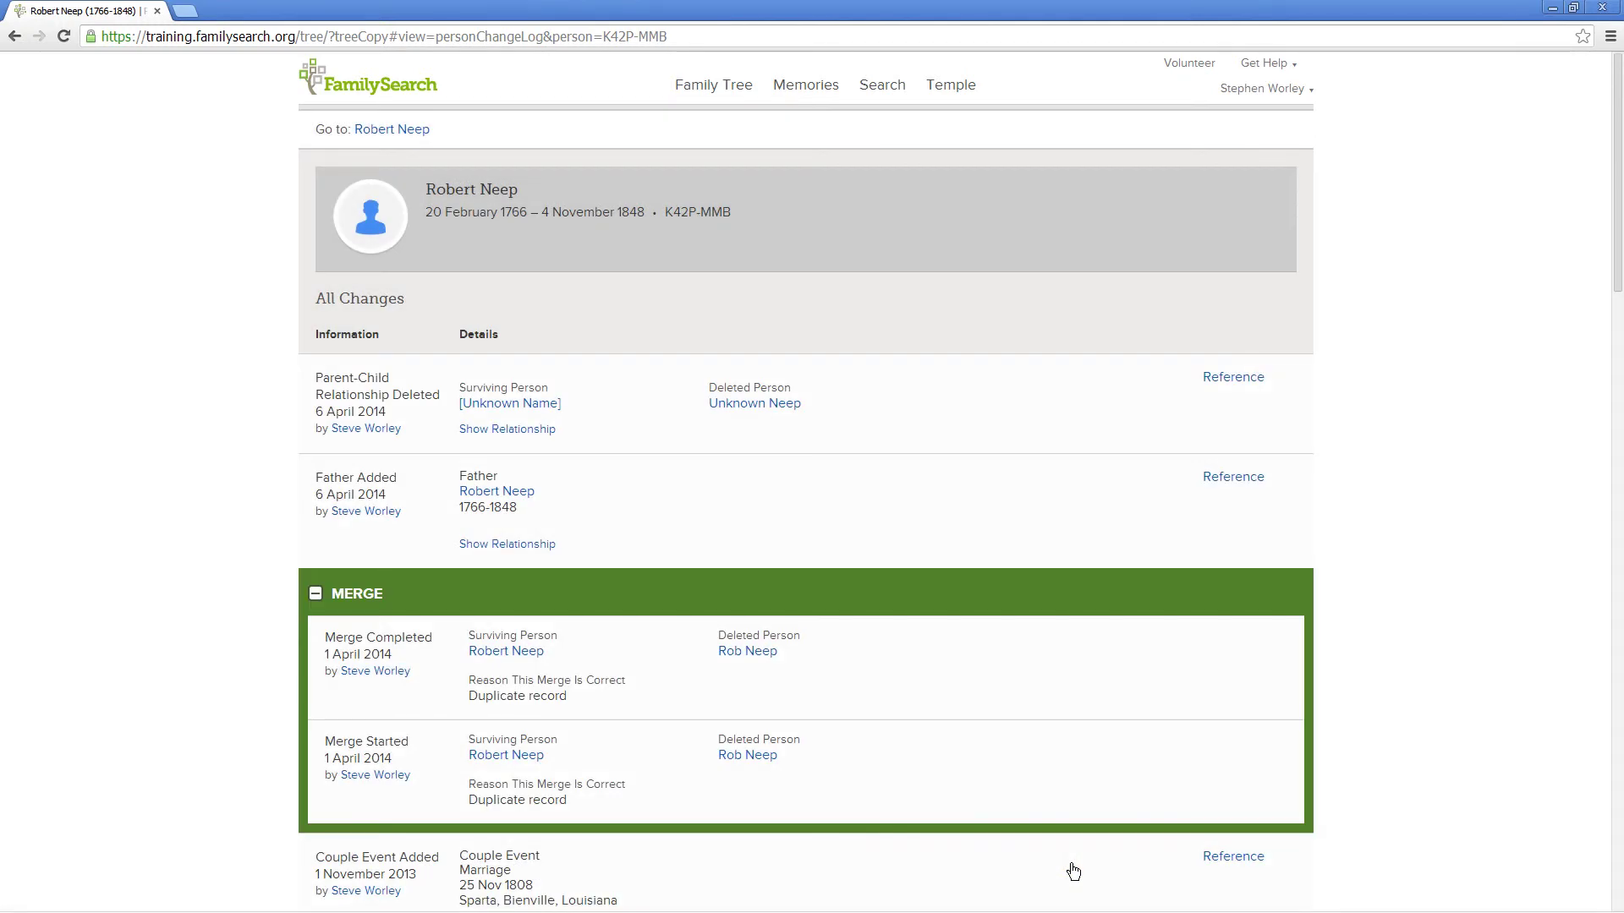
left_click(1217, 388)
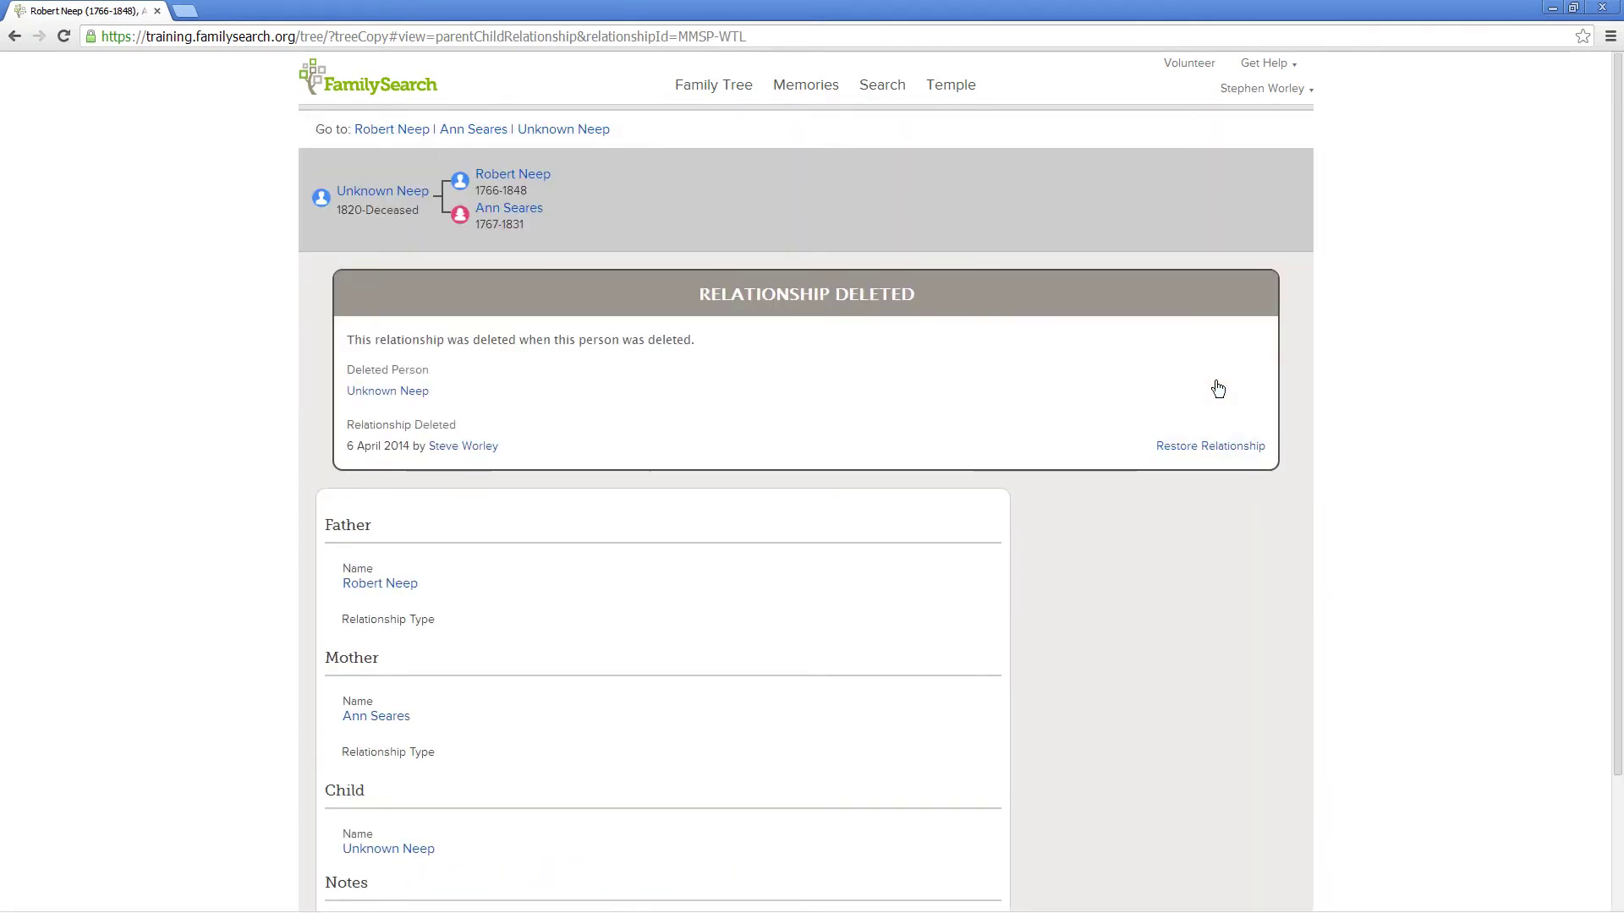
left_click(403, 393)
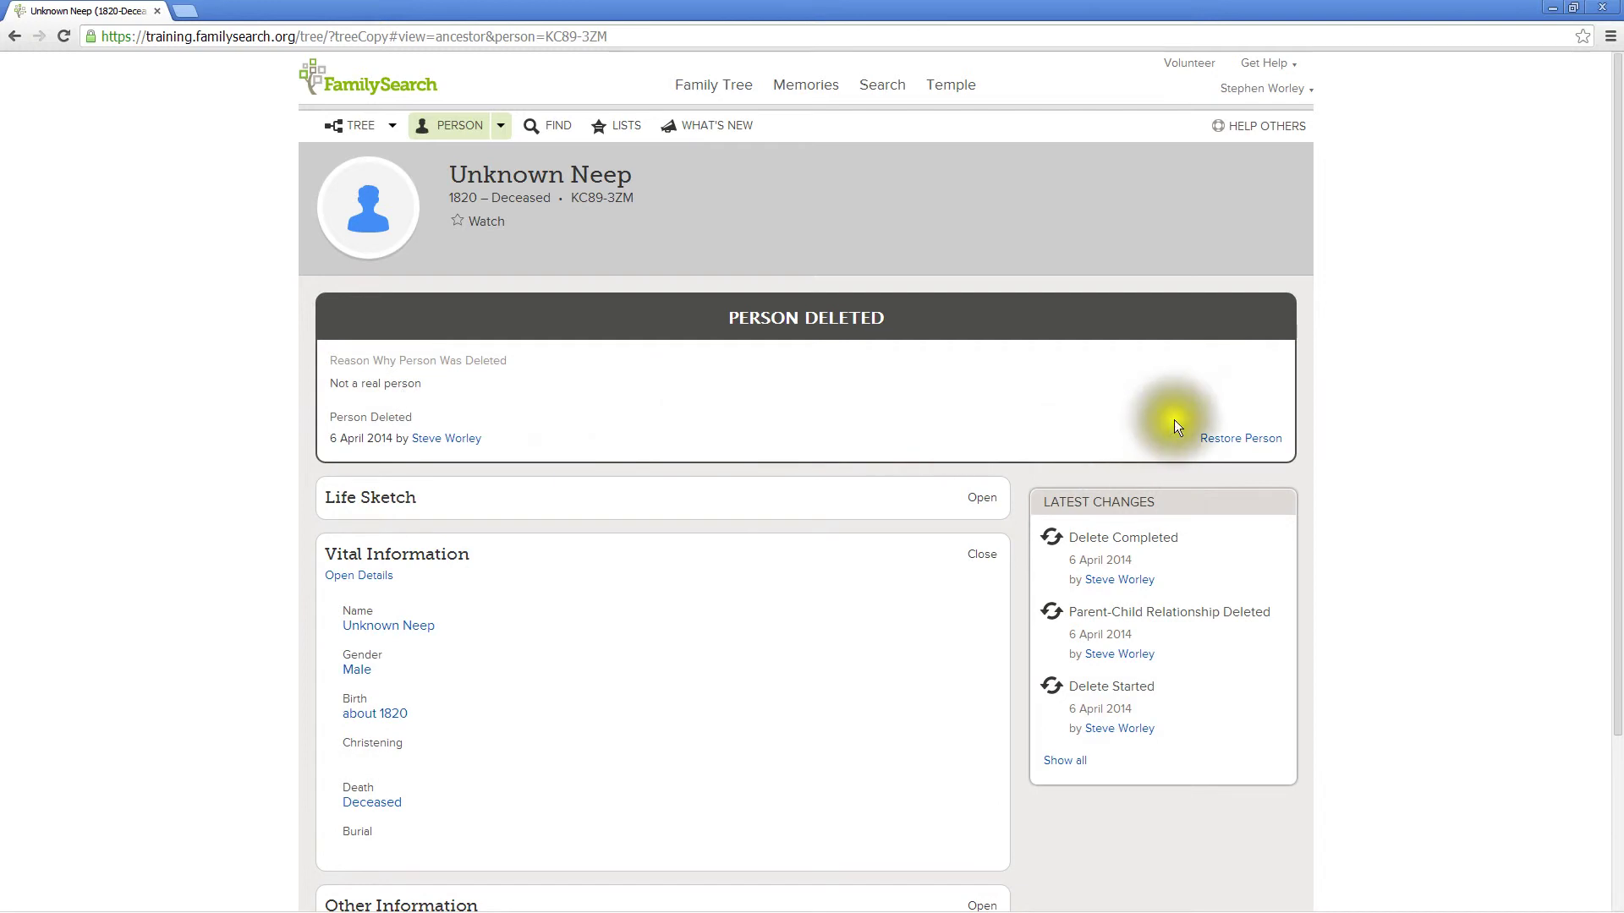
left_click(1224, 446)
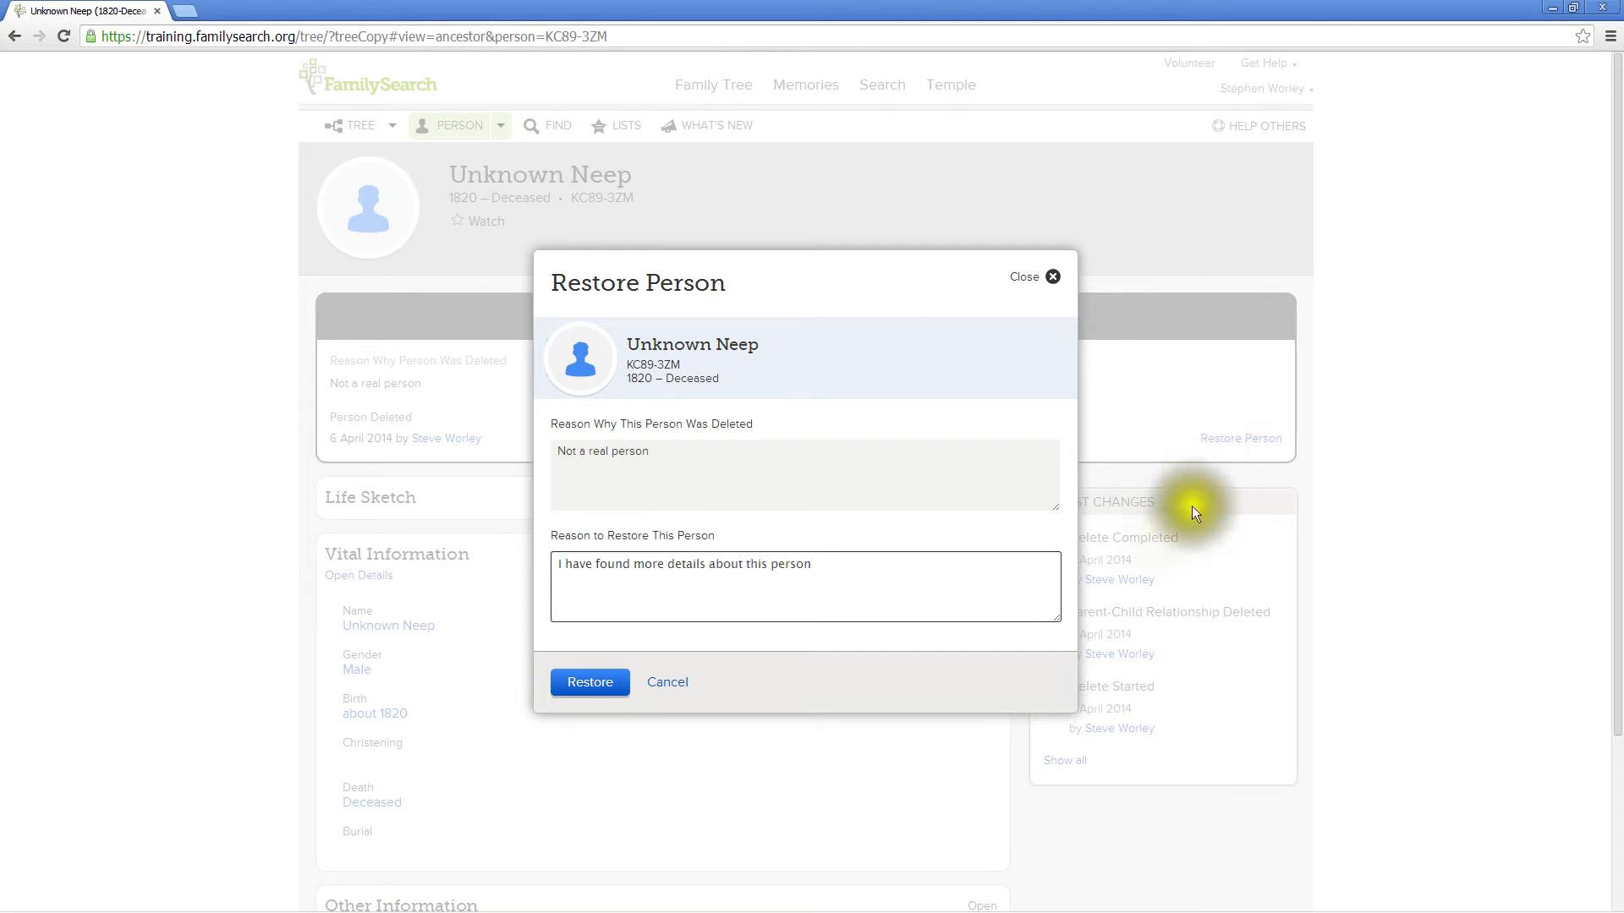
left_click(618, 687)
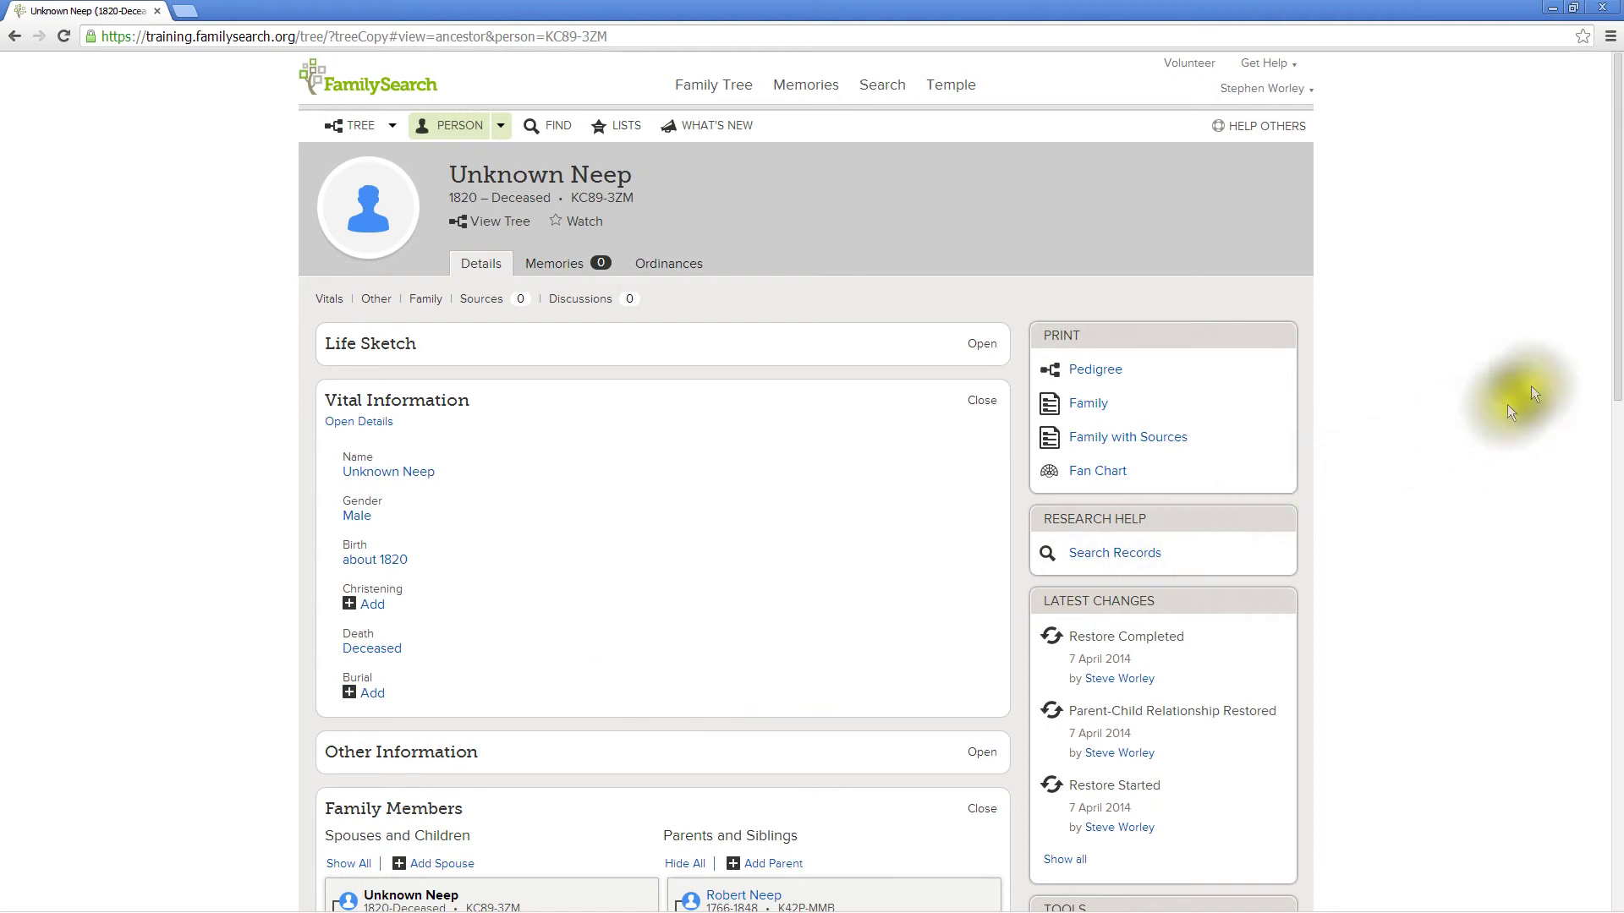
left_click_drag(1617, 345, 1617, 414)
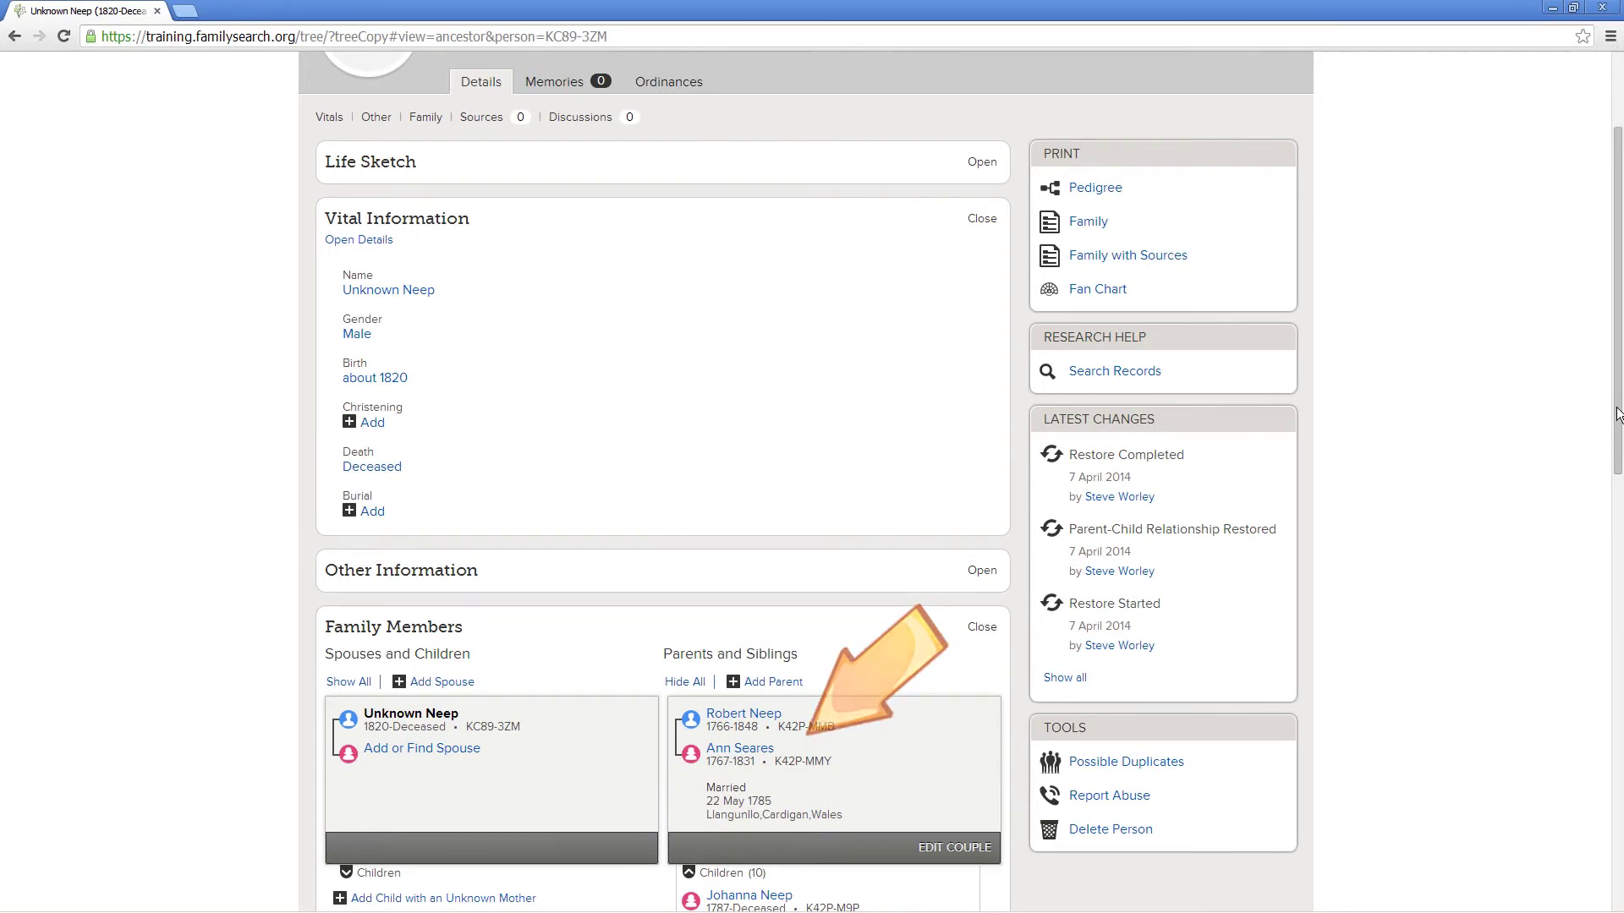
left_click_drag(1616, 415, 1619, 674)
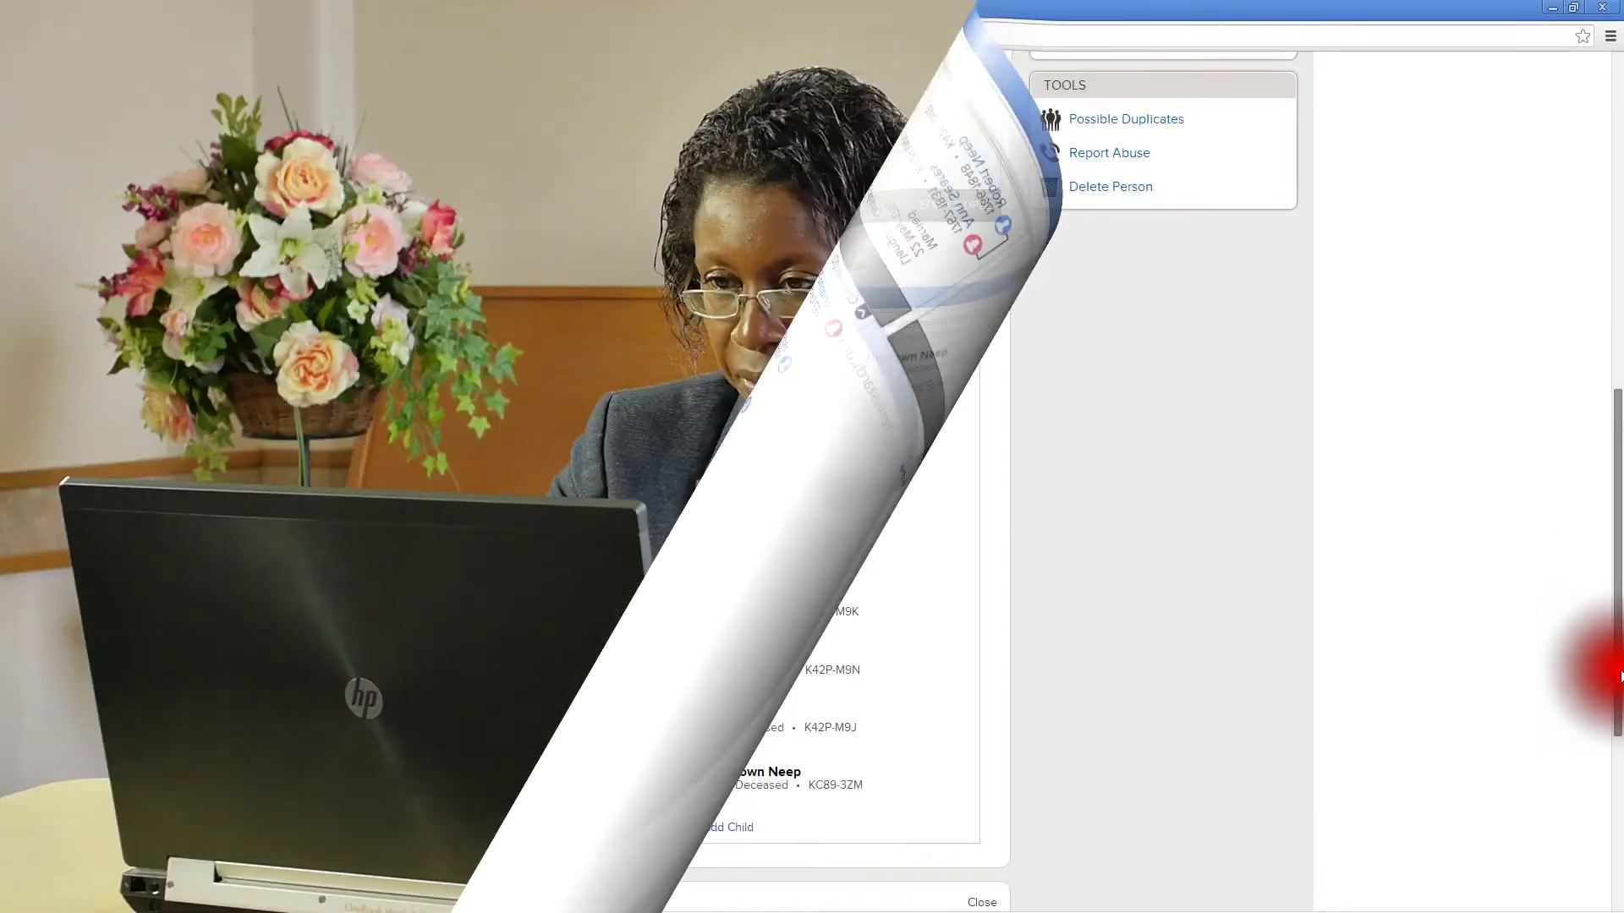